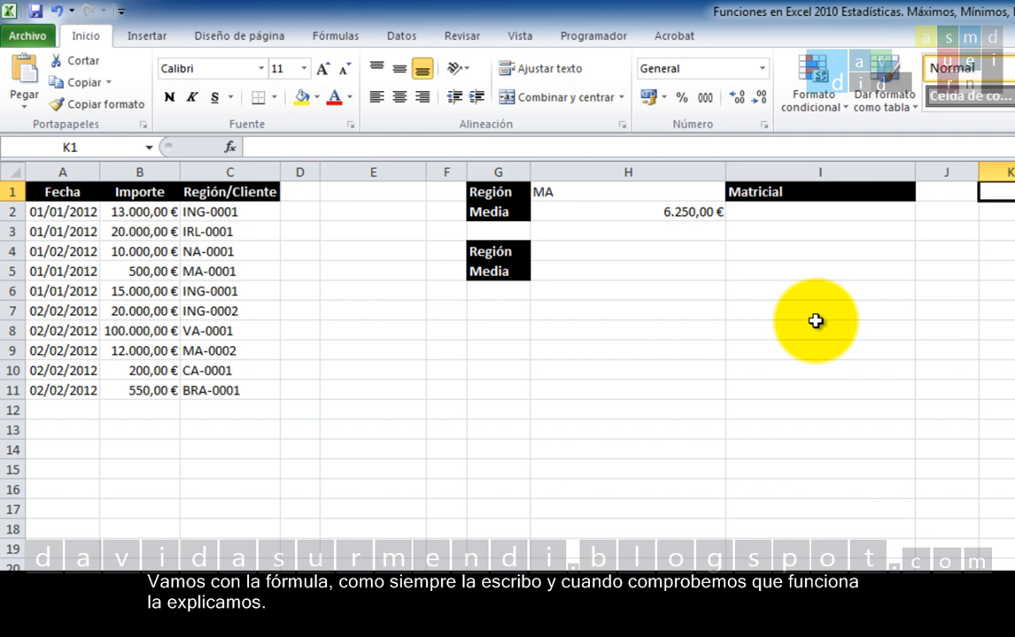
Start a formula in cell I2 that compares region prefixes: =PROMEDIO(SI(IZQUIERDA(C:C;LARGO(H1))=
{"action": "left_click", "coordinate": [822, 212]}
{"action": "type", "text": "="}
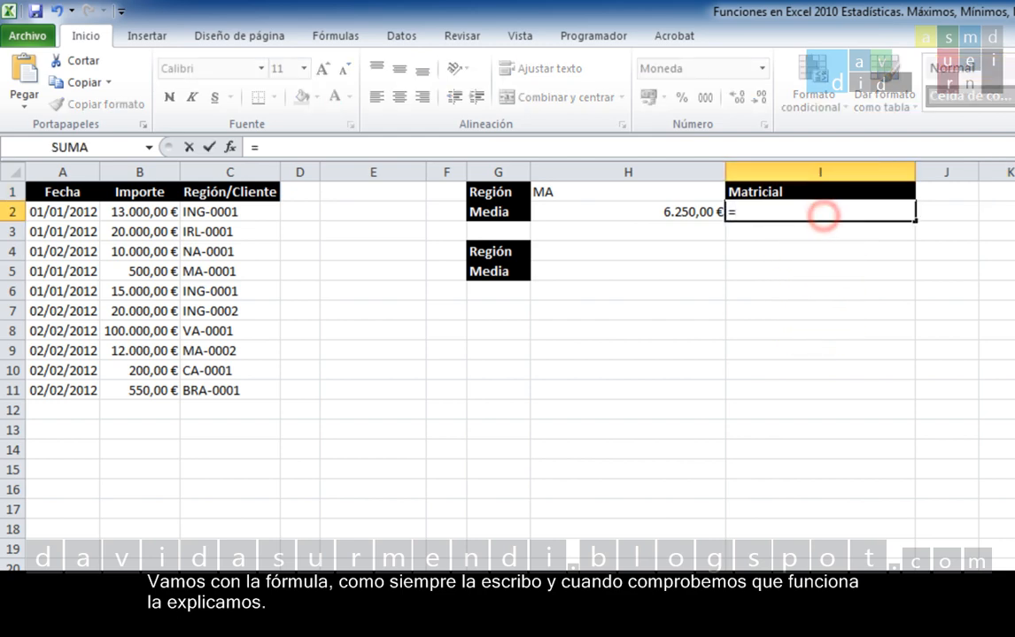
{"action": "type", "text": "pro"}
{"action": "key", "text": "BackSpace"}
{"action": "key", "text": "BackSpace"}
{"action": "key", "text": "BackSpace"}
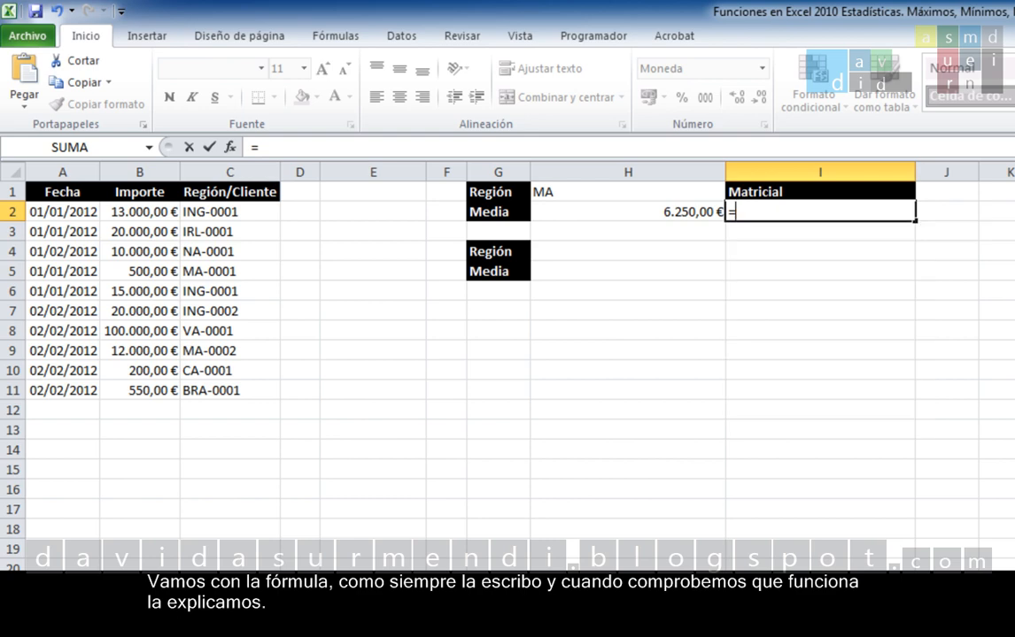
{"action": "type", "text": "PROMEDIO(SI"}
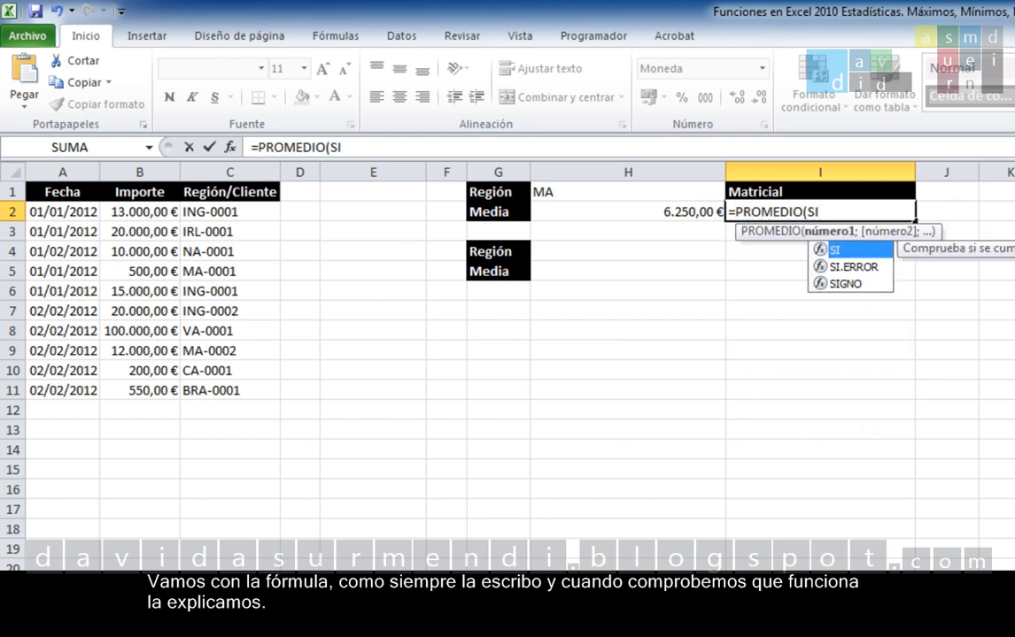
{"action": "type", "text": "(IZQUIERDA("}
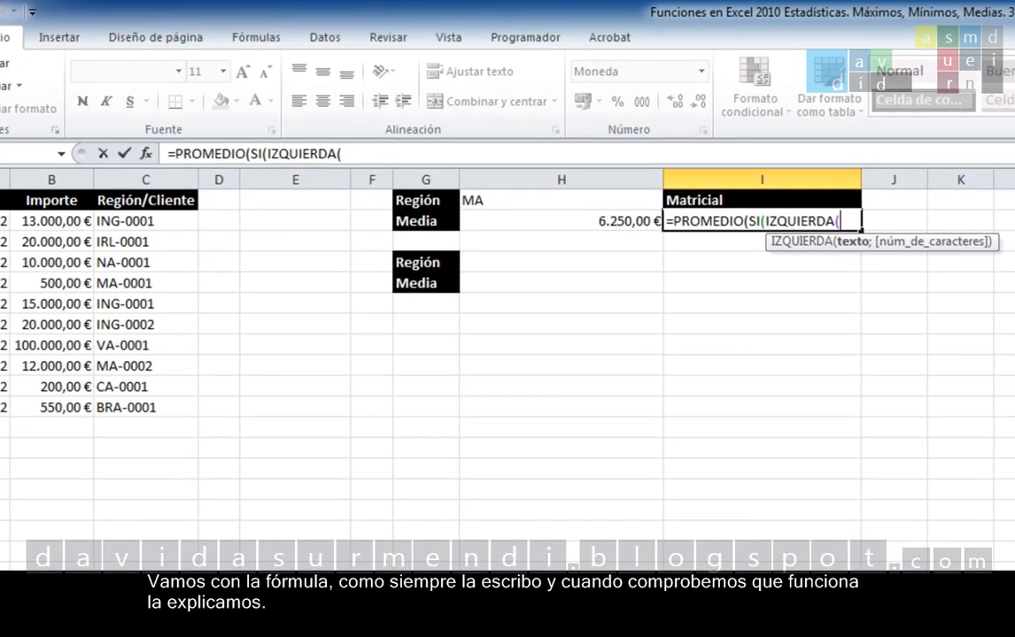
{"action": "left_click", "coordinate": [170, 181]}
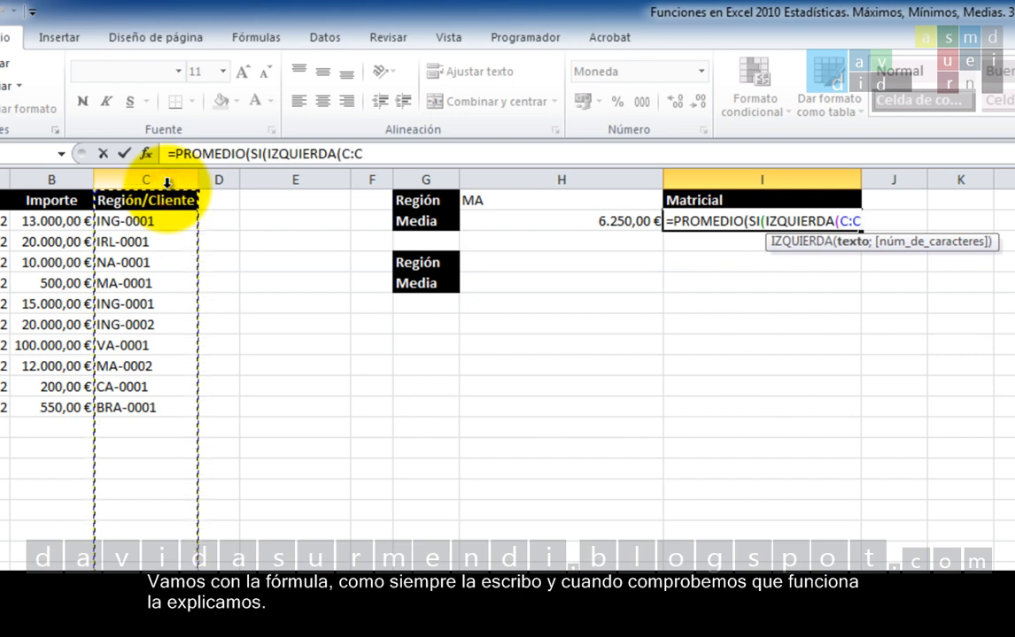
{"action": "type", "text": ";LARGO"}
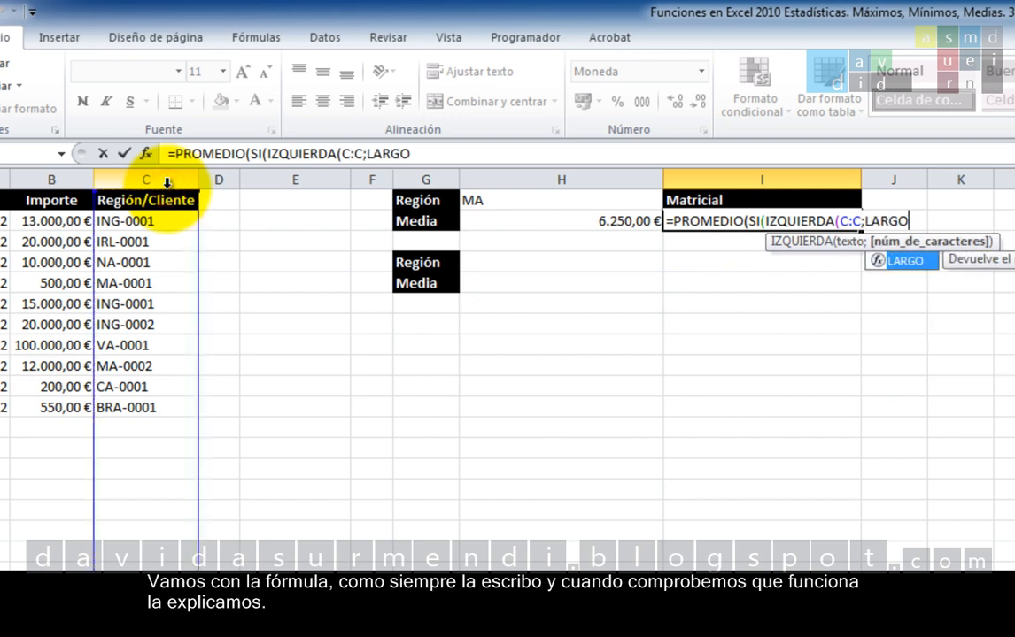
{"action": "type", "text": "("}
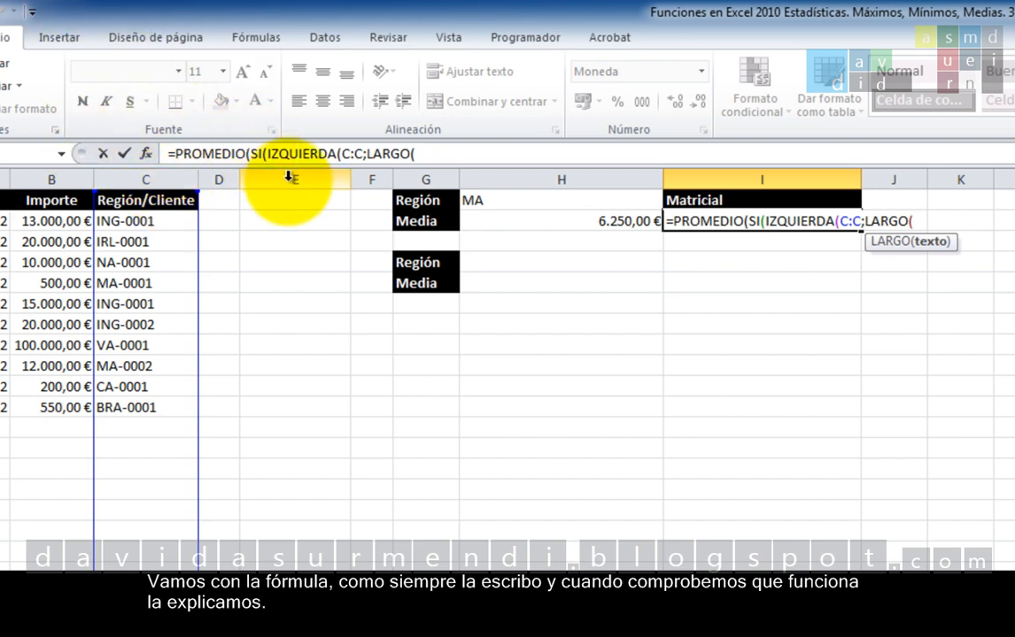
{"action": "left_click", "coordinate": [569, 200]}
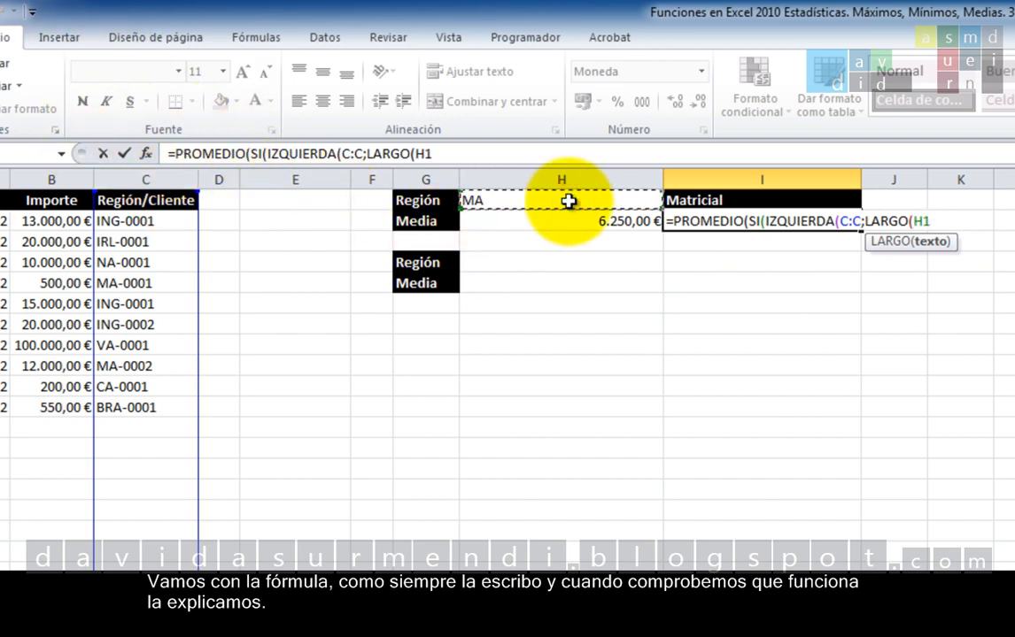
{"action": "type", "text": ")"}
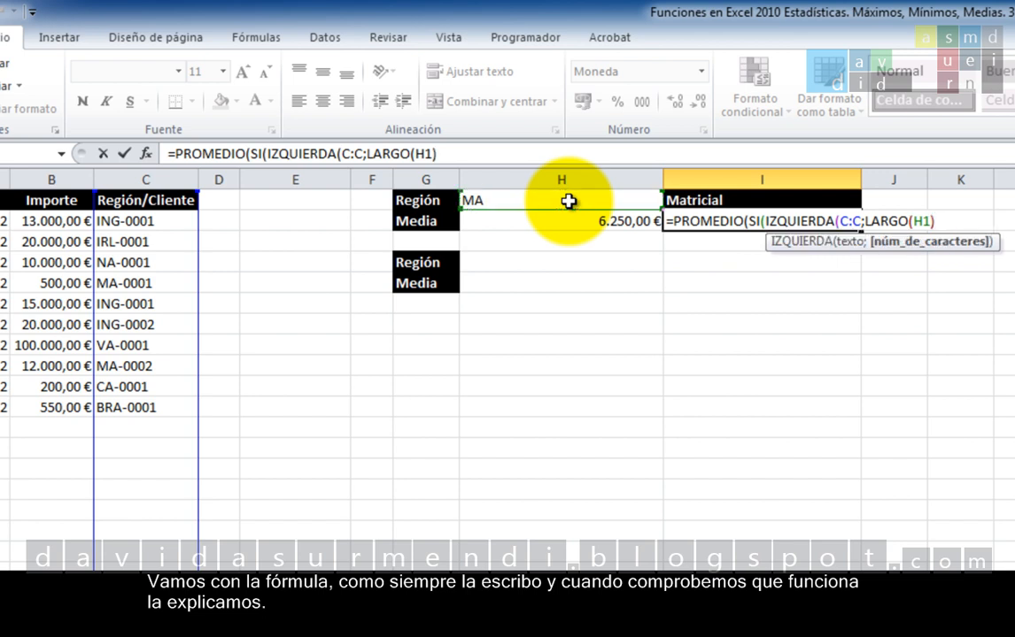
{"action": "type", "text": ")="}
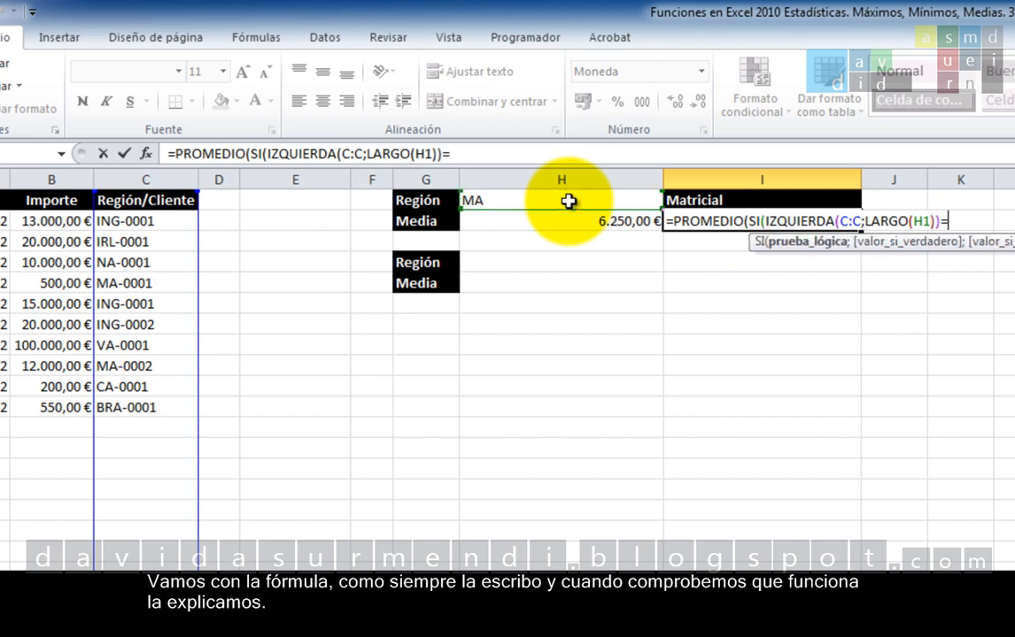
Complete the I2 condition with H1, average the amounts in B:B, and enter the formula as an array formula
{"action": "type", "text": "1"}
{"action": "key", "text": "BackSpace"}
{"action": "left_click", "coordinate": [567, 201]}
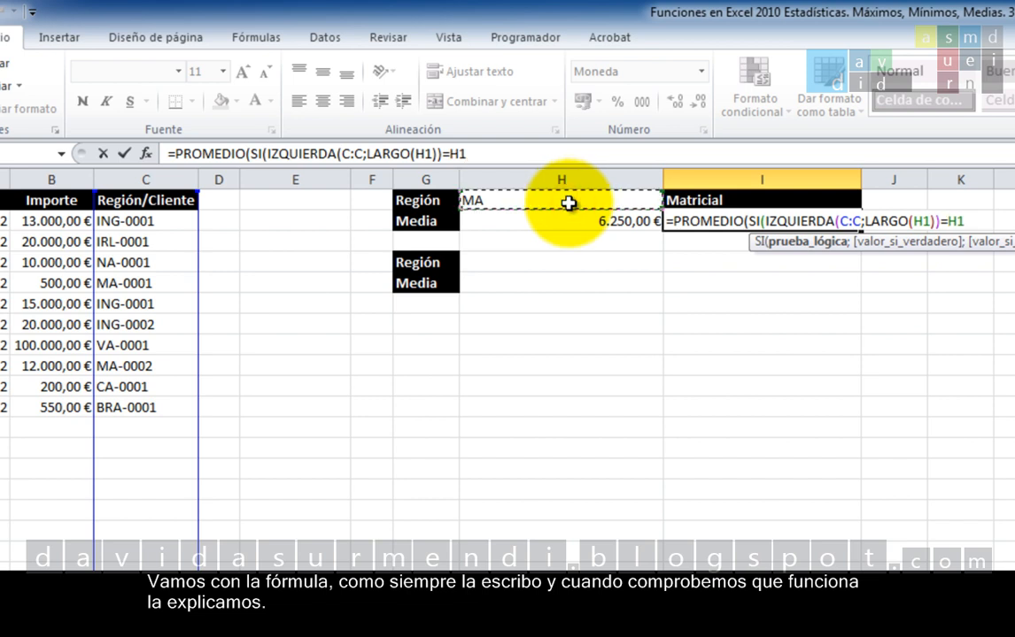
{"action": "type", "text": ";"}
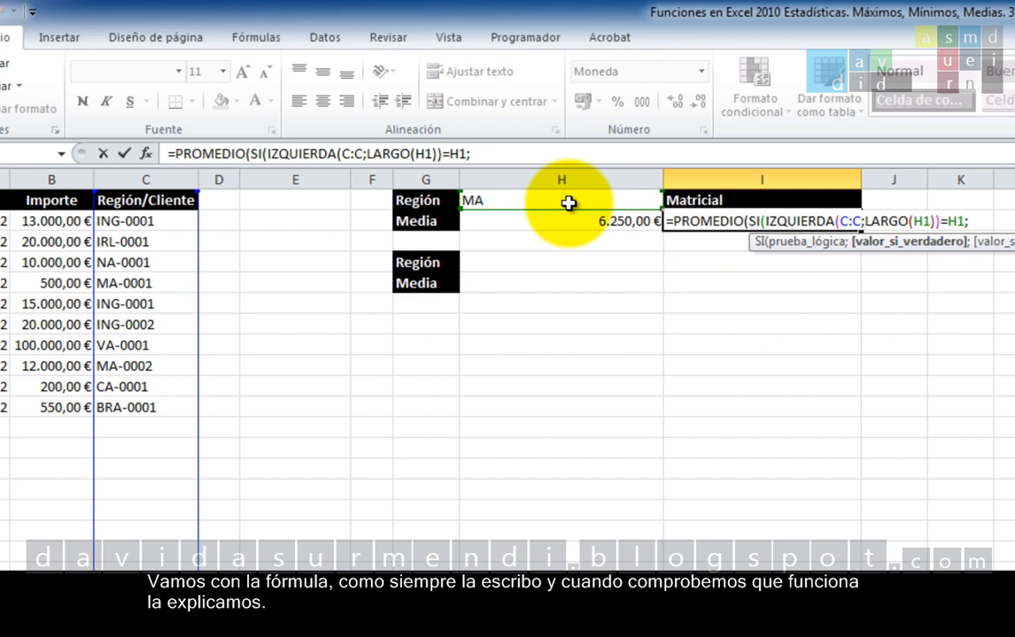
{"action": "left_click", "coordinate": [56, 180]}
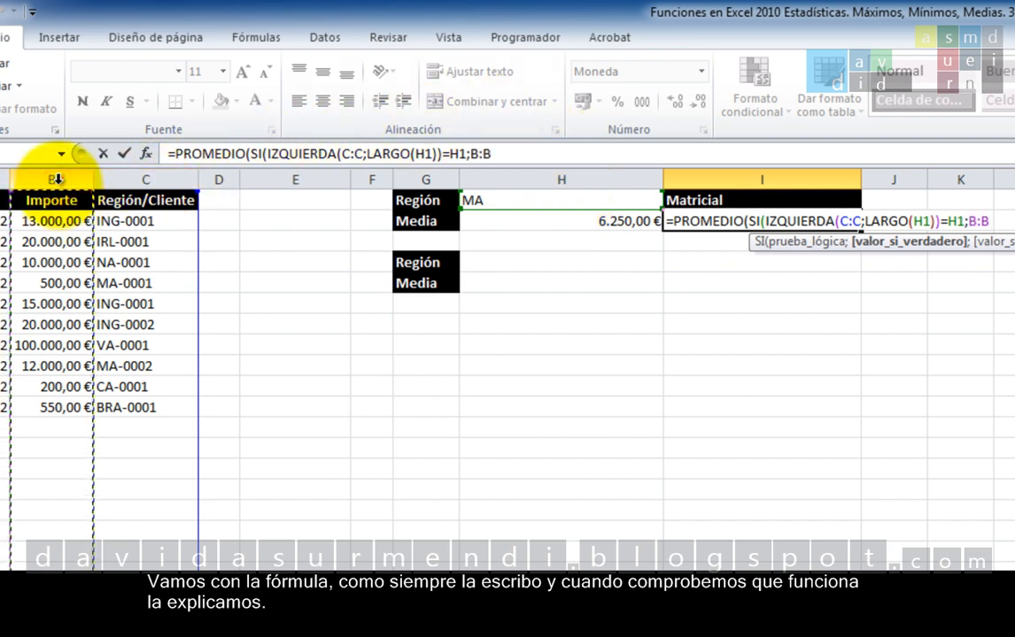
{"action": "type", "text": "))"}
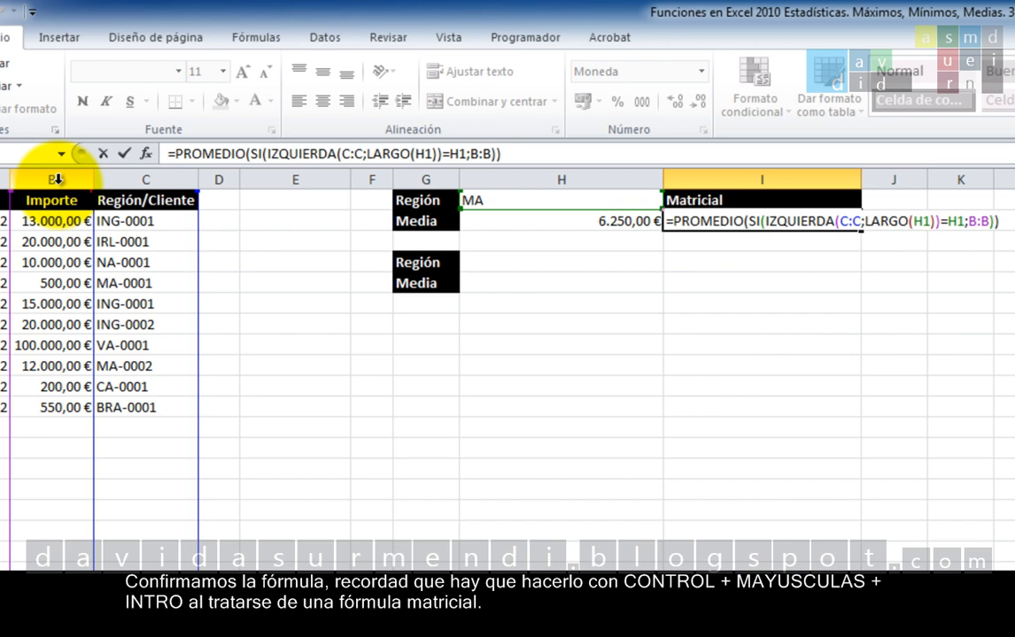
{"action": "key", "text": "ctrl+shift+Return"}
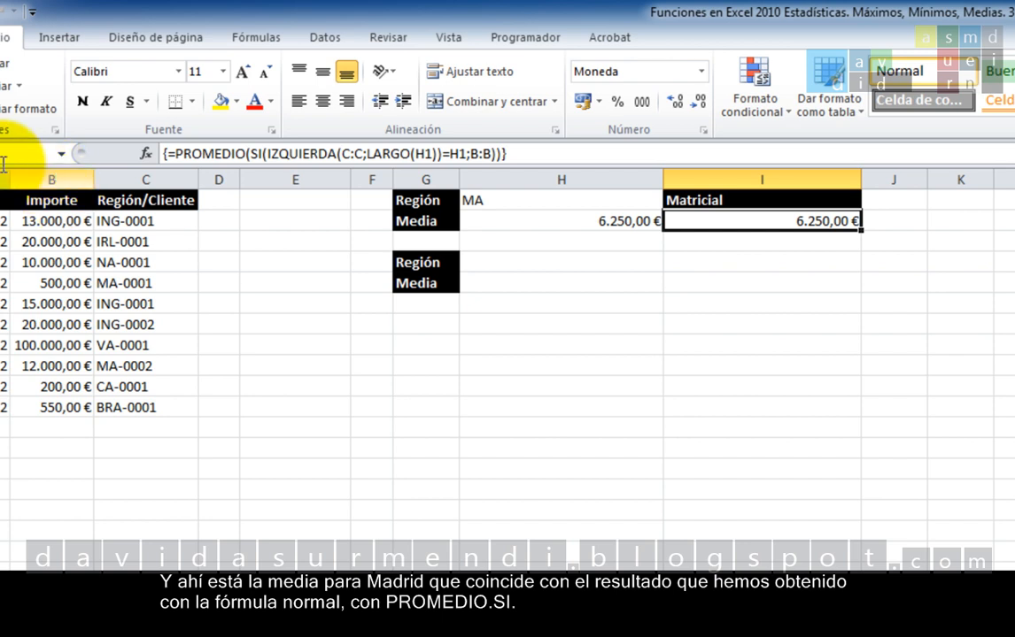
Change the region in cell H1 to IRL
{"action": "left_click", "coordinate": [551, 200]}
{"action": "type", "text": "I"}
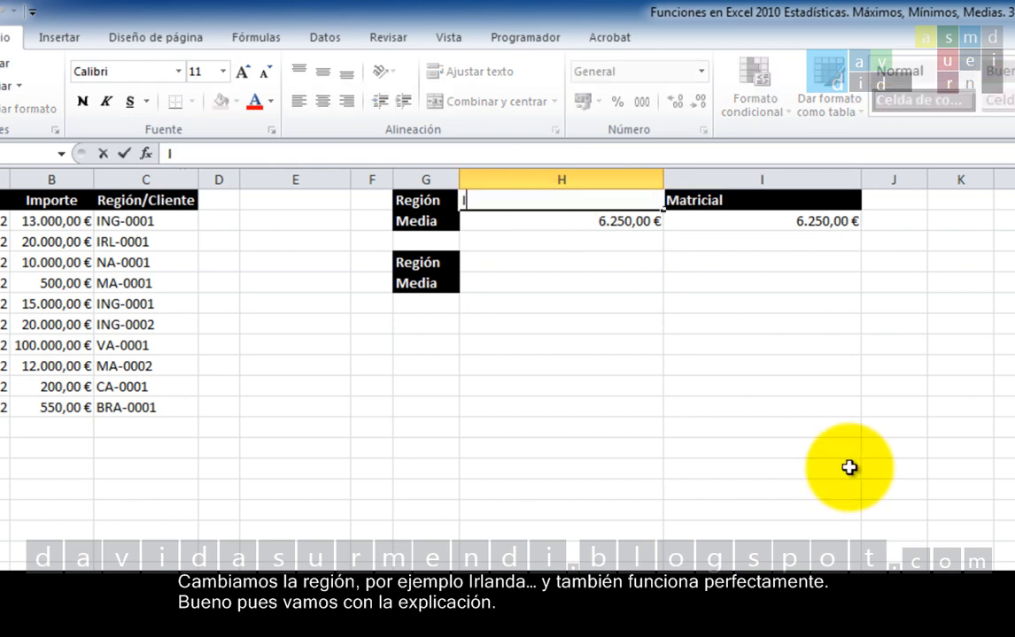
{"action": "type", "text": "RÑ"}
{"action": "key", "text": "BackSpace"}
{"action": "type", "text": "L"}
{"action": "key", "text": "Return"}
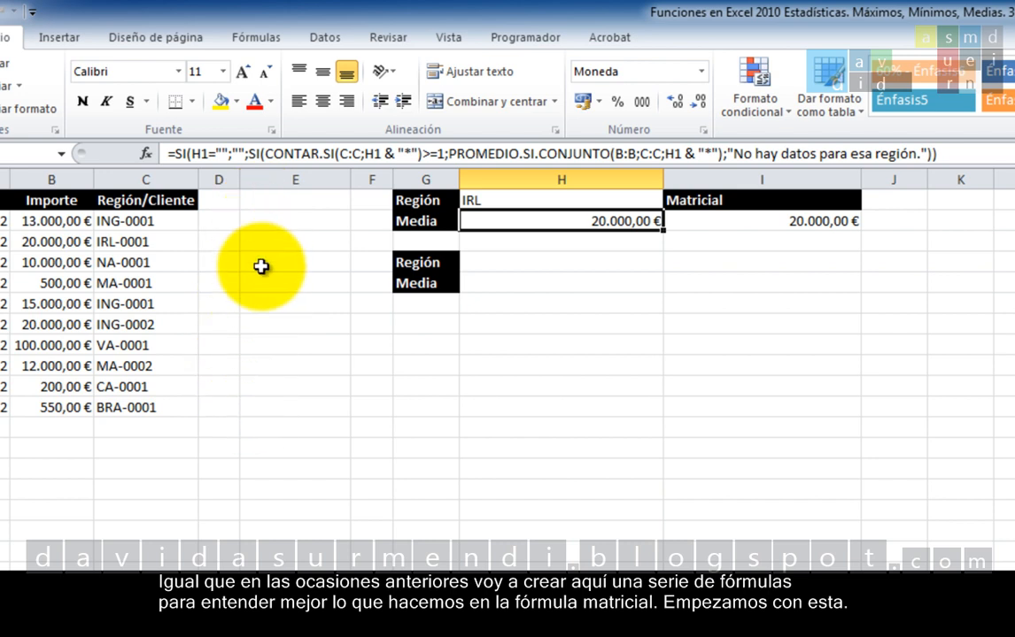
Enter the comparison formula =IZQUIERDA(C2;LARGO(H1))=H1 in cell E2
{"action": "left_click", "coordinate": [277, 224]}
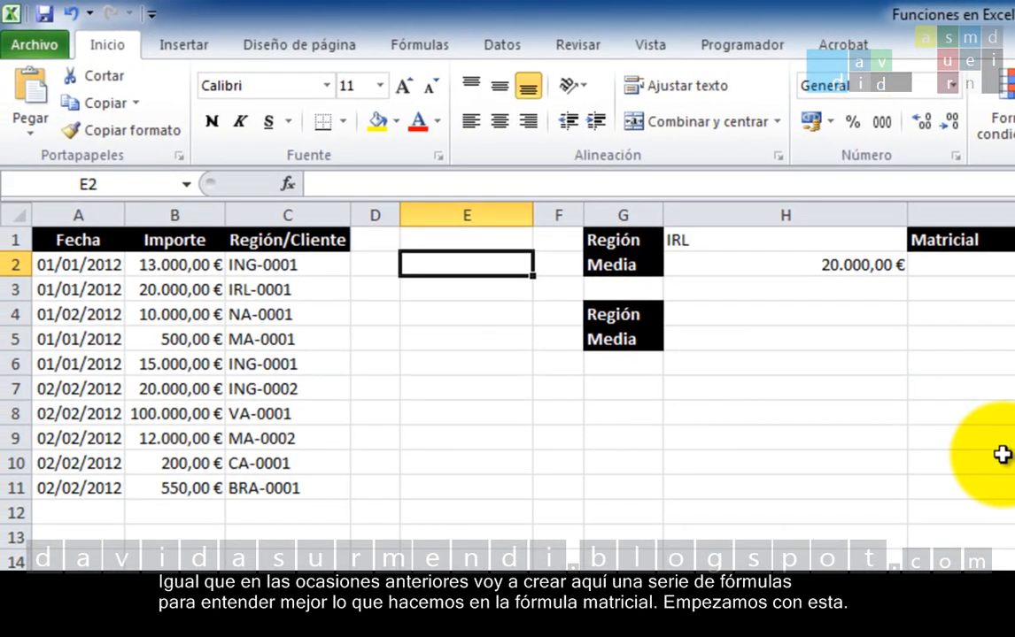
{"action": "type", "text": "="}
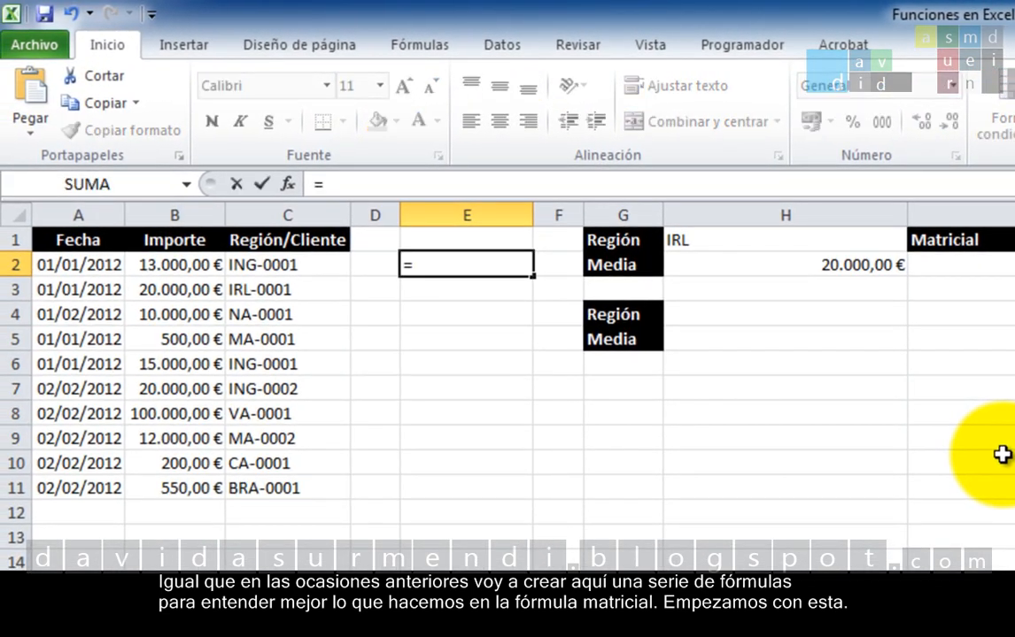
{"action": "type", "text": "I<"}
{"action": "key", "text": "BackSpace"}
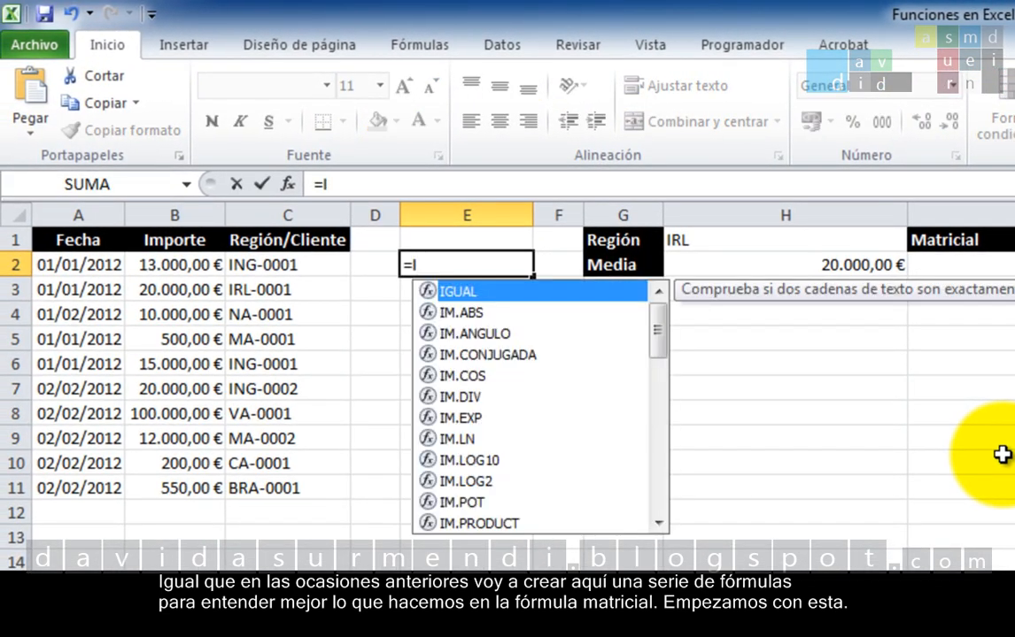
{"action": "type", "text": "Z"}
{"action": "key", "text": "Tab"}
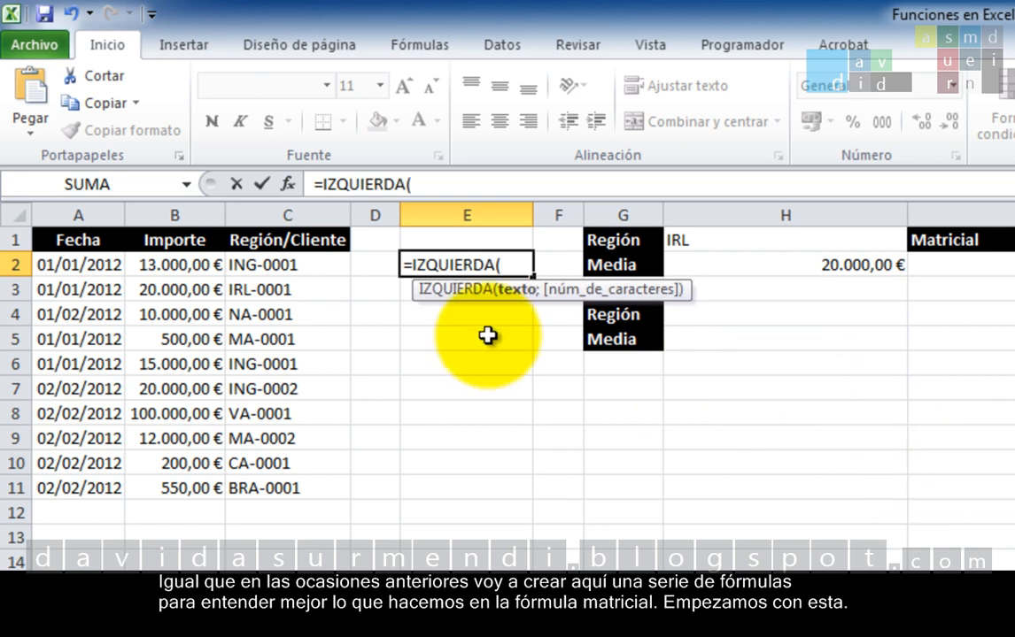
{"action": "left_click", "coordinate": [304, 273]}
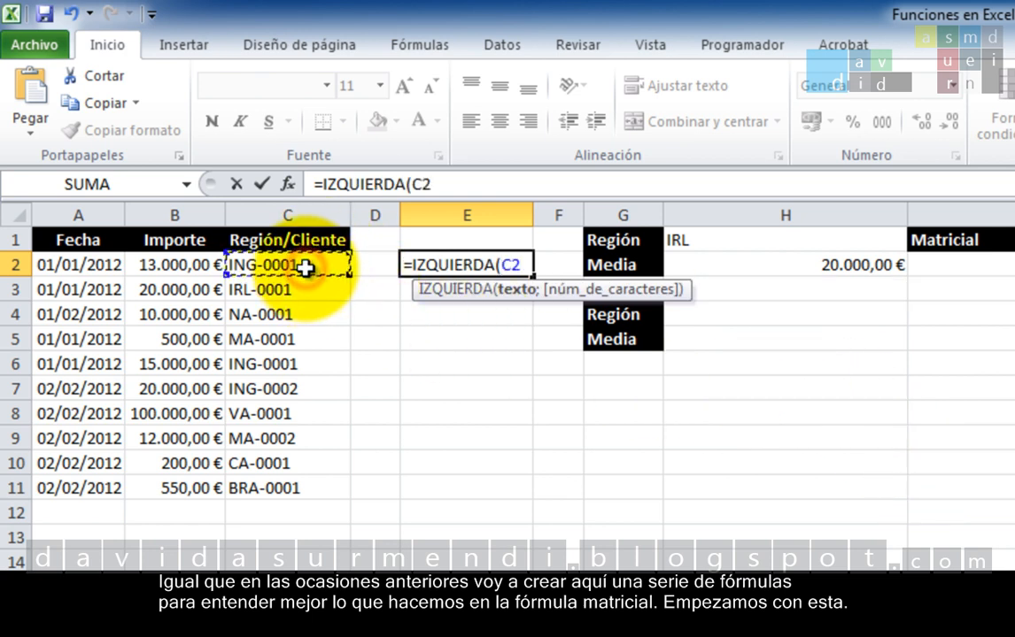
{"action": "type", "text": ";LAR"}
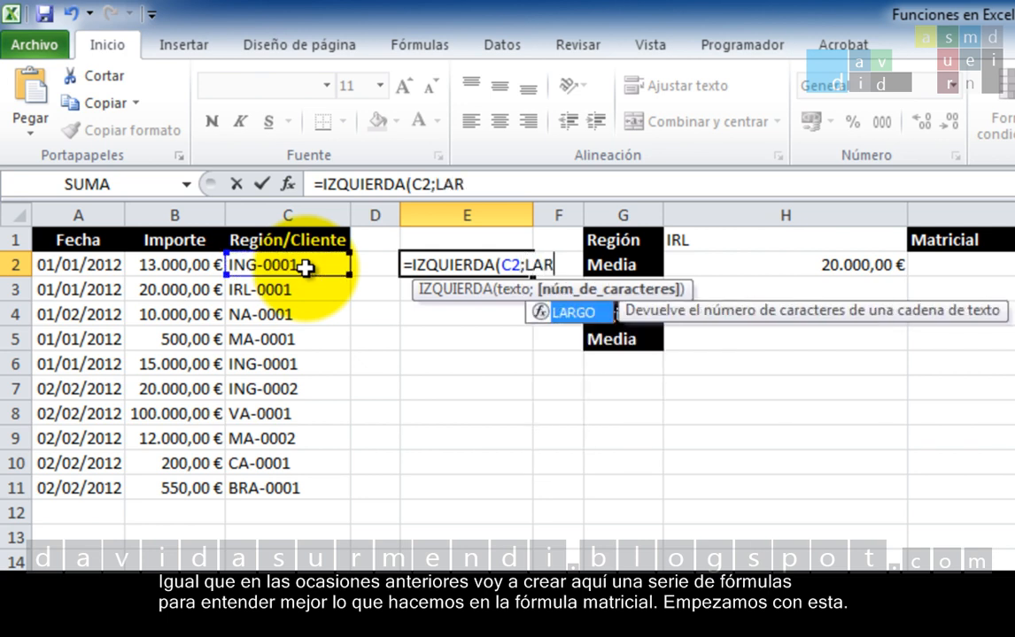
{"action": "type", "text": "GO("}
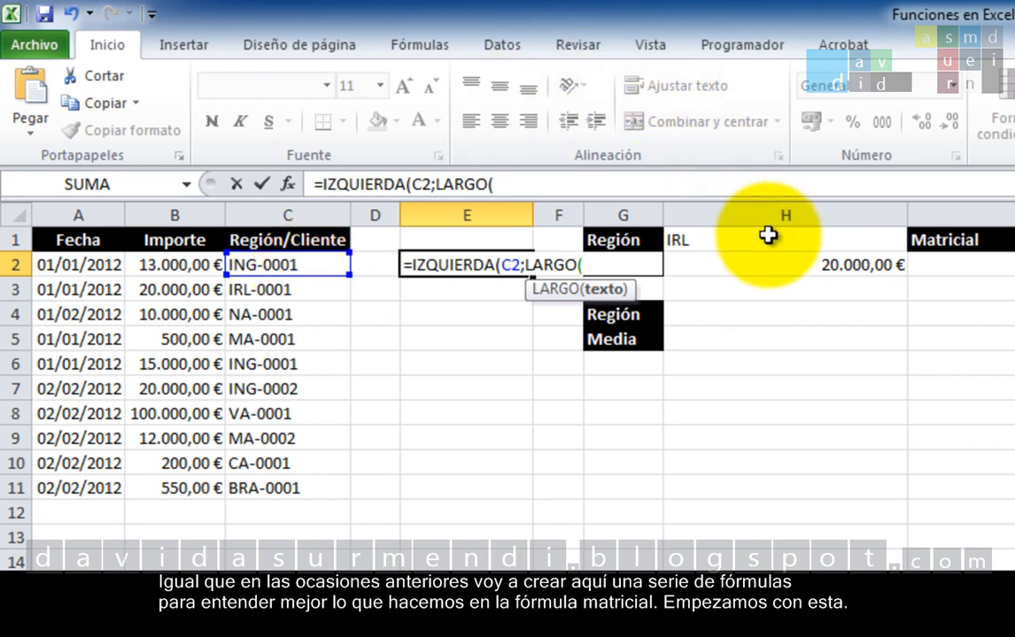
{"action": "left_click", "coordinate": [767, 235]}
{"action": "type", "text": "))"}
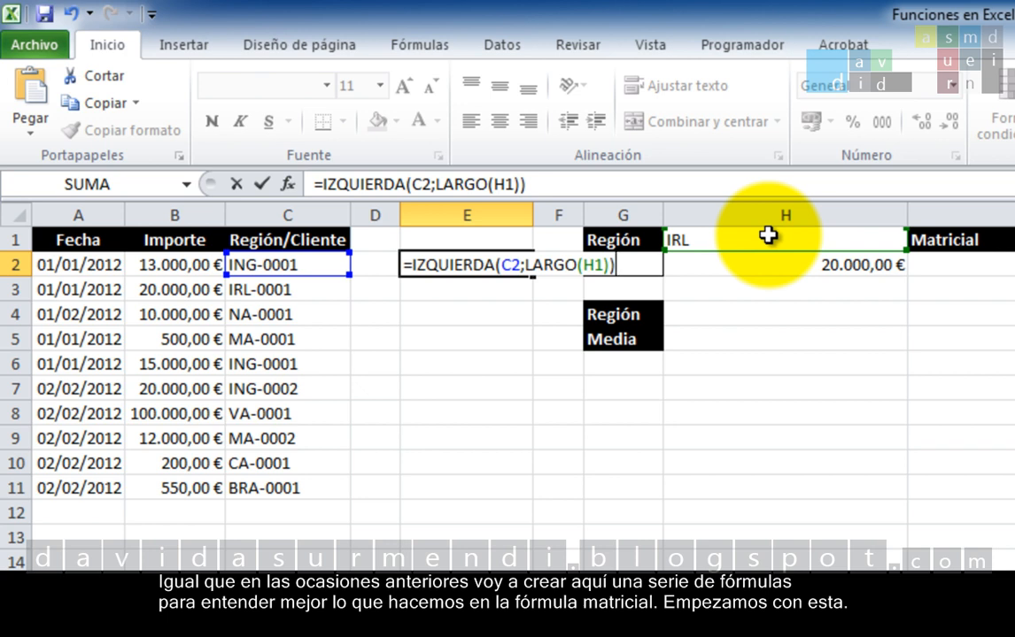
{"action": "type", "text": "="}
{"action": "left_click", "coordinate": [767, 234]}
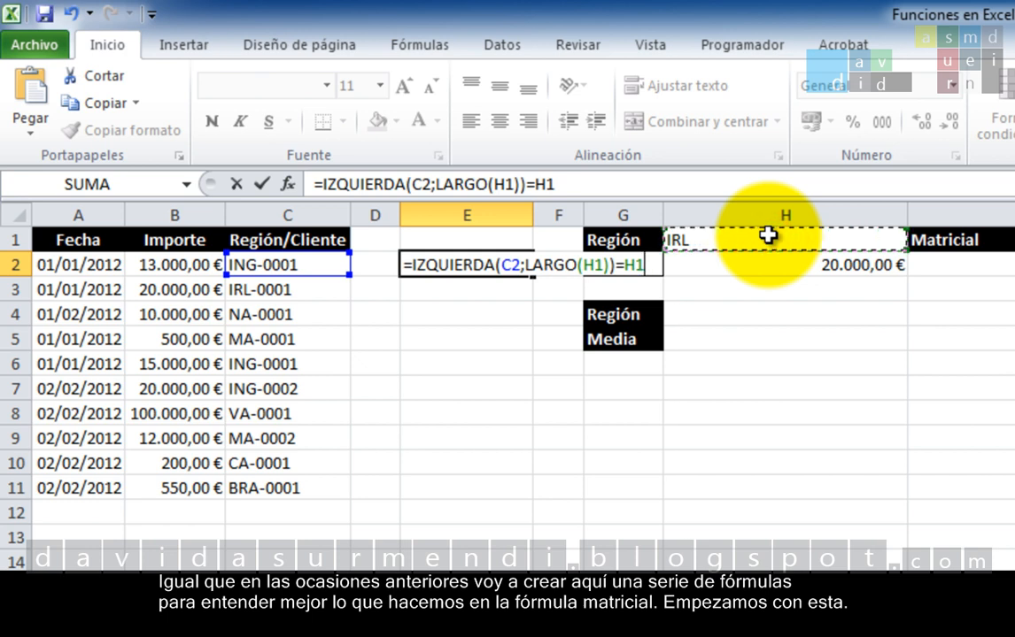
{"action": "key", "text": "Return"}
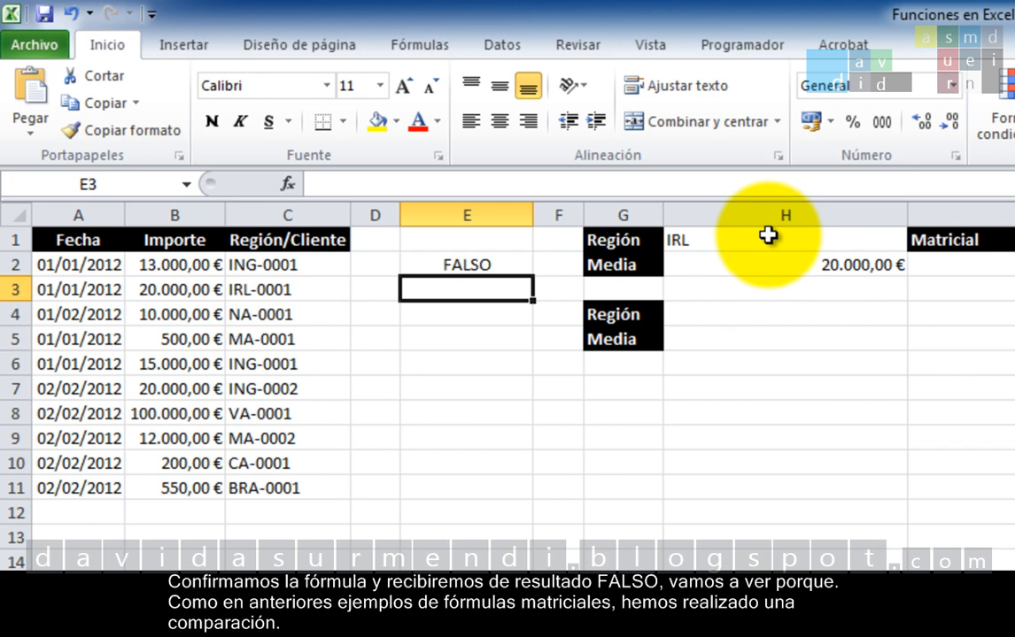
Try a fixed count of 3 in place of LARGO(H1) in the E2 formula, and restore LARGO(H1)
{"action": "key", "text": "Up"}
{"action": "key", "text": "F2"}
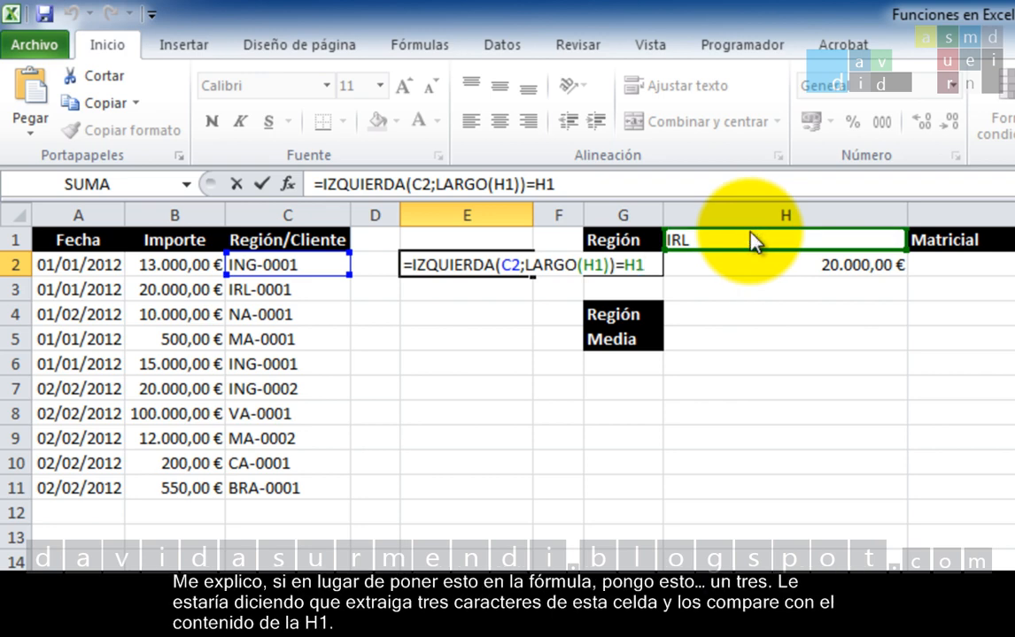
{"action": "left_click", "coordinate": [610, 264]}
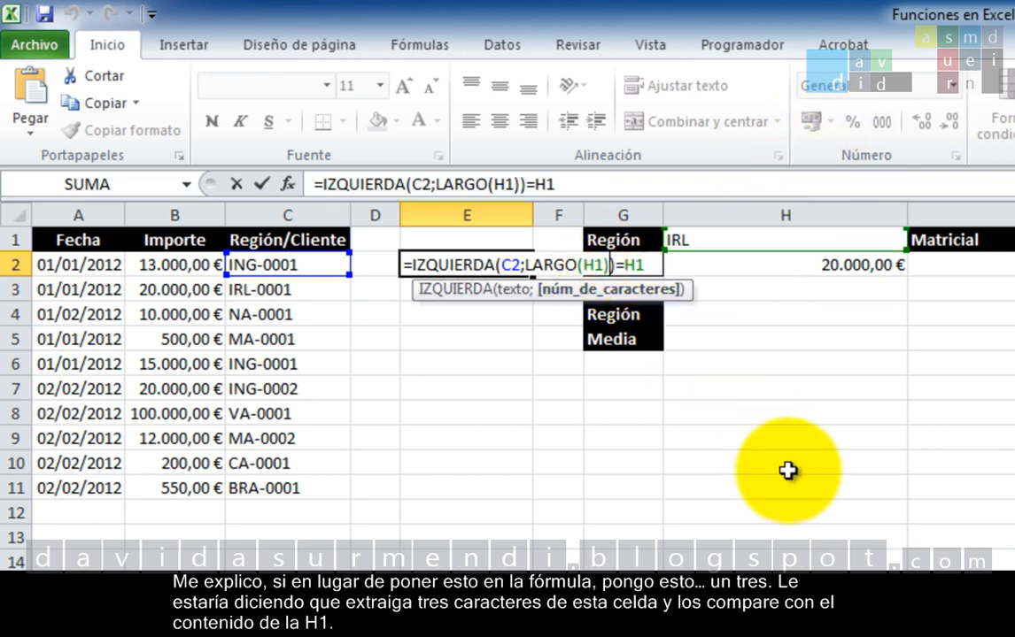
{"action": "key", "text": "BackSpace"}
{"action": "key", "text": "BackSpace"}
{"action": "key", "text": "BackSpace"}
{"action": "key", "text": "BackSpace"}
{"action": "key", "text": "BackSpace"}
{"action": "key", "text": "BackSpace"}
{"action": "key", "text": "BackSpace"}
{"action": "key", "text": "BackSpace"}
{"action": "key", "text": "BackSpace"}
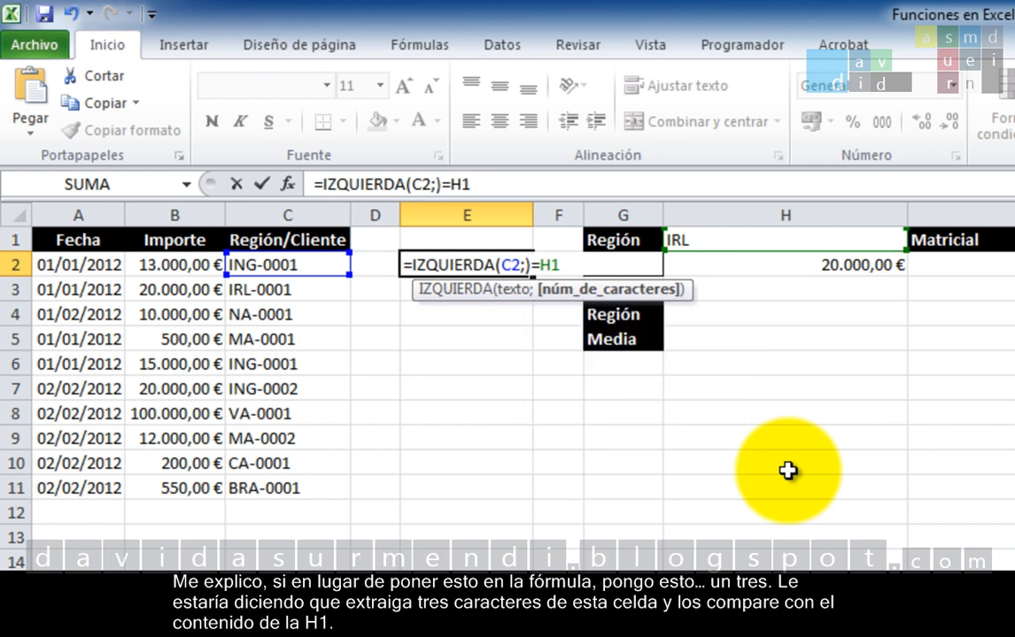
{"action": "type", "text": "3"}
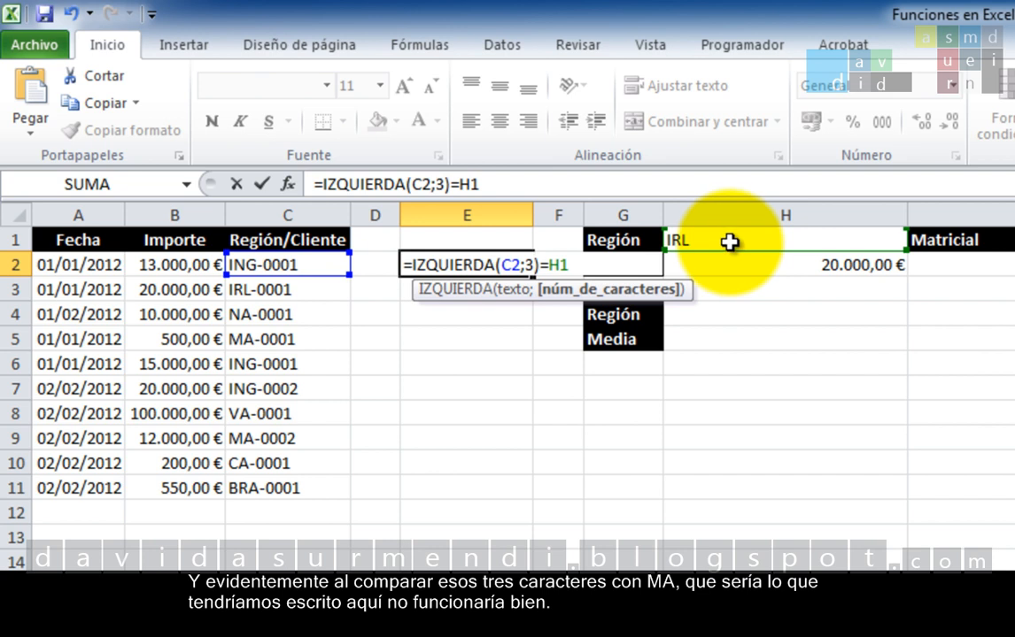
{"action": "key", "text": "BackSpace"}
{"action": "type", "text": "LARGO(H1)"}
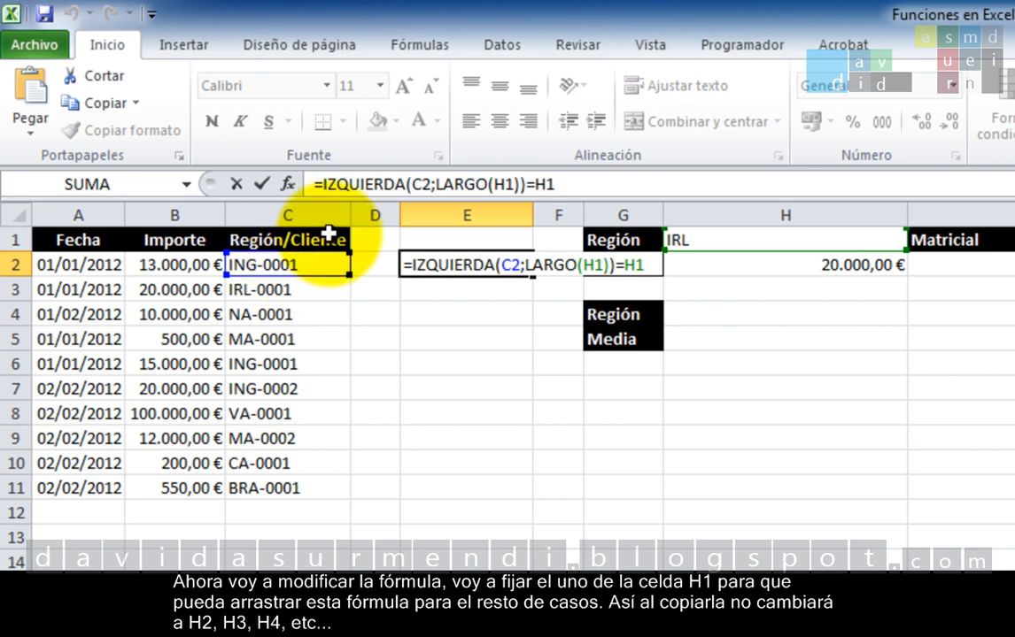
Lock the row of both H1 references in the E2 formula, giving =IZQUIERDA(C2;LARGO(H$1))=H$1
{"action": "left_click", "coordinate": [595, 267]}
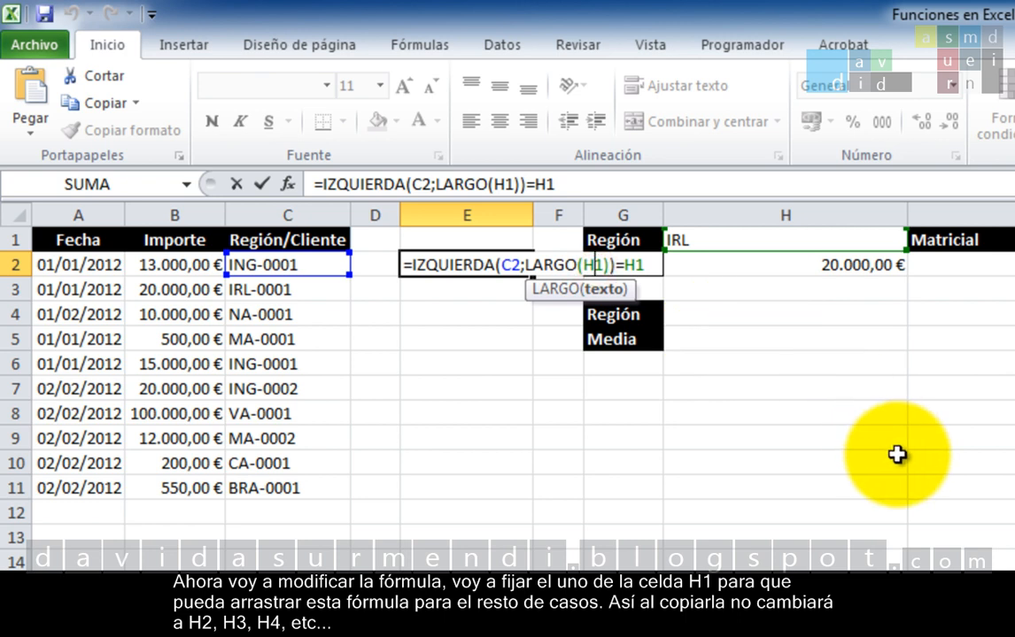
{"action": "key", "text": "F4"}
{"action": "key", "text": "F4"}
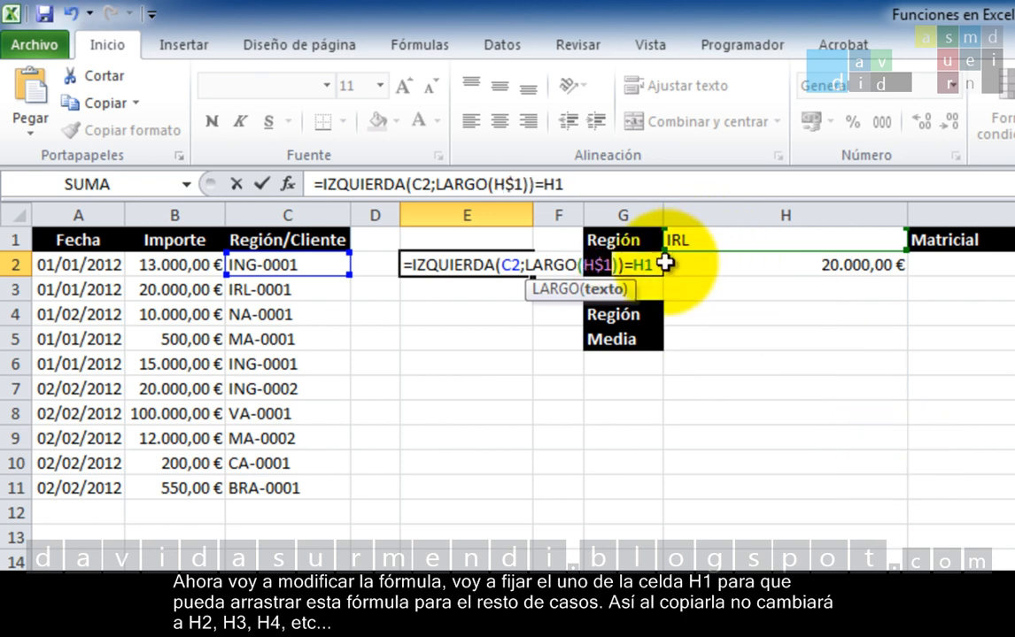
{"action": "left_click", "coordinate": [643, 267]}
{"action": "key", "text": "F4"}
{"action": "key", "text": "F4"}
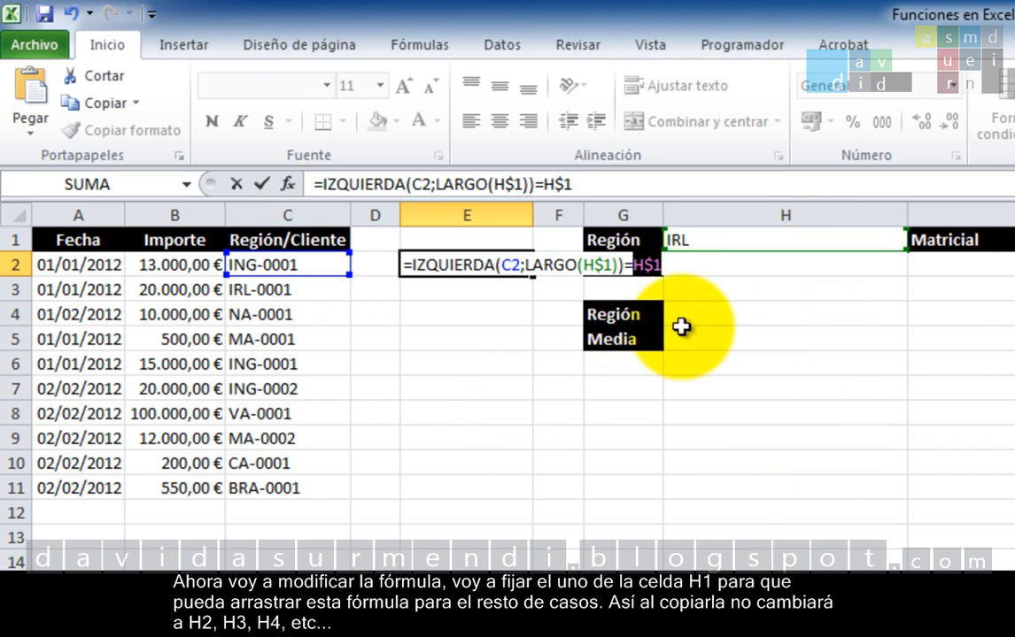
Confirm the comparison formula in E2 and copy it down through E11
{"action": "key", "text": "Return"}
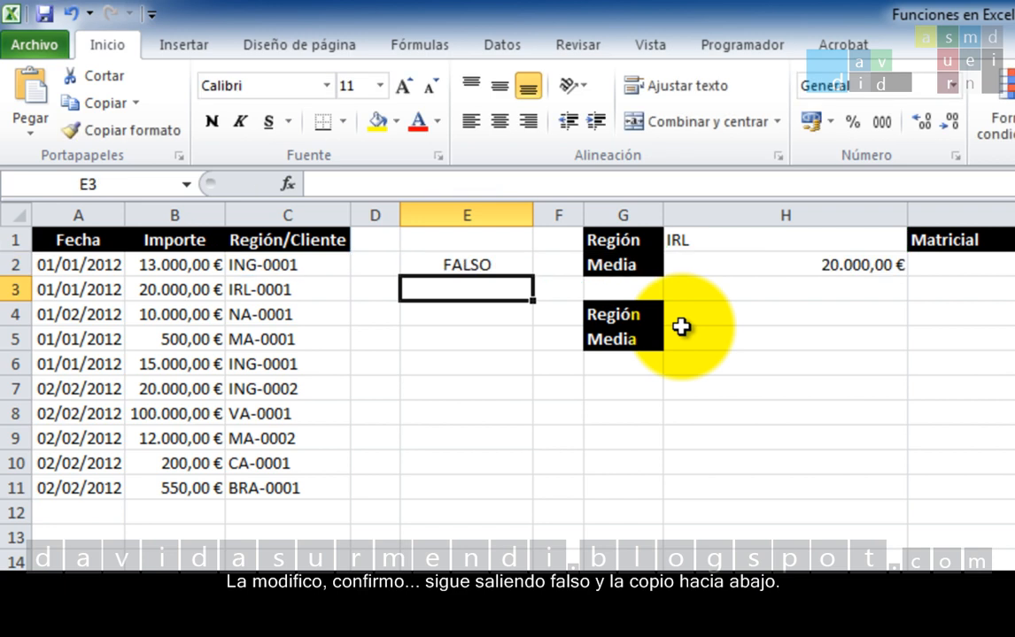
{"action": "left_click", "coordinate": [504, 263]}
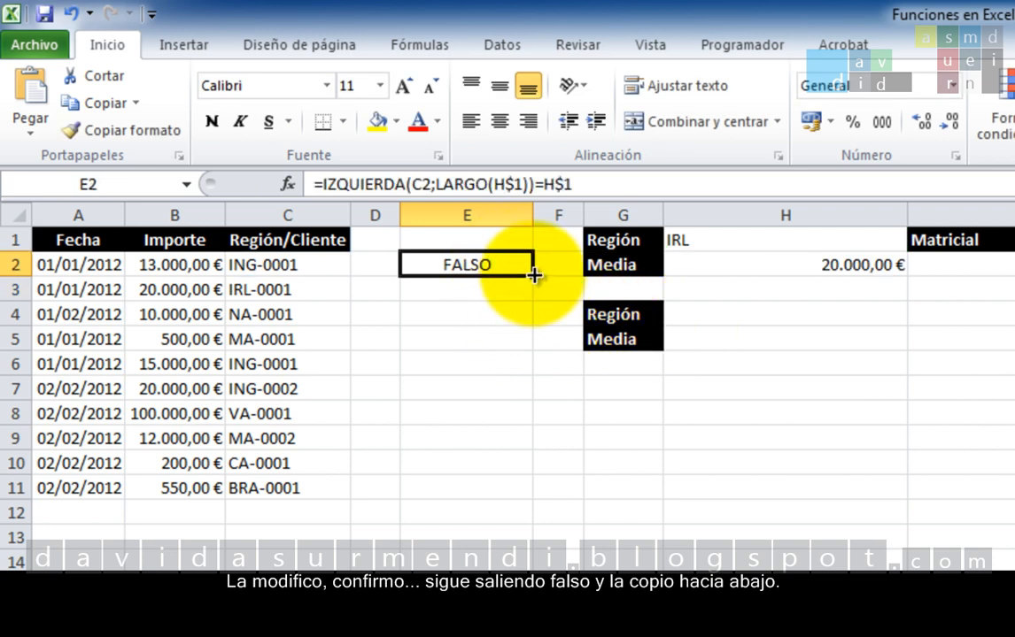
{"action": "left_click_drag", "start_coordinate": [533, 277], "coordinate": [527, 490]}
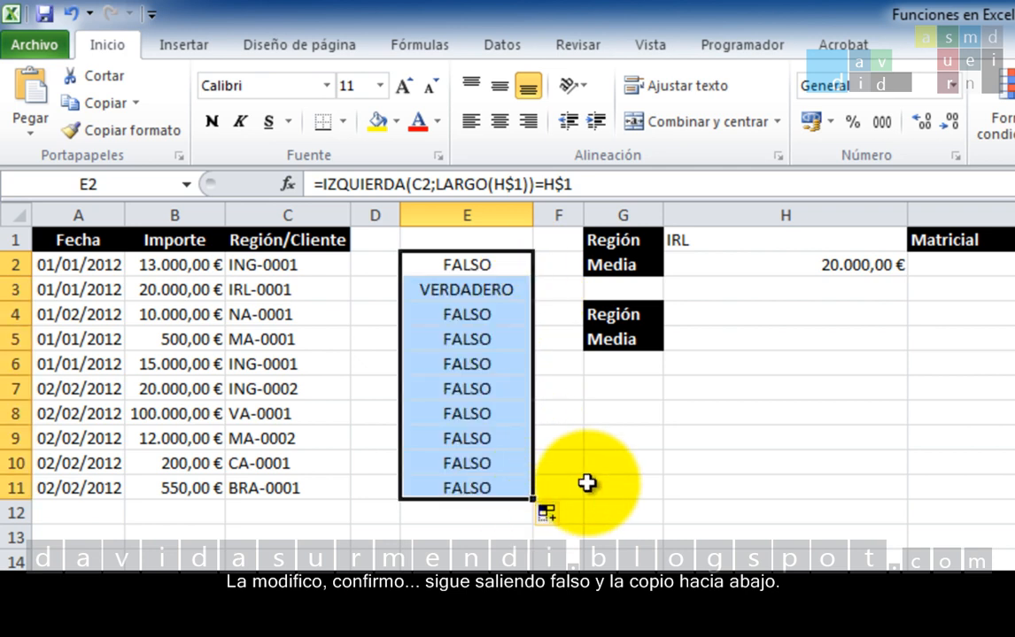
{"action": "left_click", "coordinate": [641, 494]}
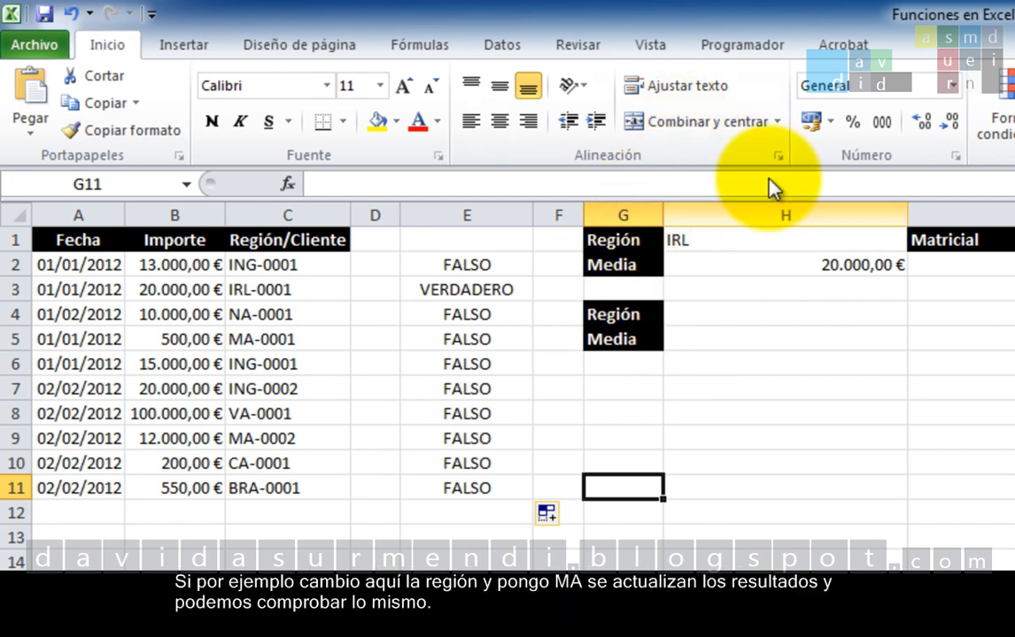
Change the region in cell H1 to MA
{"action": "left_click", "coordinate": [736, 238]}
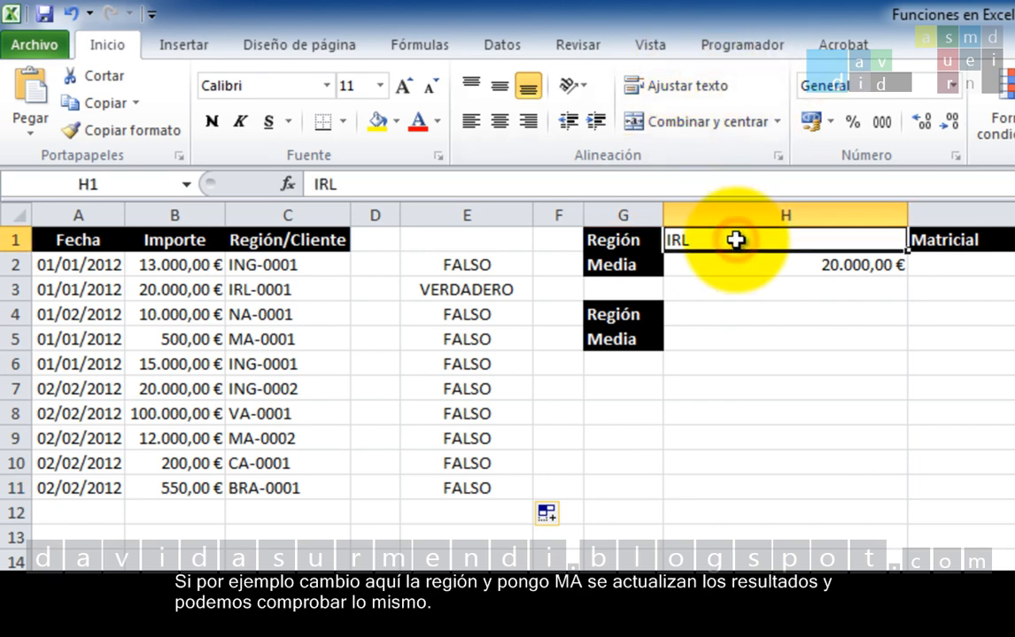
{"action": "type", "text": "MA"}
{"action": "key", "text": "Return"}
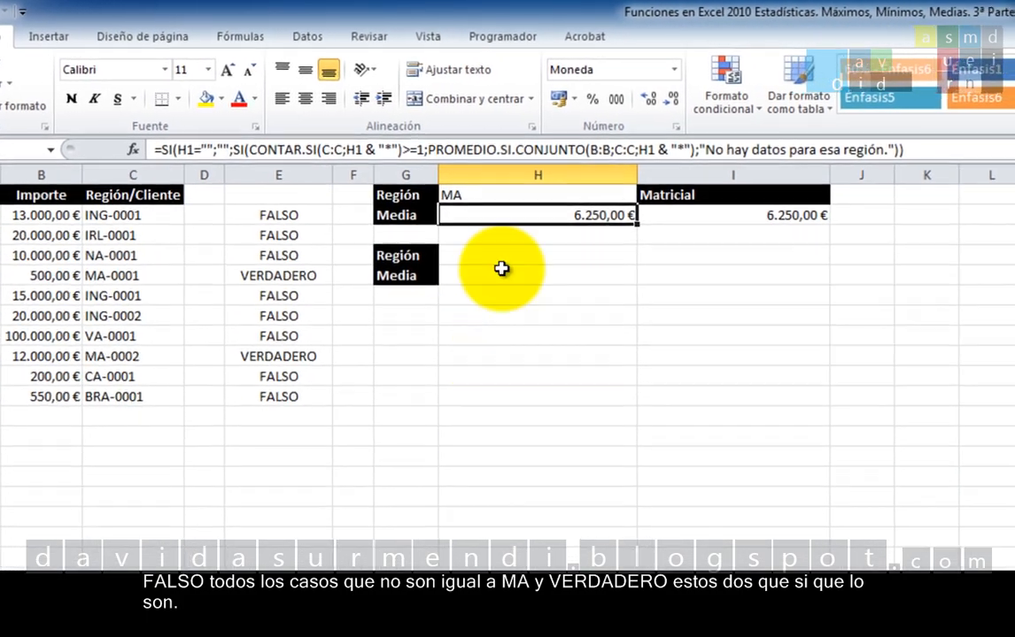
Examine the condition inside the array formula in I2 and re-enter it as an array formula
{"action": "double_click", "coordinate": [801, 218]}
{"action": "left_click", "coordinate": [974, 215]}
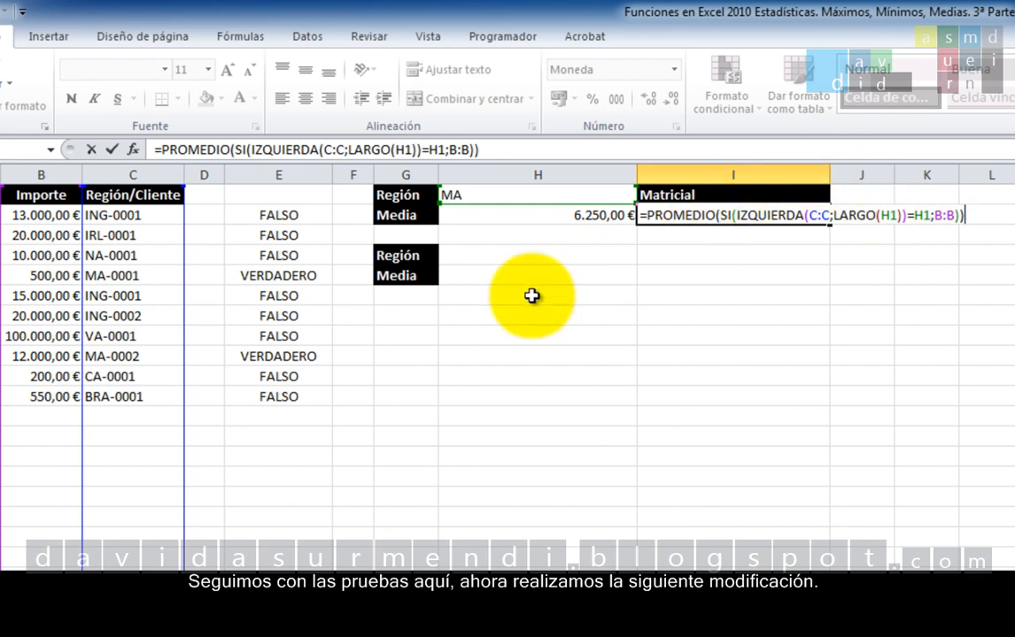
{"action": "key", "text": "ctrl+shift+Return"}
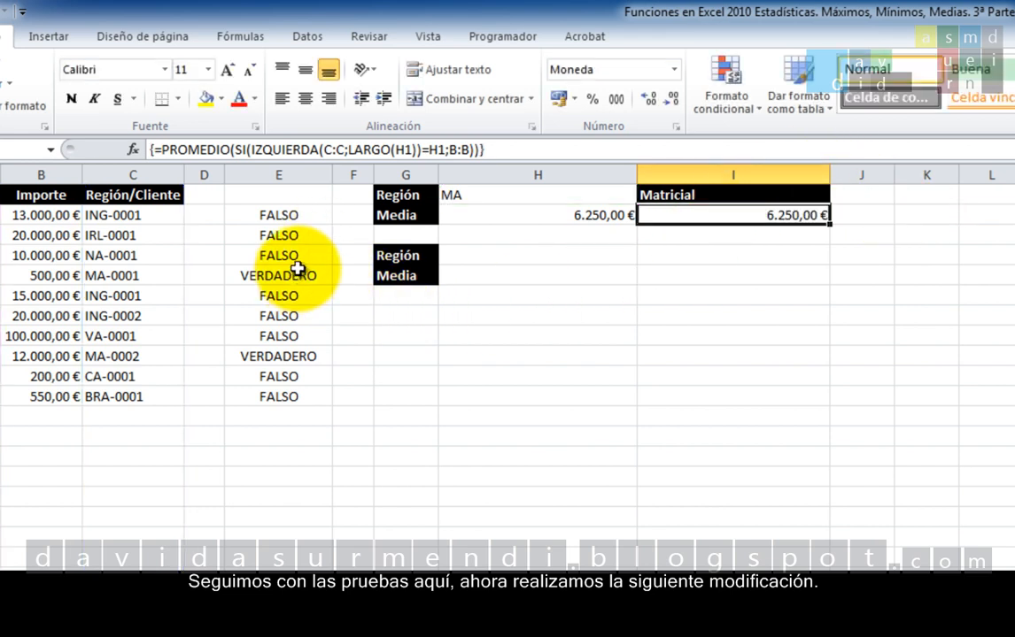
Wrap the E2 comparison in a SI function that returns B2, giving =SI(IZQUIERDA(C2;LARGO(H$1))=H$1;B2)
{"action": "double_click", "coordinate": [306, 214]}
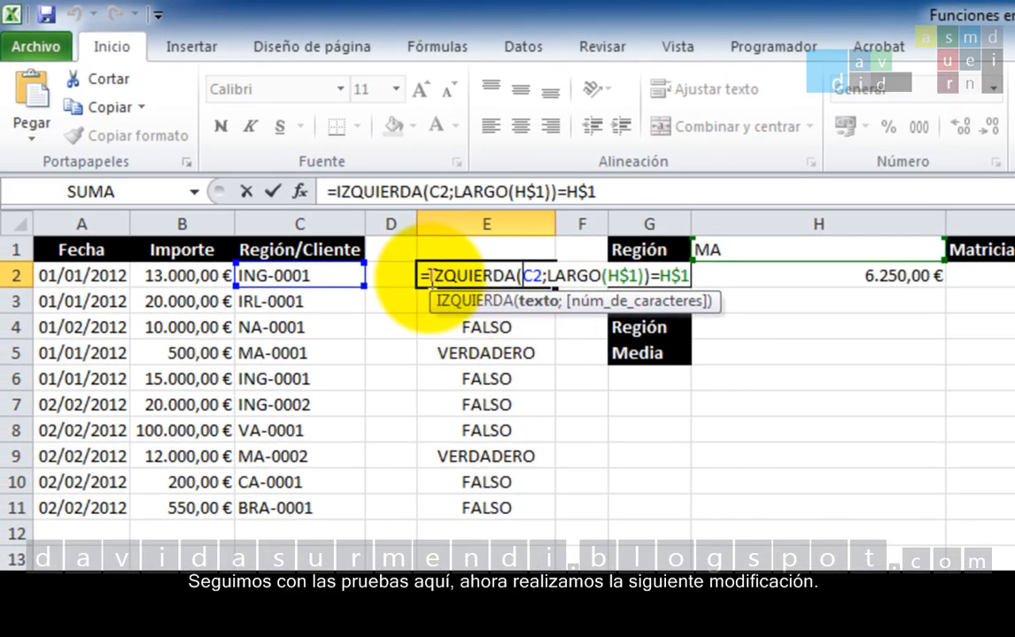
{"action": "left_click", "coordinate": [429, 274]}
{"action": "type", "text": "SI"}
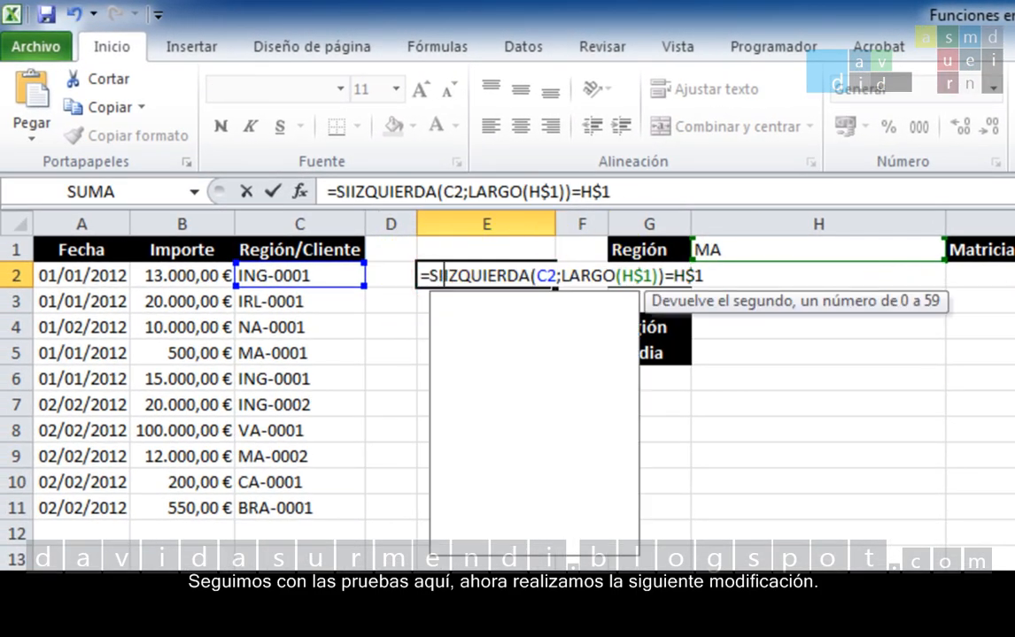
{"action": "type", "text": "("}
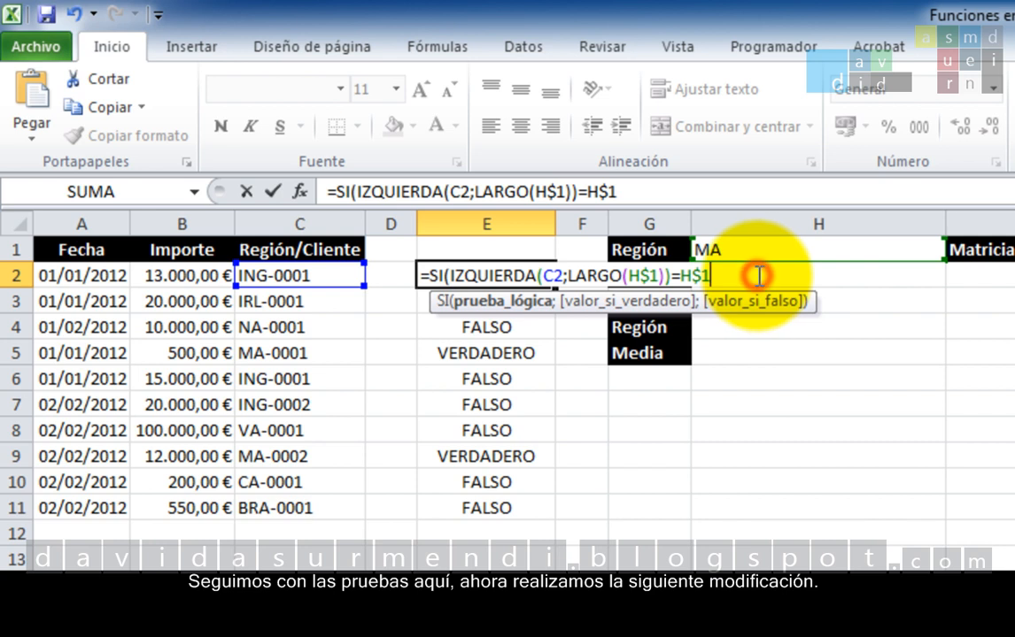
{"action": "type", "text": ";"}
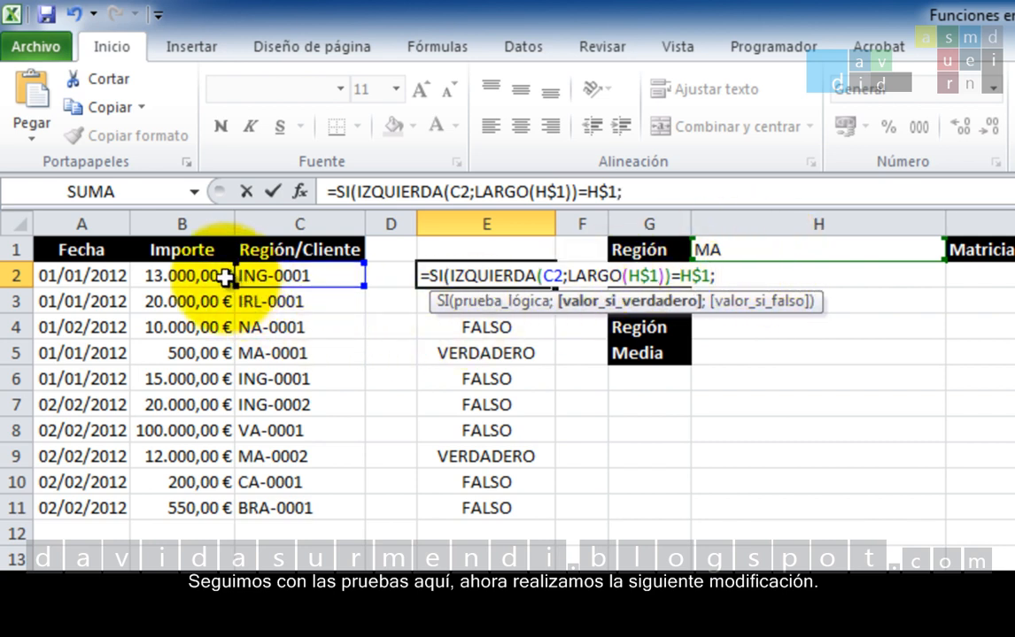
{"action": "left_click", "coordinate": [206, 277]}
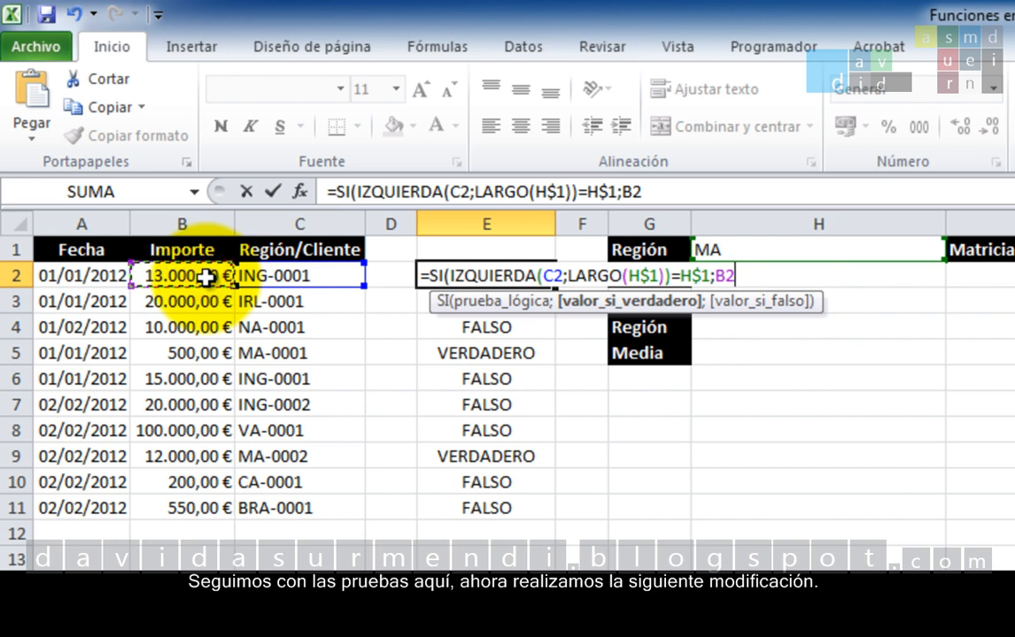
{"action": "type", "text": ")"}
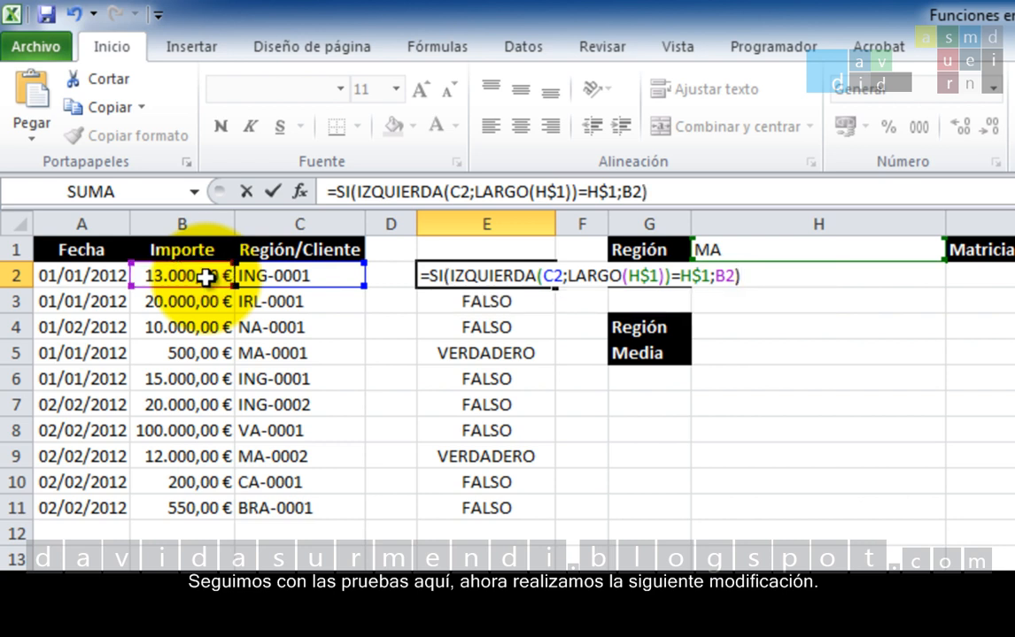
{"action": "key", "text": "Return"}
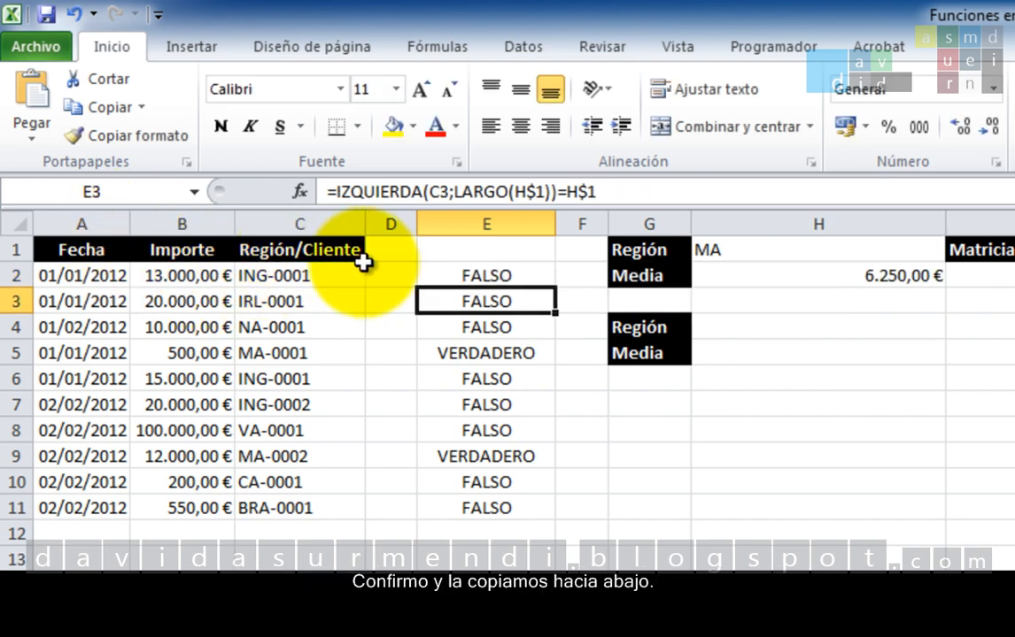
Copy the SI formula from E2 down through E11
{"action": "left_click", "coordinate": [465, 274]}
{"action": "left_click_drag", "start_coordinate": [555, 288], "coordinate": [517, 509]}
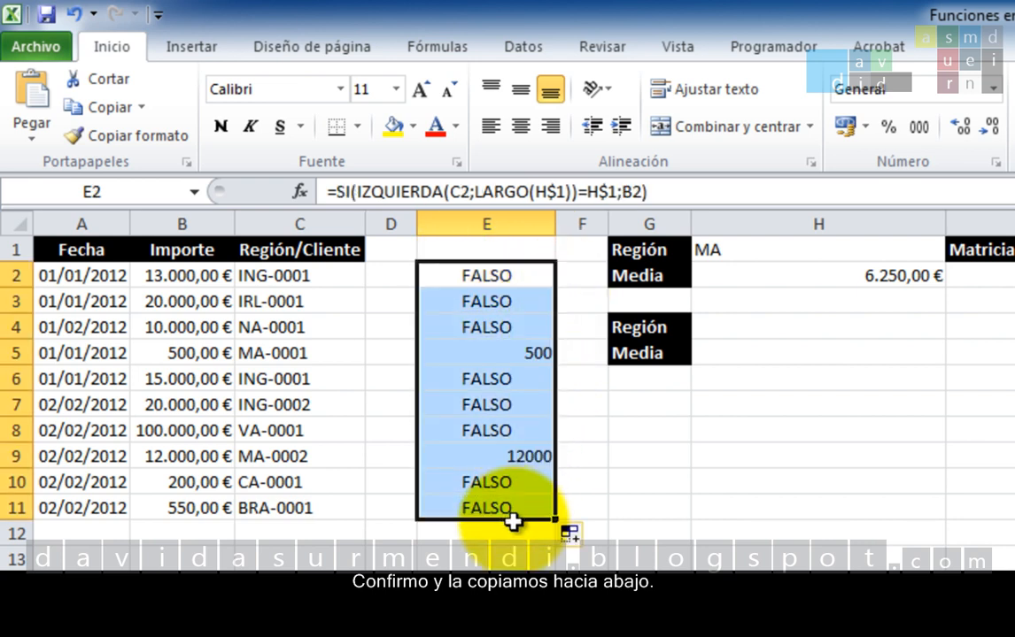
{"action": "left_click", "coordinate": [953, 510]}
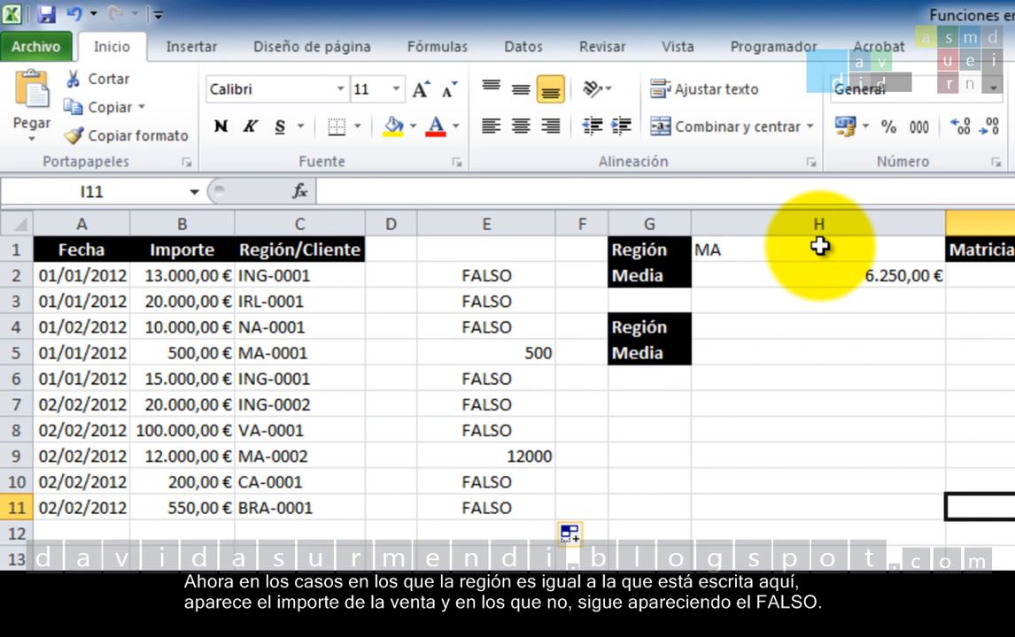
Try adding an empty third argument to the SI function in E2, and remove it again
{"action": "double_click", "coordinate": [544, 277]}
{"action": "left_click", "coordinate": [765, 267]}
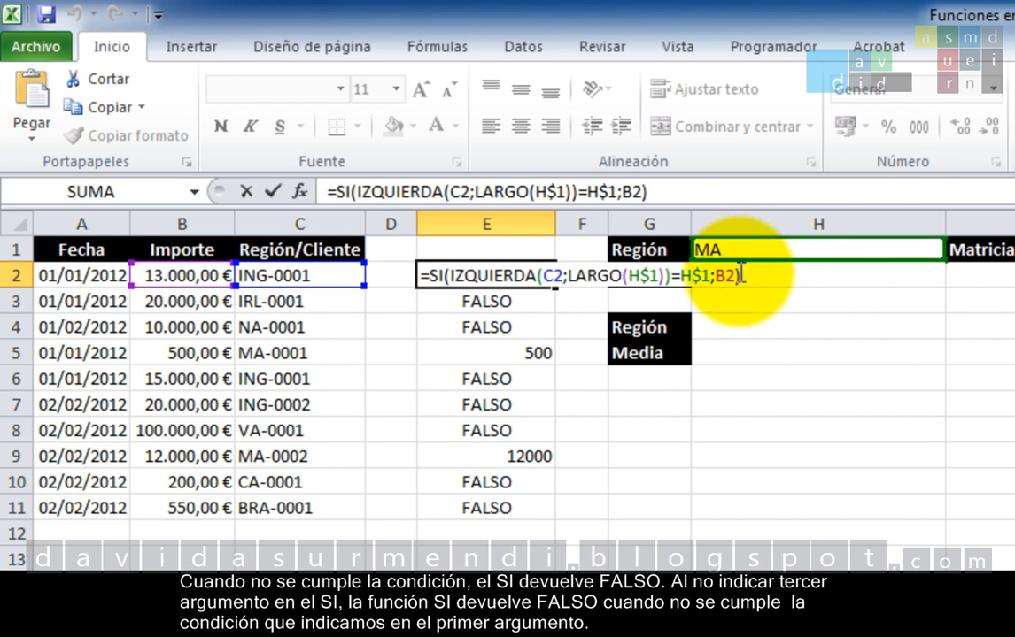
{"action": "left_click", "coordinate": [736, 280]}
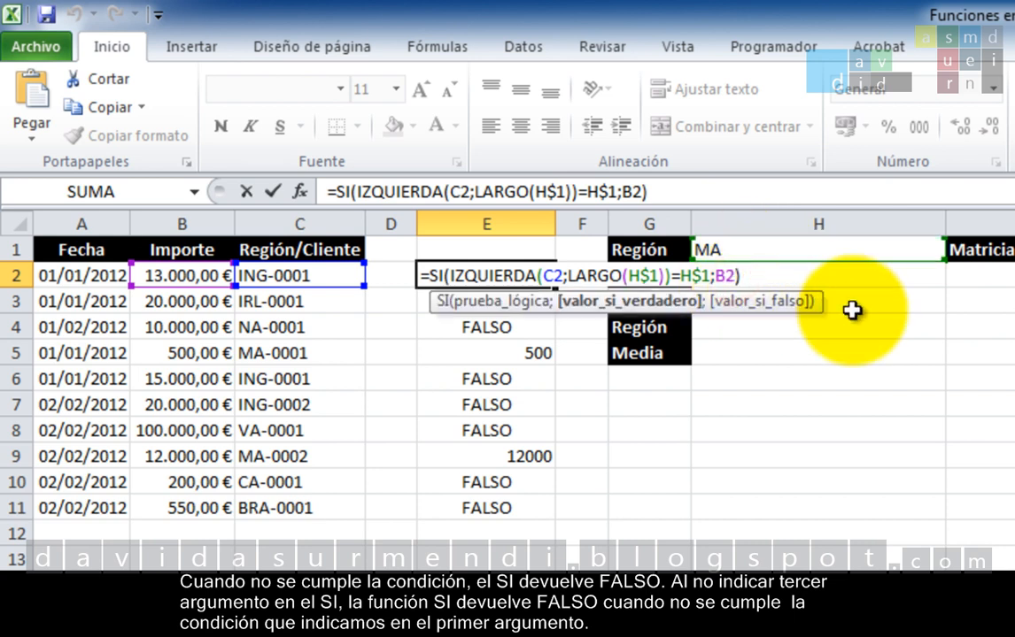
{"action": "type", "text": ";"}
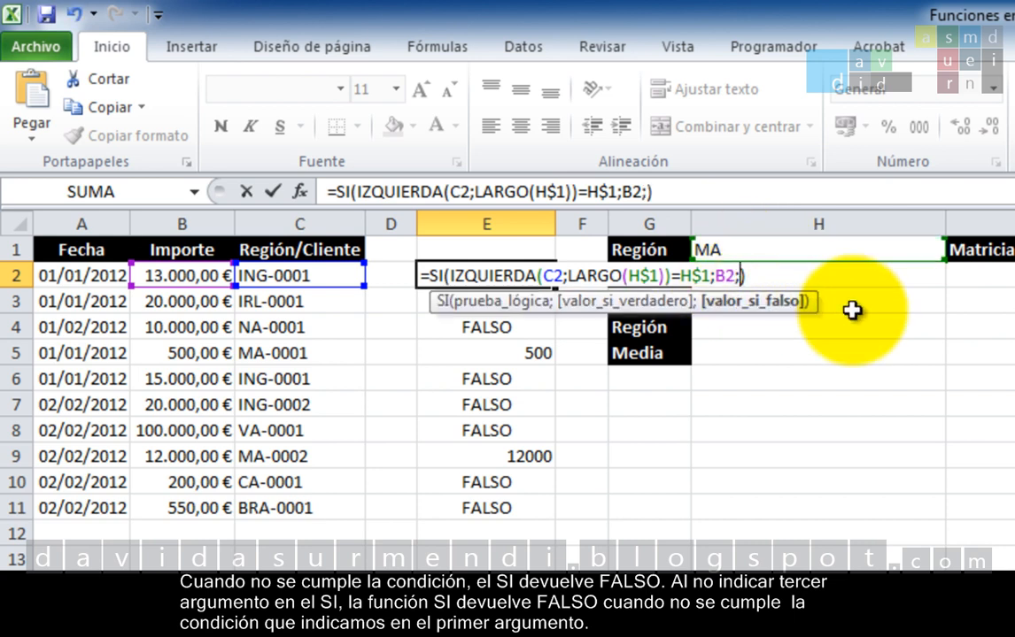
{"action": "key", "text": "BackSpace"}
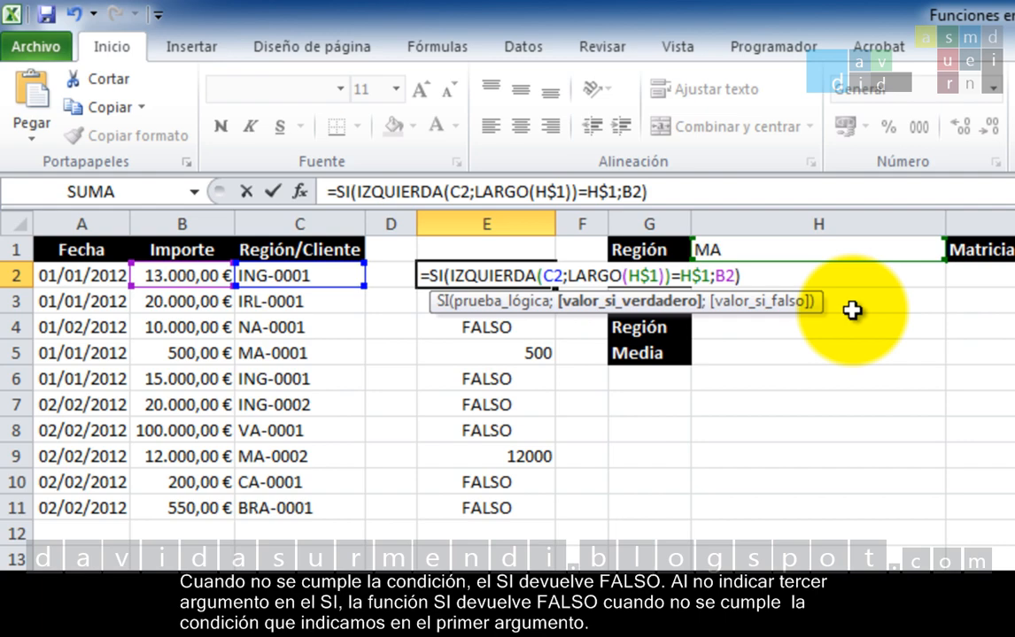
{"action": "key", "text": "Return"}
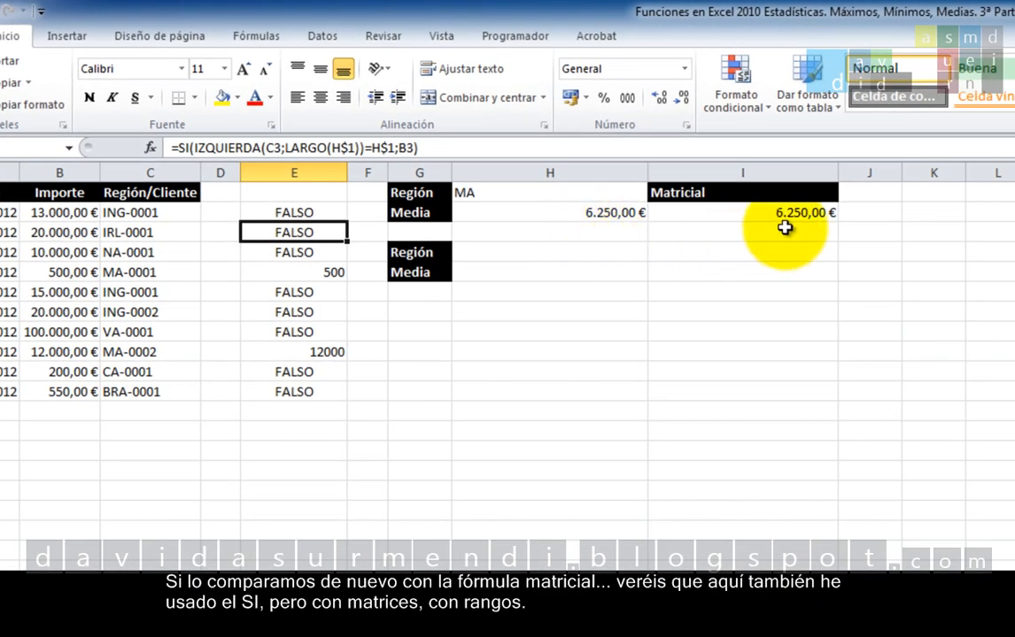
Compare the SI part of the array formula in I2 with the column E formulas, keeping it as an array formula
{"action": "double_click", "coordinate": [808, 210]}
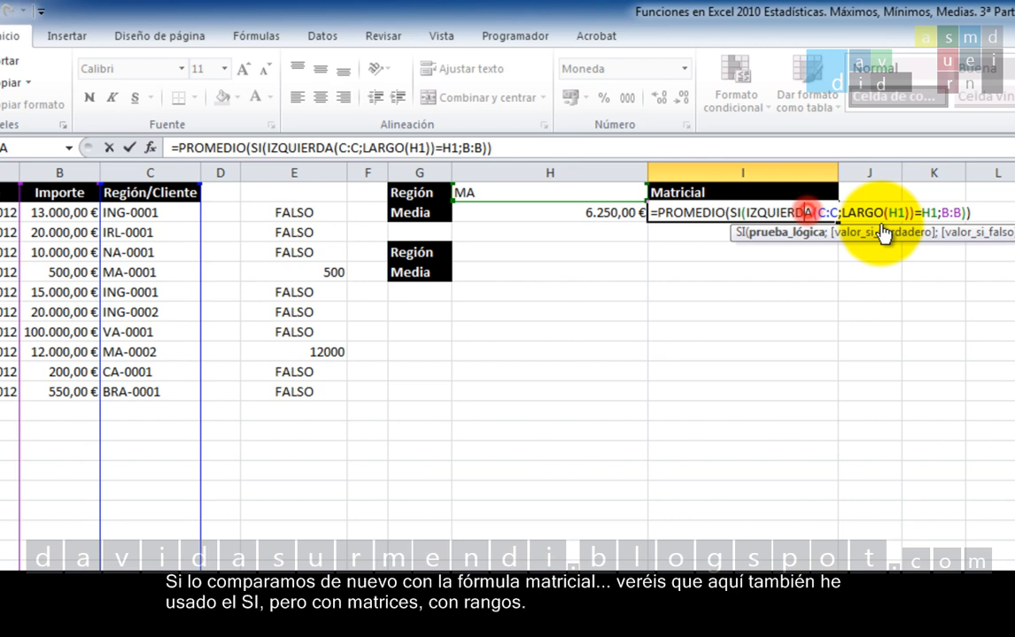
{"action": "left_click", "coordinate": [981, 211]}
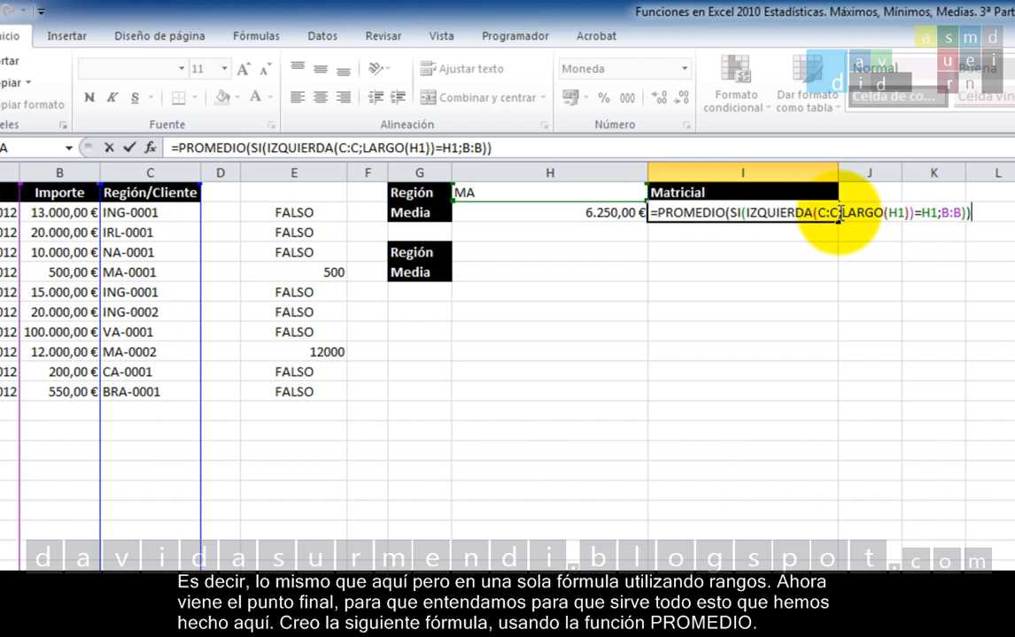
{"action": "key", "text": "ctrl+shift+Return"}
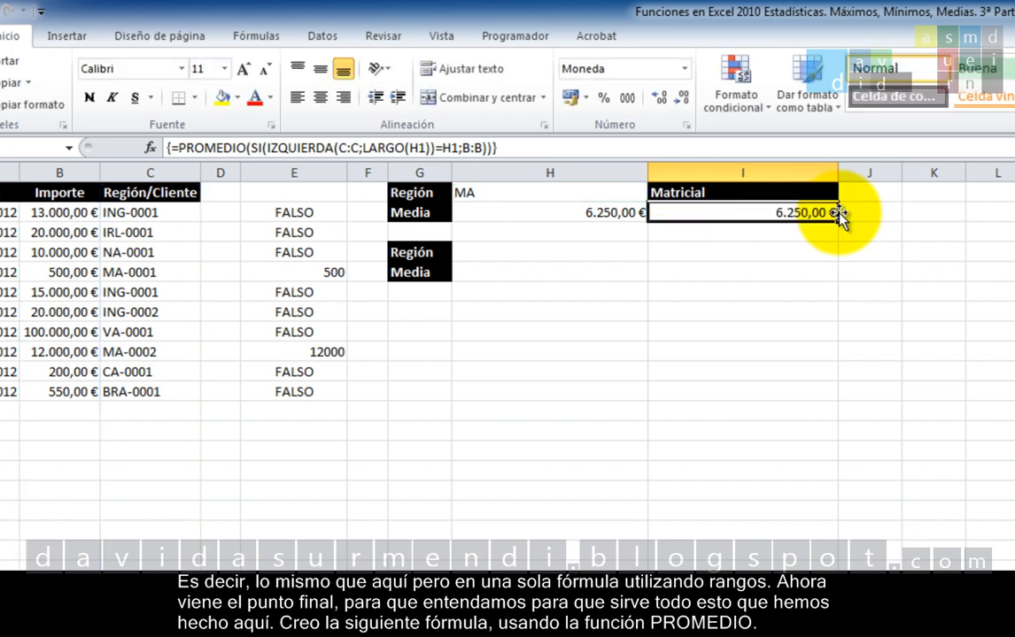
Enter =PROMEDIO(E2:E11) in cell E12 to average the column E results
{"action": "left_click", "coordinate": [288, 413]}
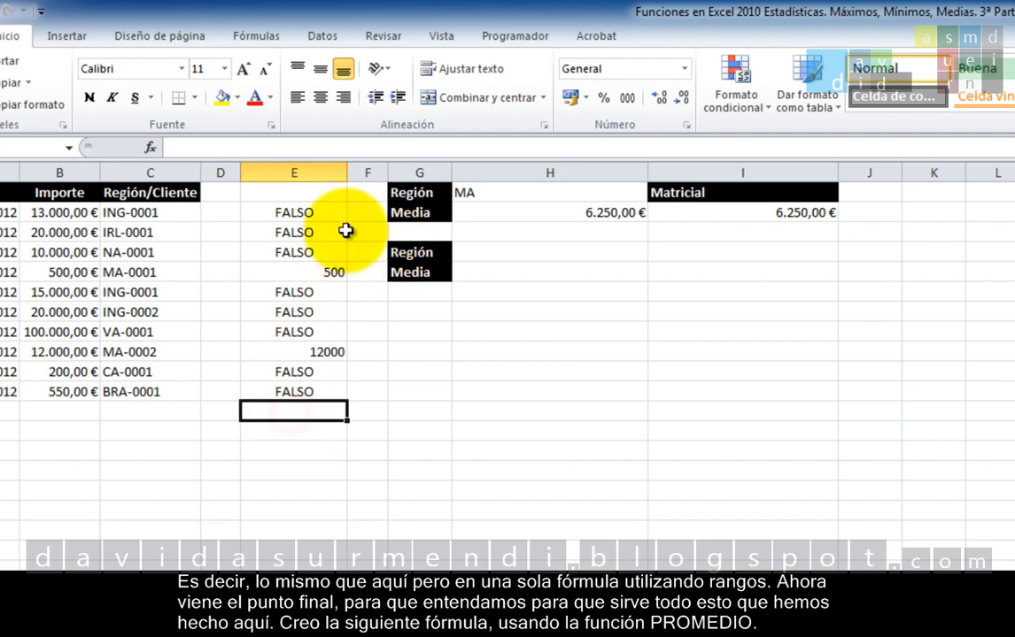
{"action": "type", "text": "="}
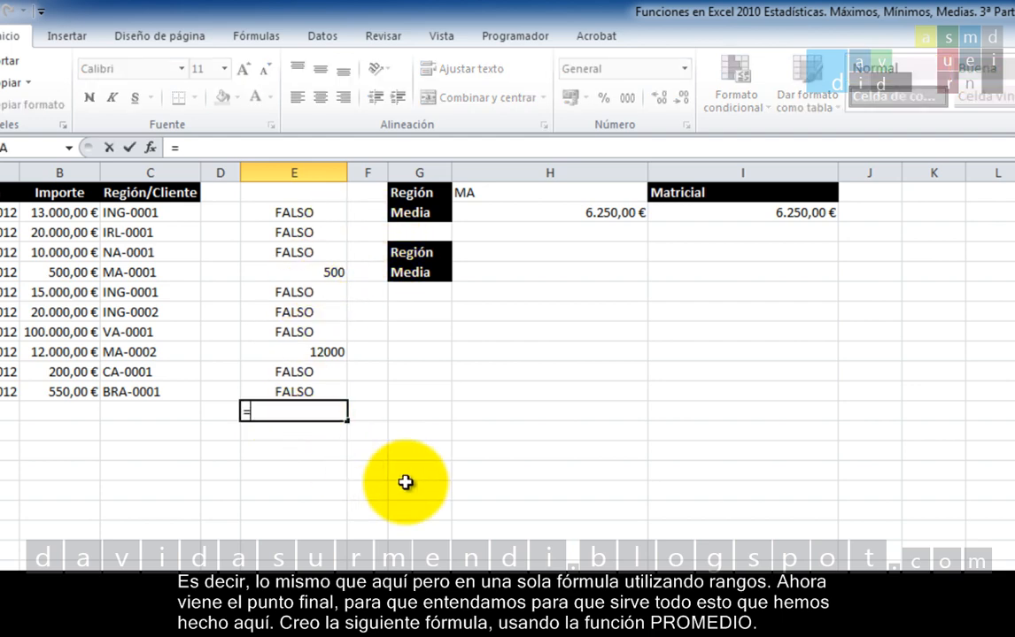
{"action": "type", "text": "PROMEDIO("}
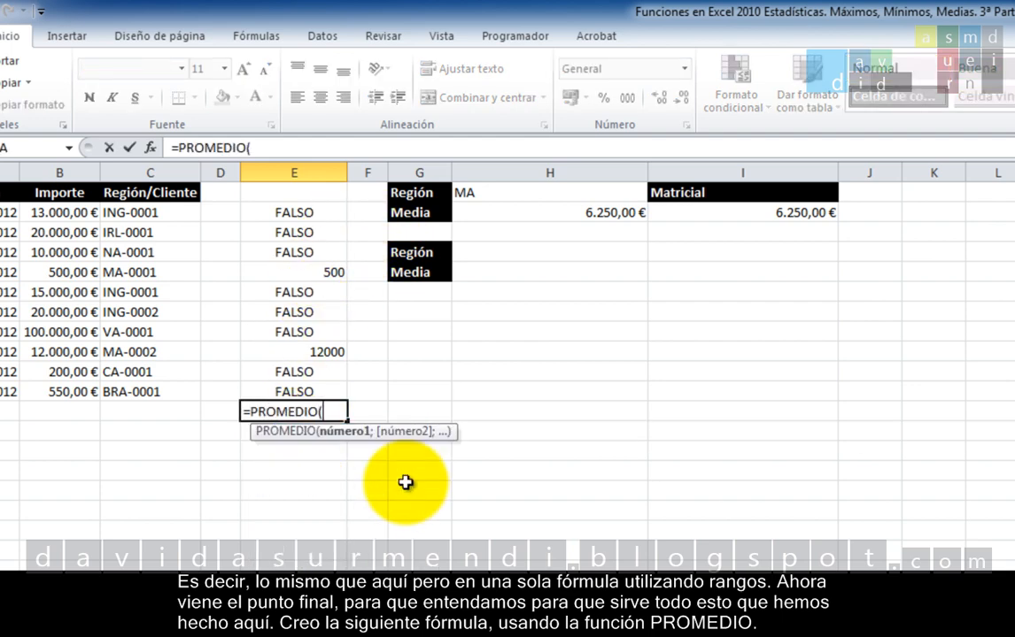
{"action": "left_click_drag", "start_coordinate": [294, 216], "coordinate": [316, 387]}
{"action": "type", "text": ")"}
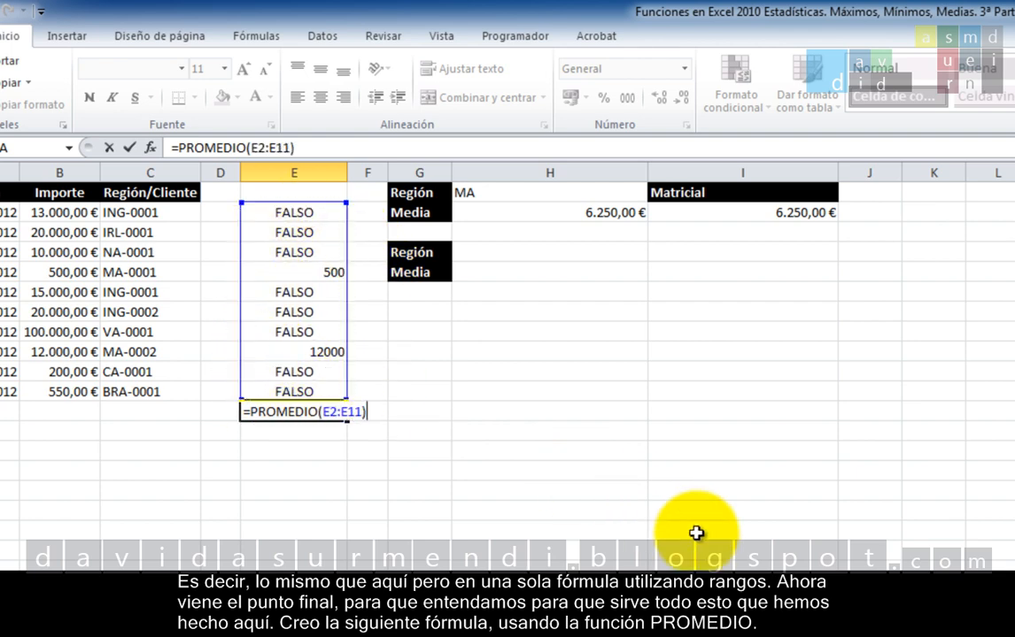
{"action": "key", "text": "Return"}
Examine the range averaged by the PROMEDIO formula in E12
{"action": "key", "text": "Up"}
{"action": "key", "text": "F2"}
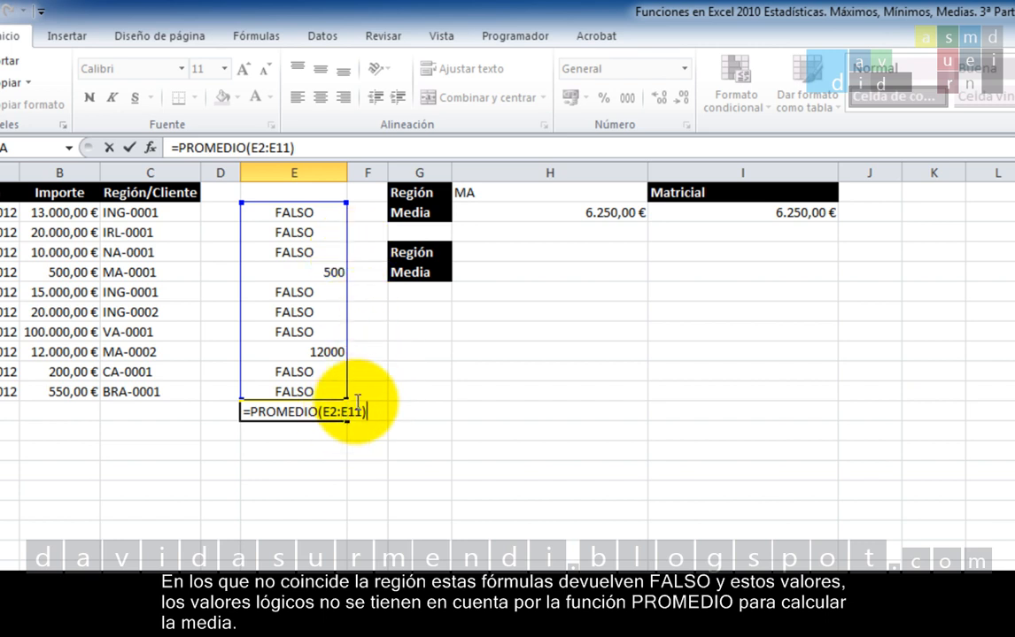
{"action": "key", "text": "Return"}
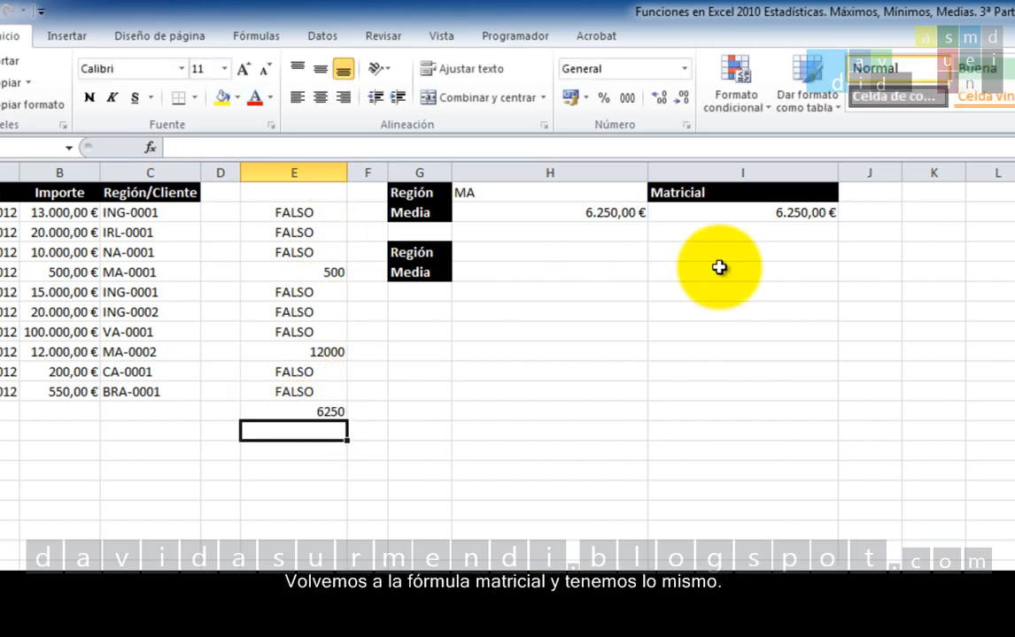
Review the full PROMEDIO array formula in I2 against the E12 average, and re-enter it as an array formula
{"action": "double_click", "coordinate": [728, 218]}
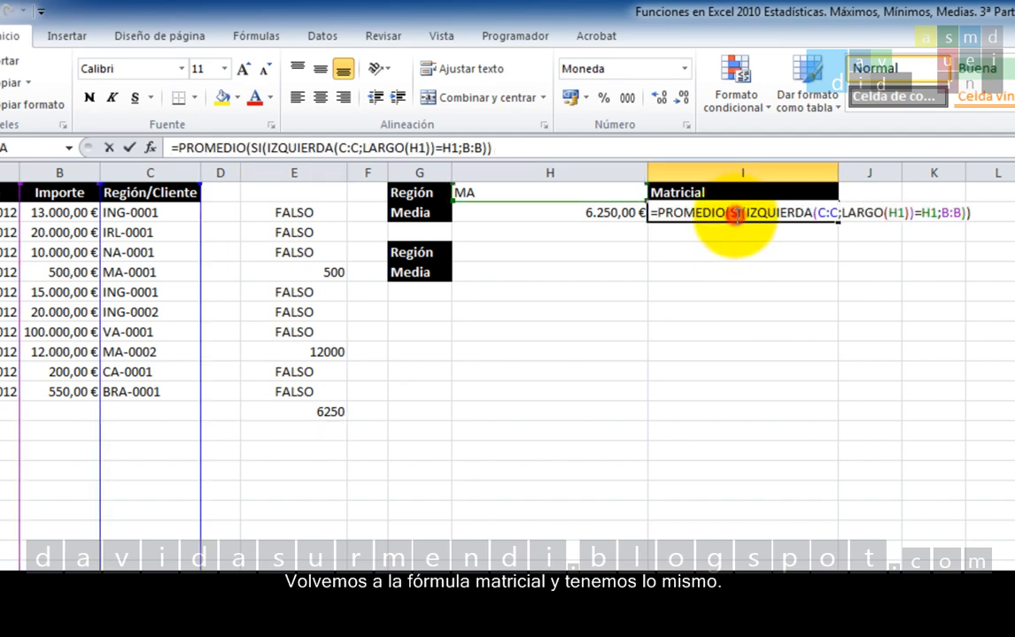
{"action": "left_click", "coordinate": [995, 221]}
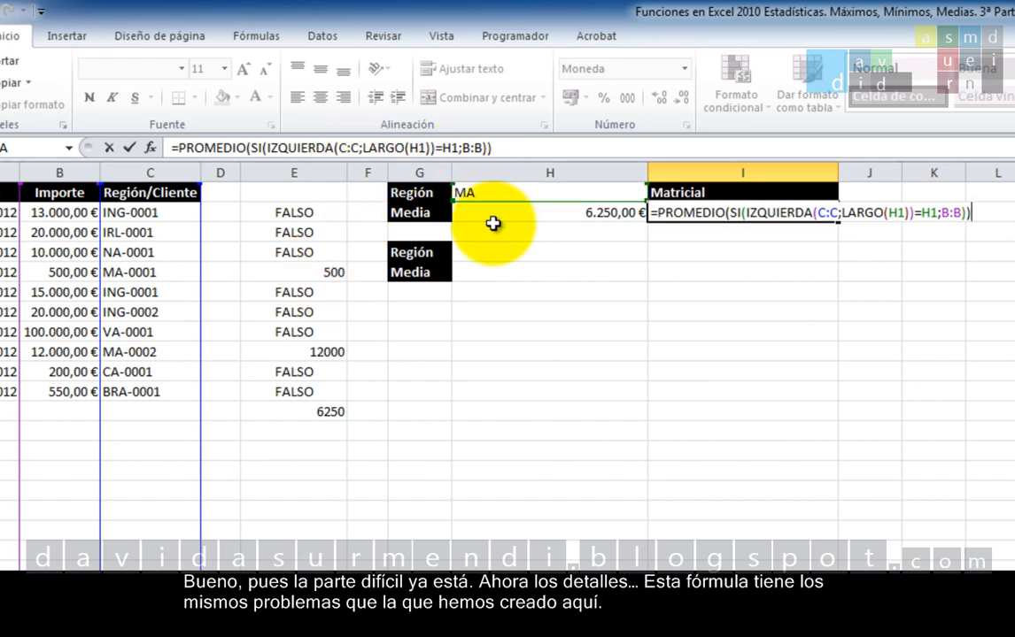
{"action": "key", "text": "ctrl+shift+Return"}
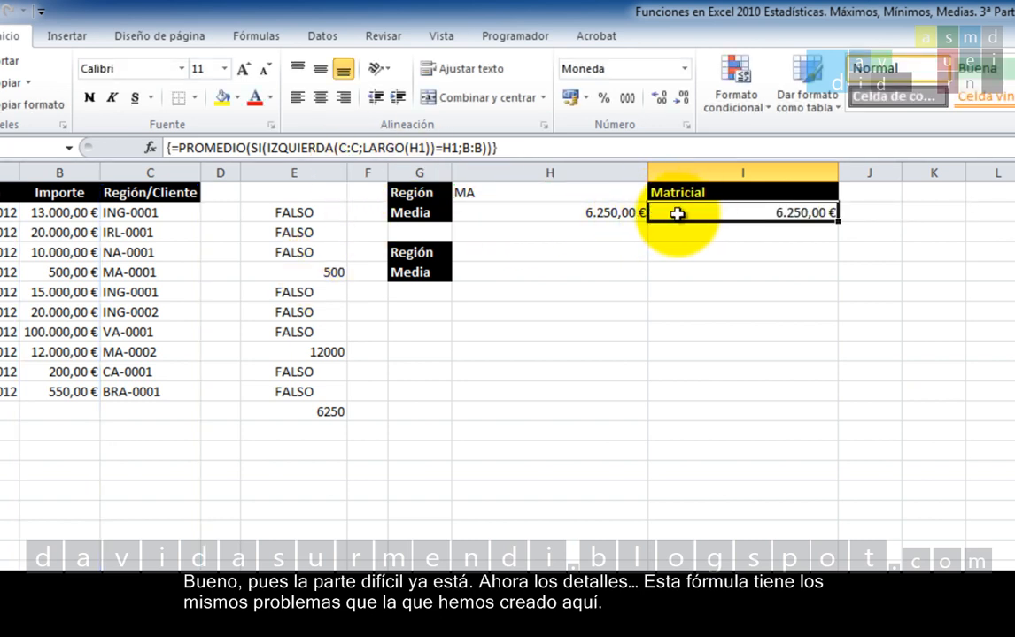
Clear the region in H1, and wrap the I2 average in SI(H1="";"";…), entered as an array formula
{"action": "left_click", "coordinate": [591, 194]}
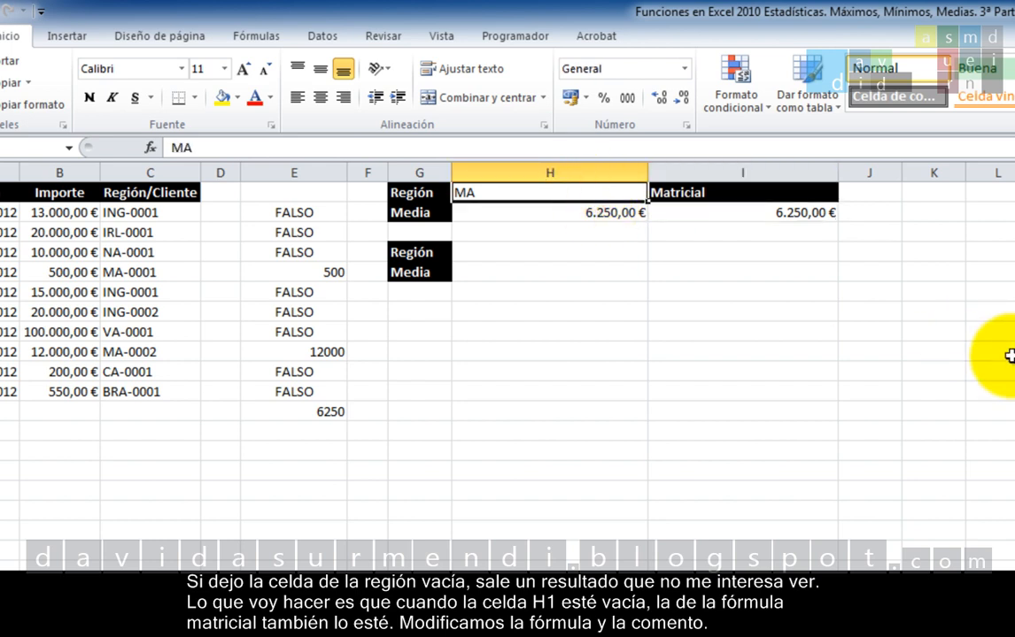
{"action": "key", "text": "Delete"}
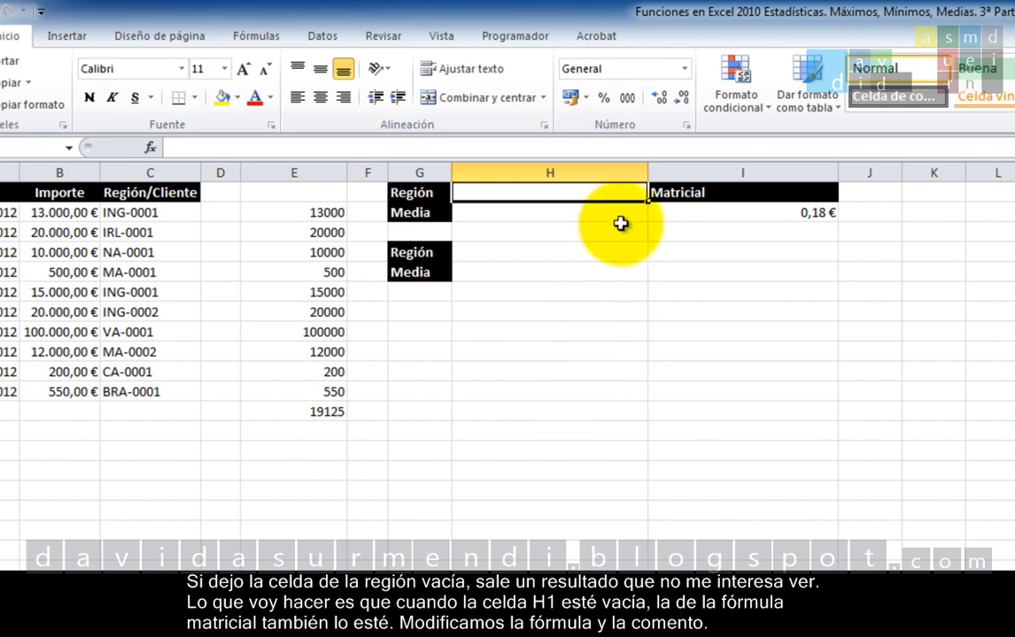
{"action": "left_click", "coordinate": [708, 210]}
{"action": "double_click", "coordinate": [692, 210]}
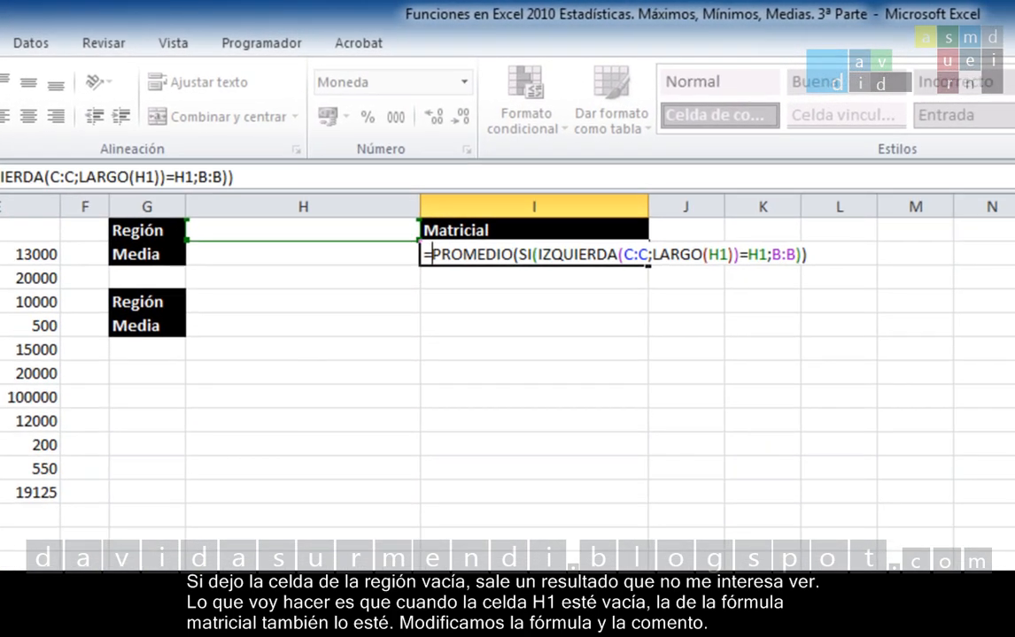
{"action": "type", "text": "SI"}
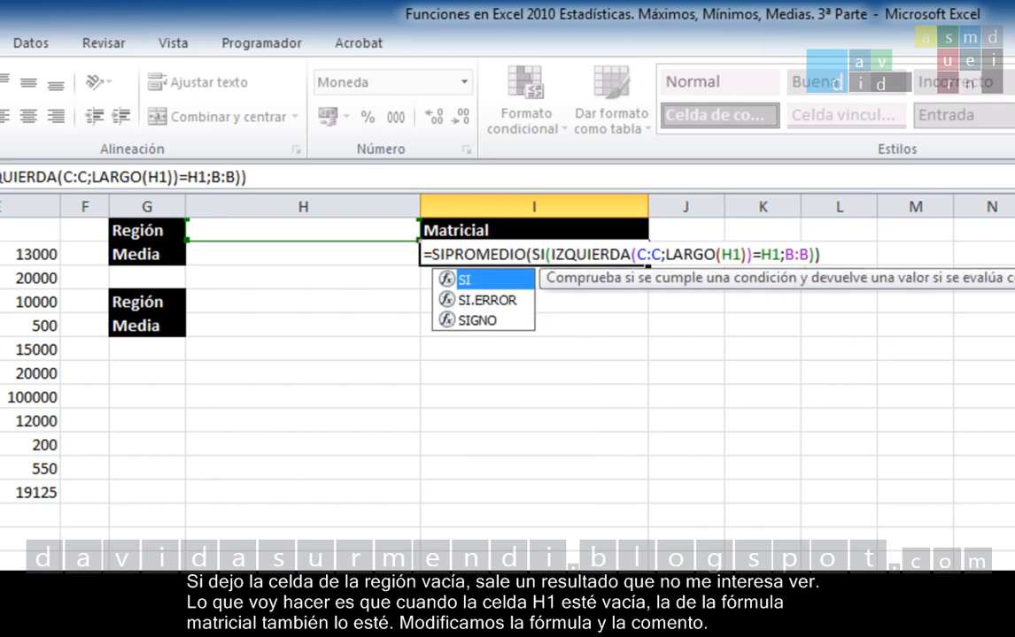
{"action": "type", "text": "("}
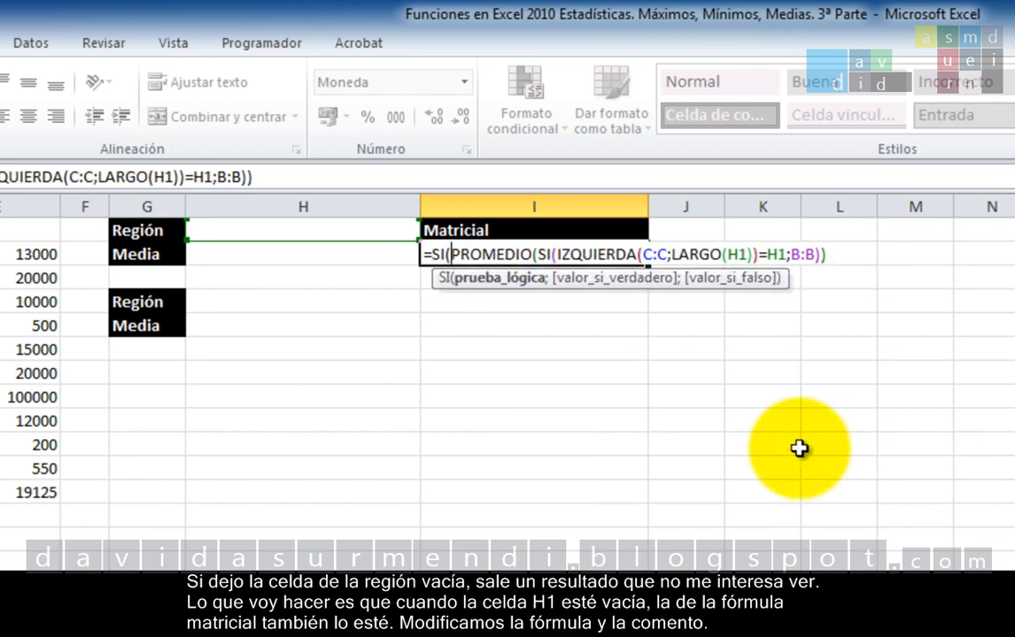
{"action": "left_click", "coordinate": [373, 234]}
{"action": "type", "text": "=\"\""}
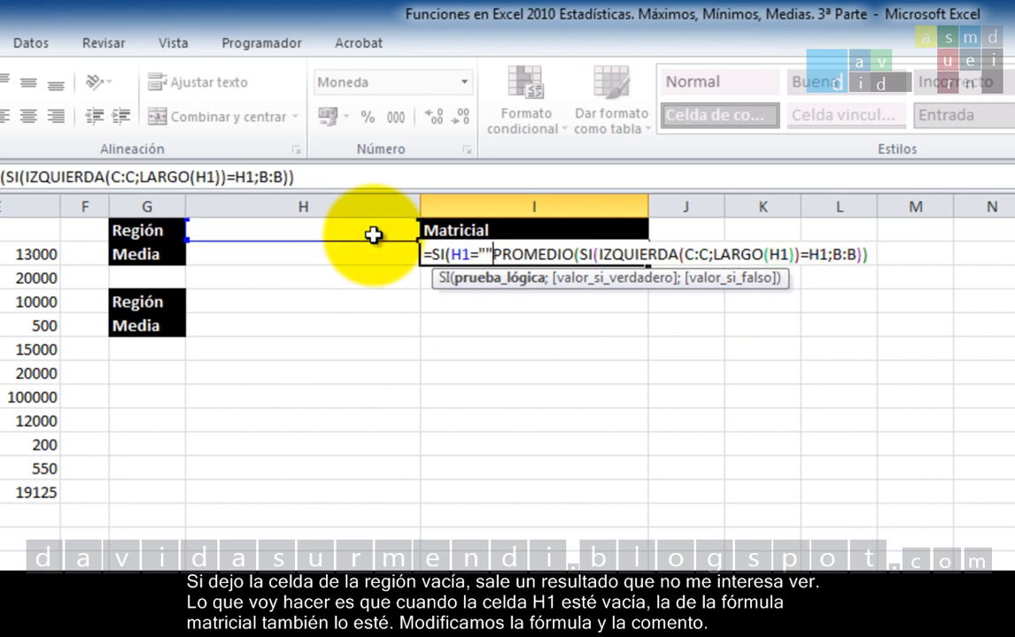
{"action": "type", "text": ";\"\""}
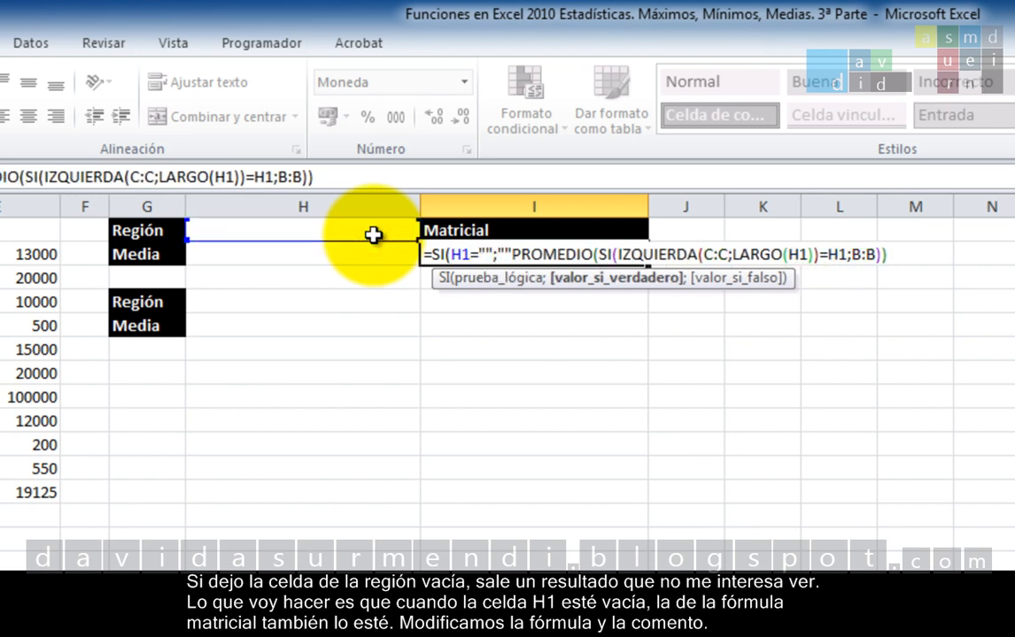
{"action": "type", "text": ";"}
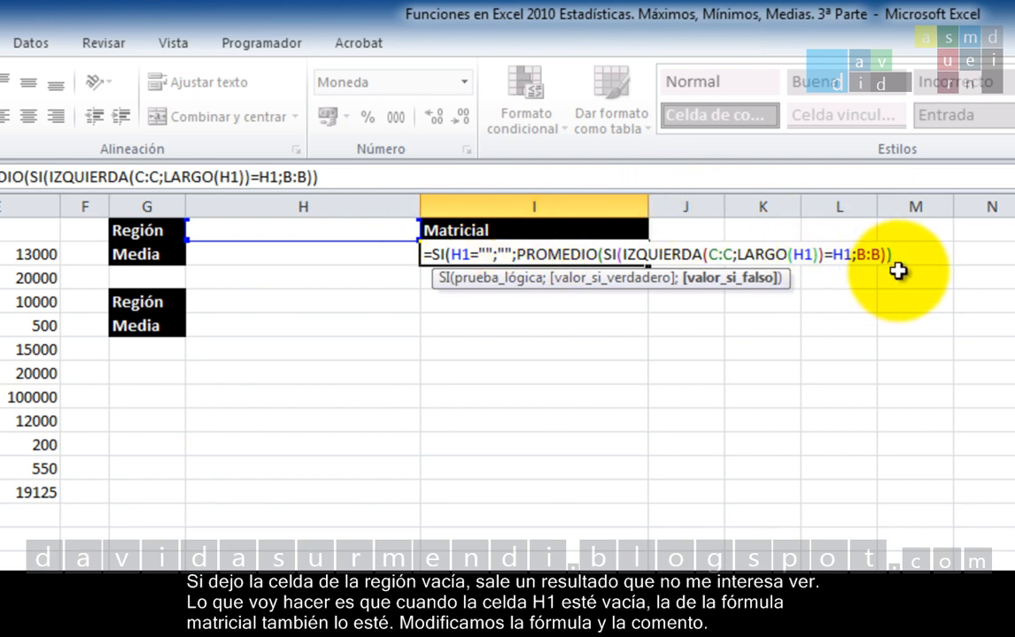
{"action": "left_click", "coordinate": [912, 254]}
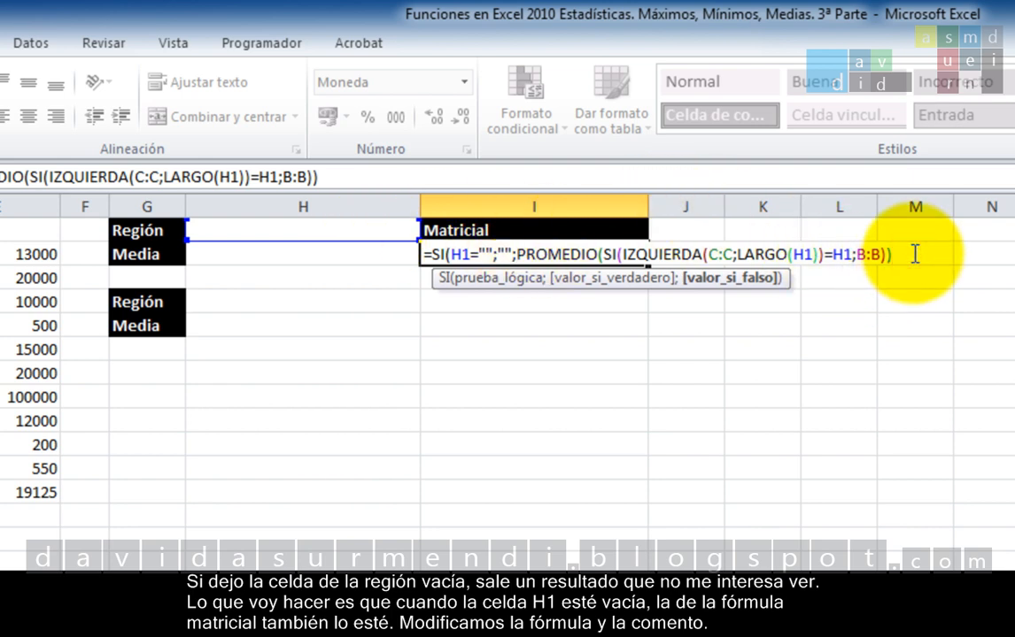
{"action": "type", "text": ")"}
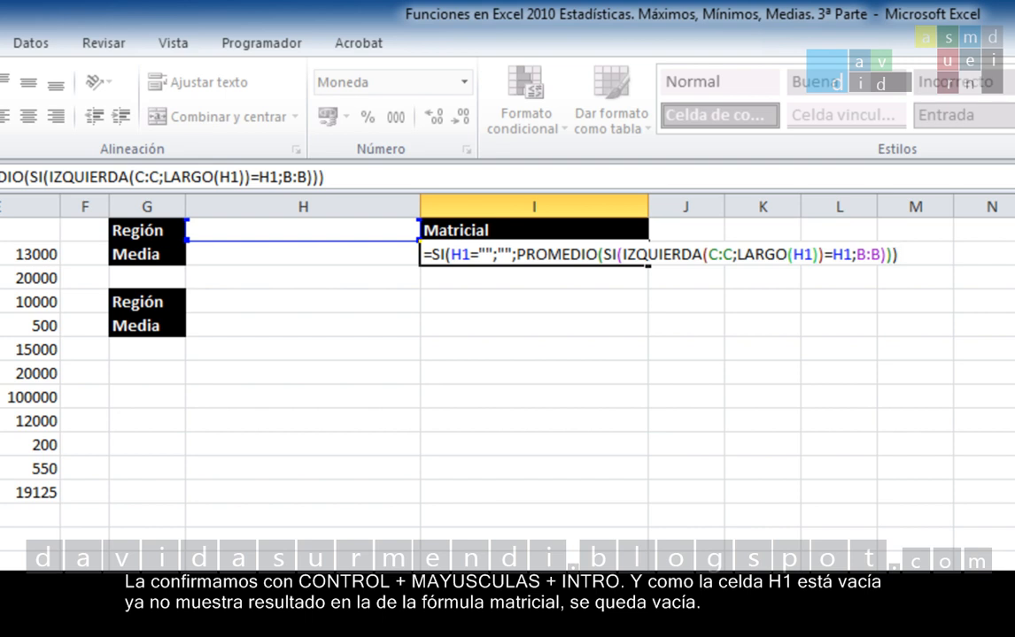
{"action": "key", "text": "ctrl+shift+Return"}
Enter MA as the region in H1 to test the average formulas in H2 and I2
{"action": "key", "text": "Left"}
{"action": "key", "text": "Up"}
{"action": "key", "text": "Down"}
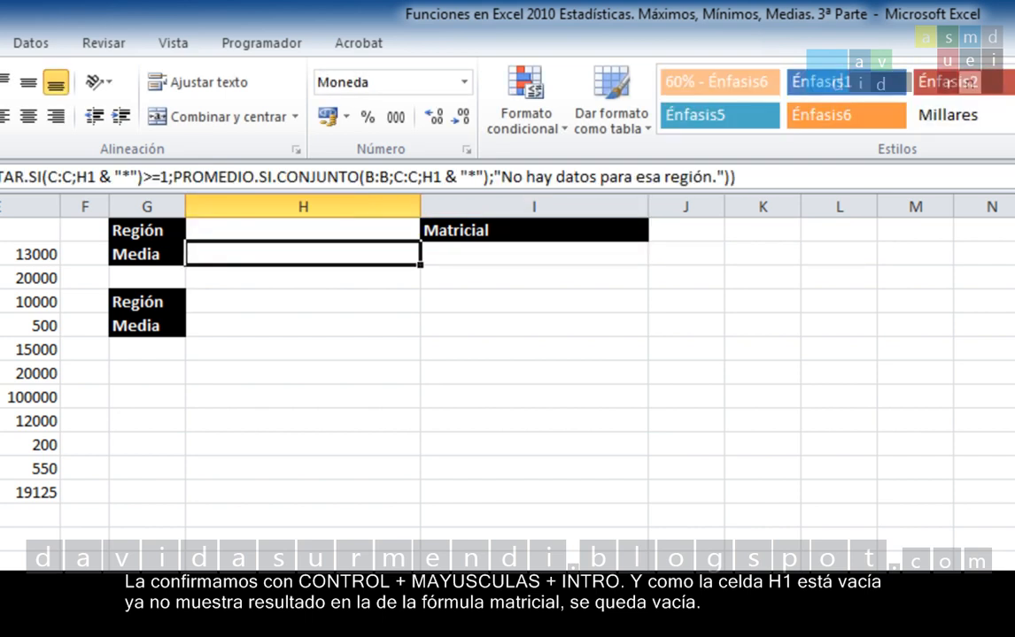
{"action": "key", "text": "Right"}
{"action": "key", "text": "Left"}
{"action": "key", "text": "Up"}
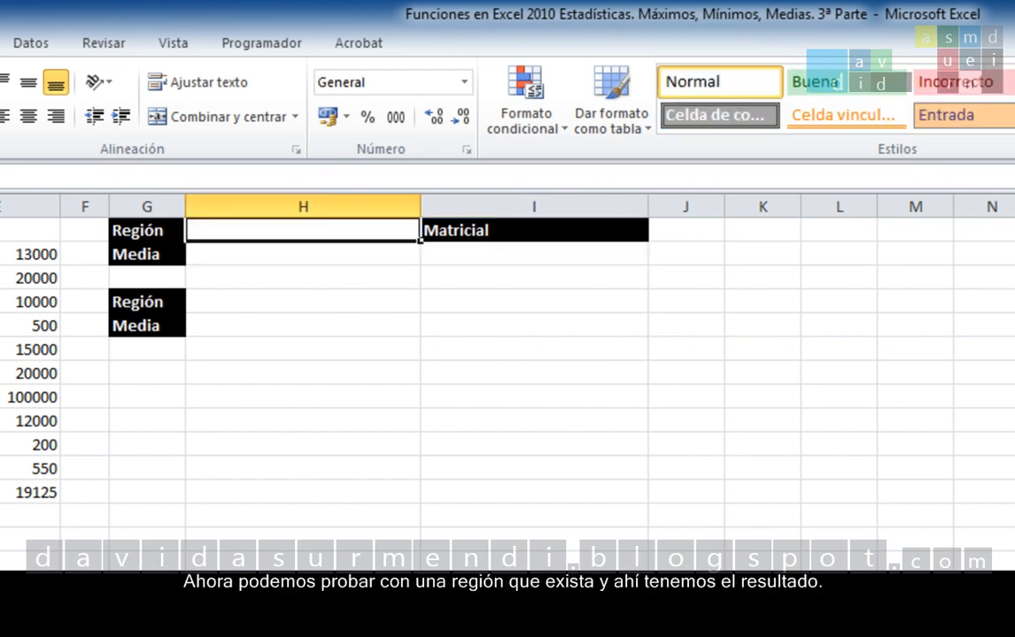
{"action": "type", "text": "m"}
{"action": "key", "text": "BackSpace"}
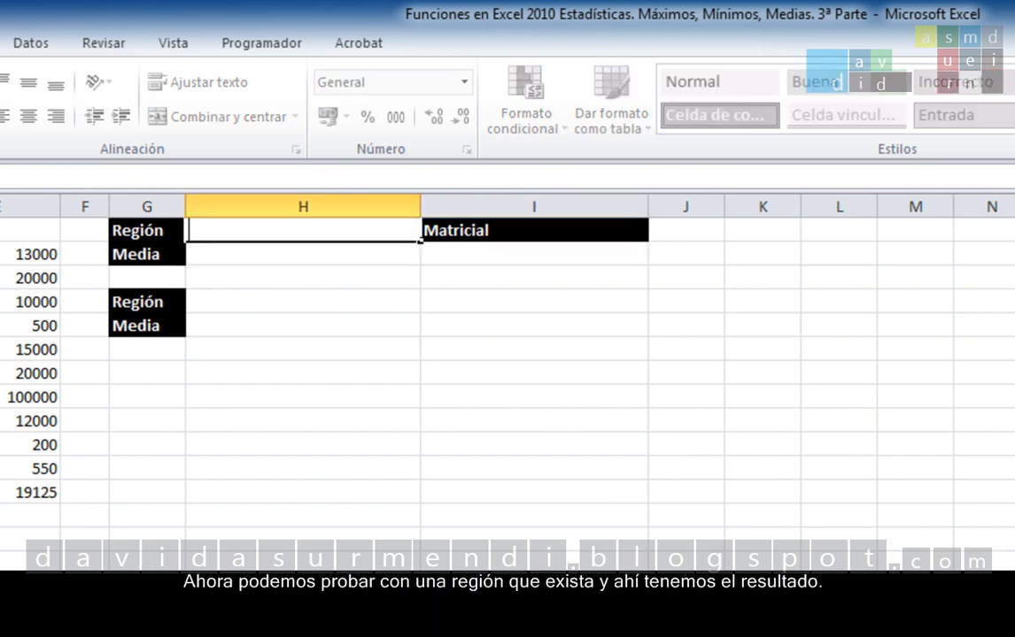
{"action": "type", "text": "MA"}
{"action": "key", "text": "Return"}
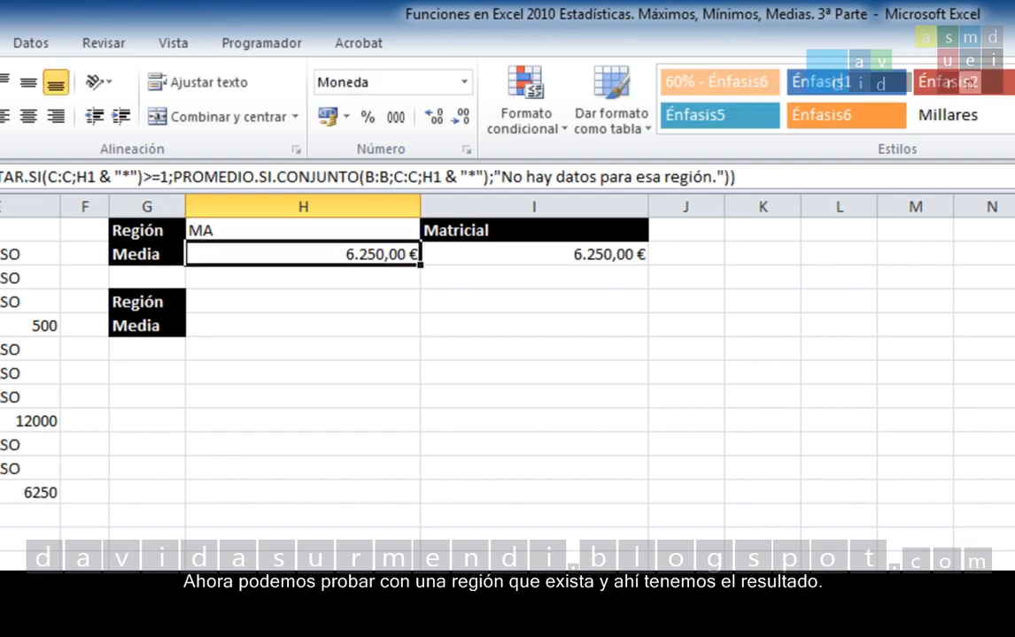
Clear the region in H1 and enter USA to test a region without data
{"action": "key", "text": "Up"}
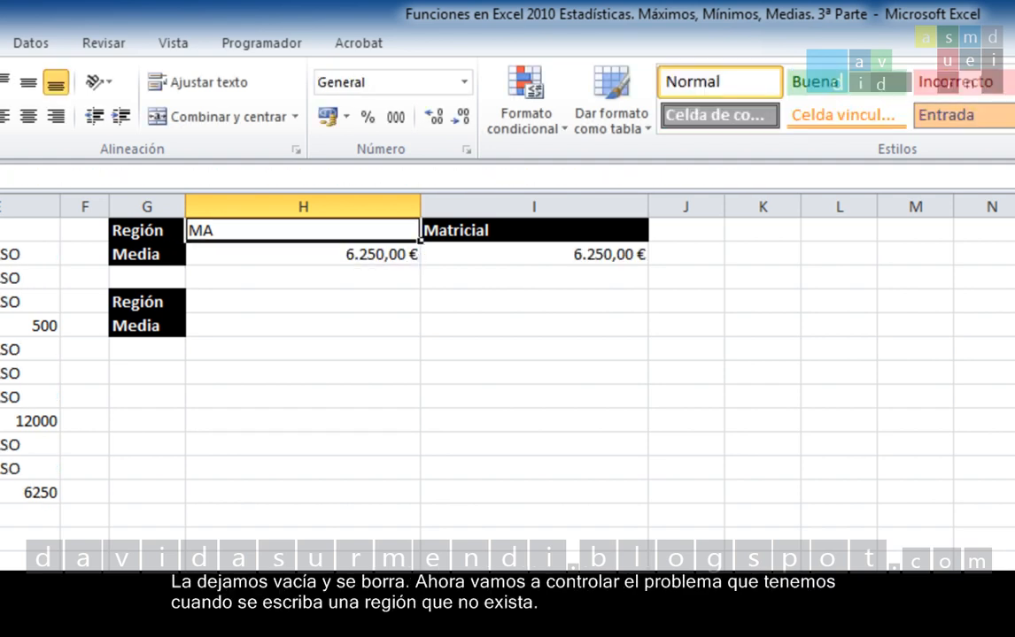
{"action": "key", "text": "Delete"}
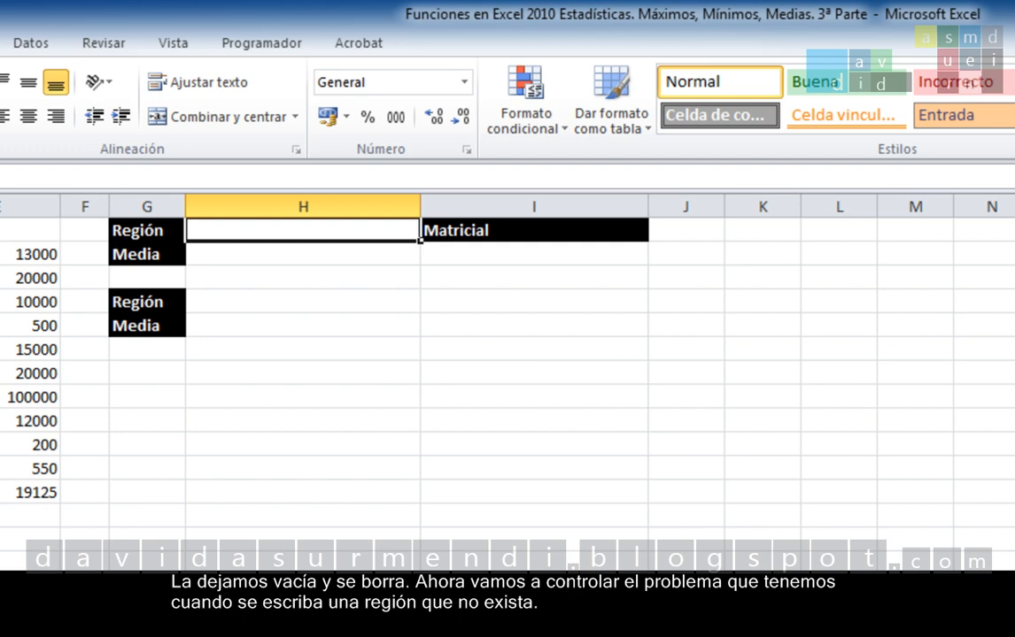
{"action": "type", "text": "USA"}
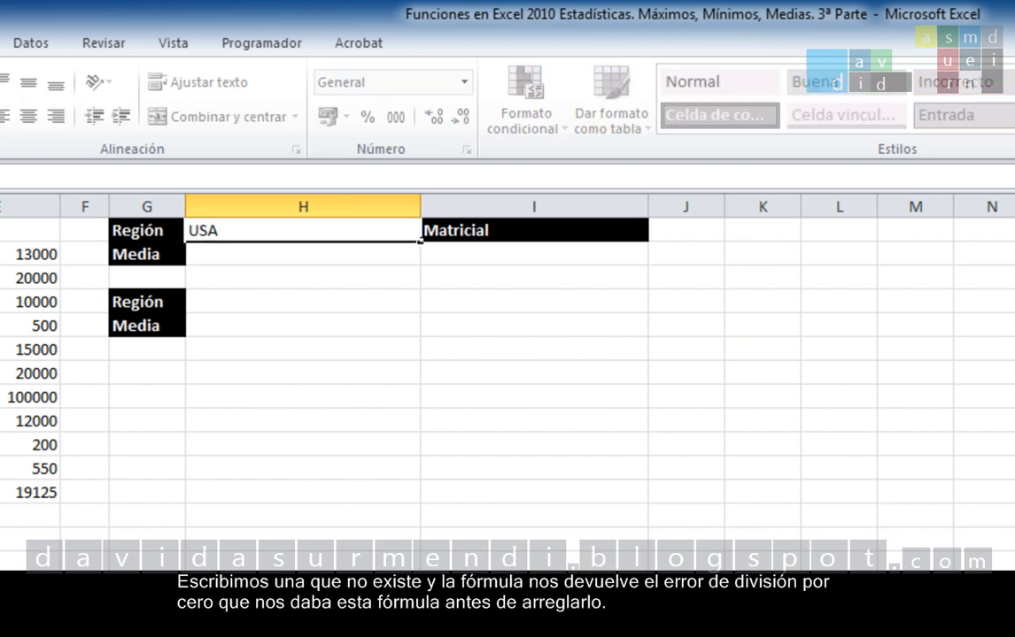
{"action": "key", "text": "Return"}
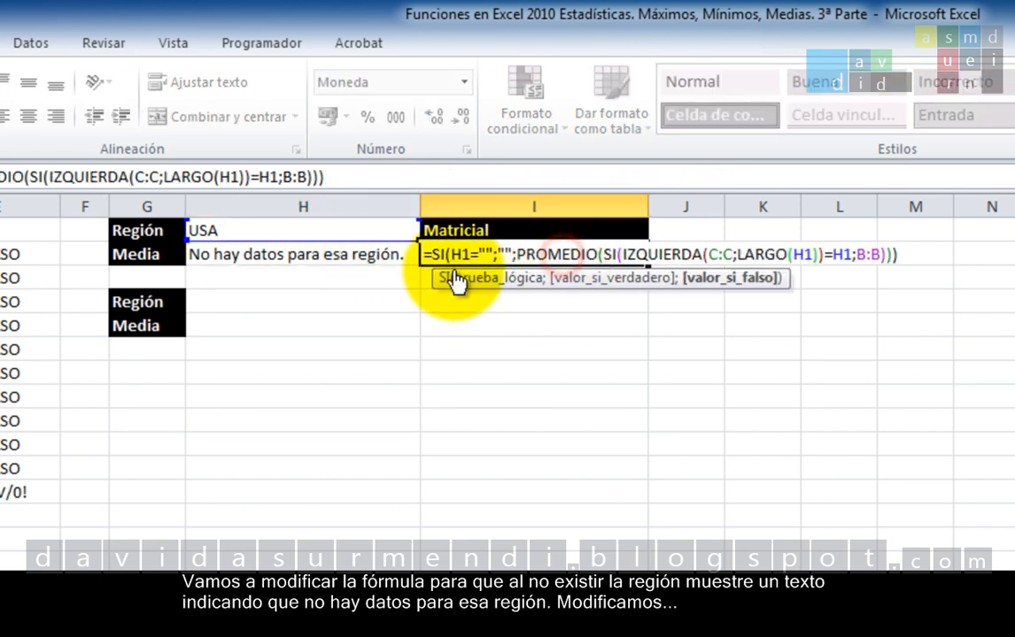
Insert the nested condition SI(CONTAR.SI(C:C;H1 & "*")>=1; before PROMEDIO in the I2 formula
{"action": "left_click", "coordinate": [518, 254]}
{"action": "type", "text": "SI"}
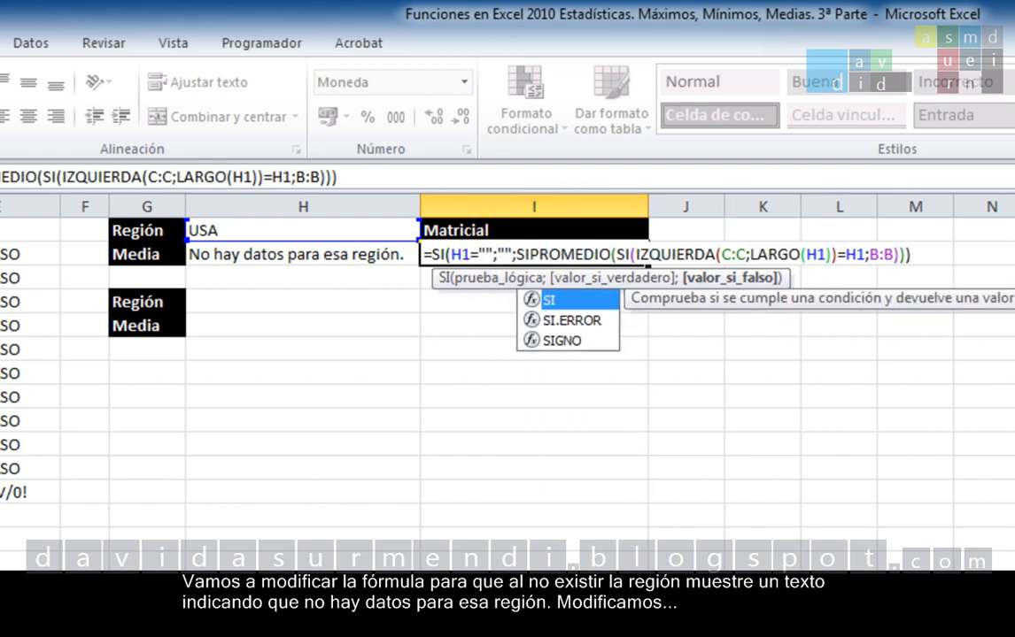
{"action": "type", "text": "("}
{"action": "type", "text": "CONTAR."}
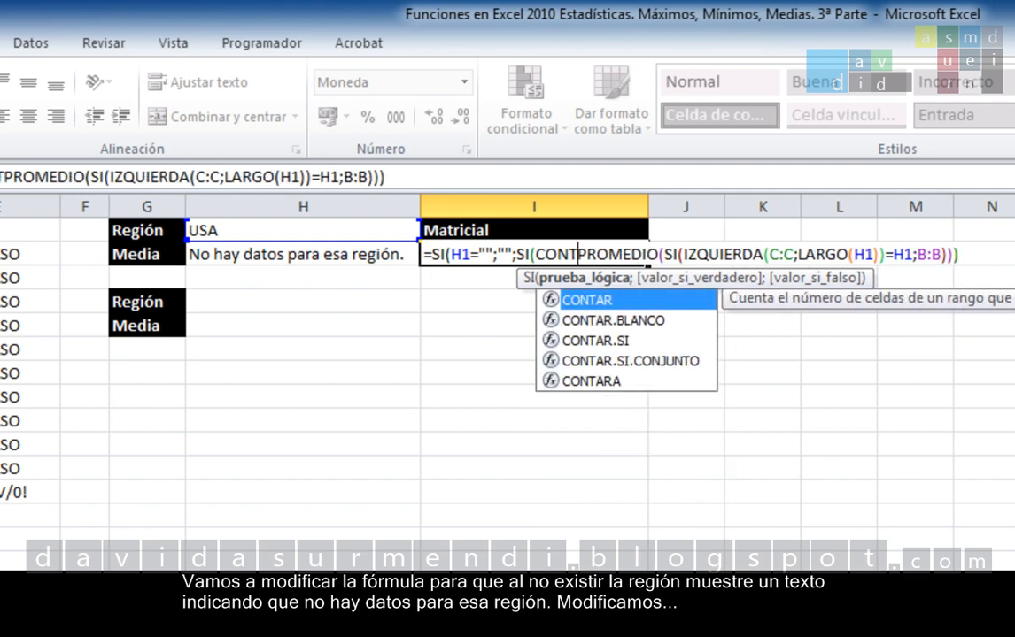
{"action": "type", "text": "SI("}
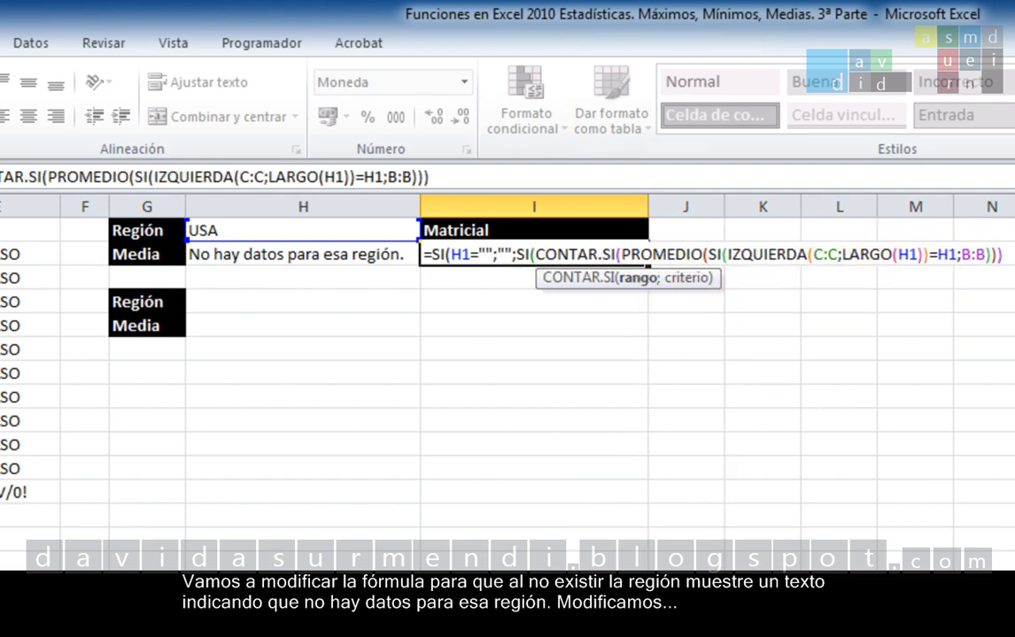
{"action": "type", "text": "C:C"}
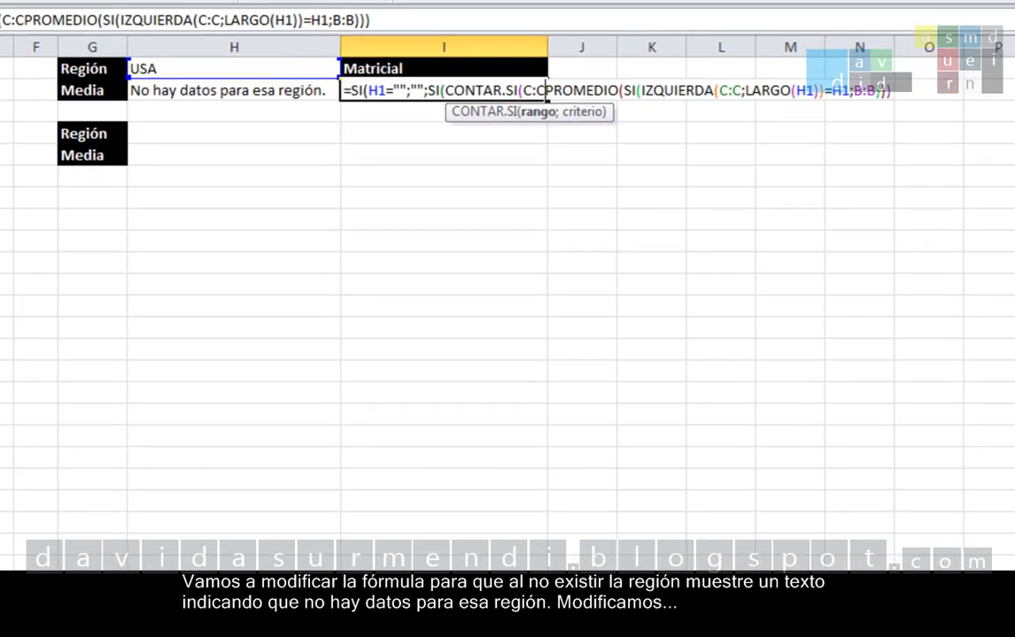
{"action": "type", "text": ";H1"}
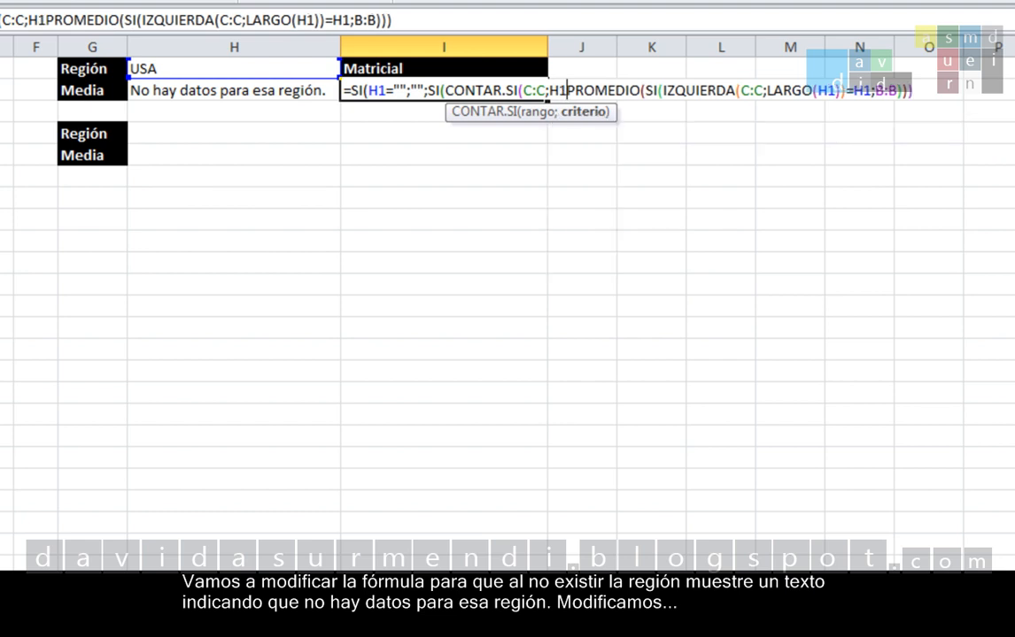
{"action": "type", "text": " & \""}
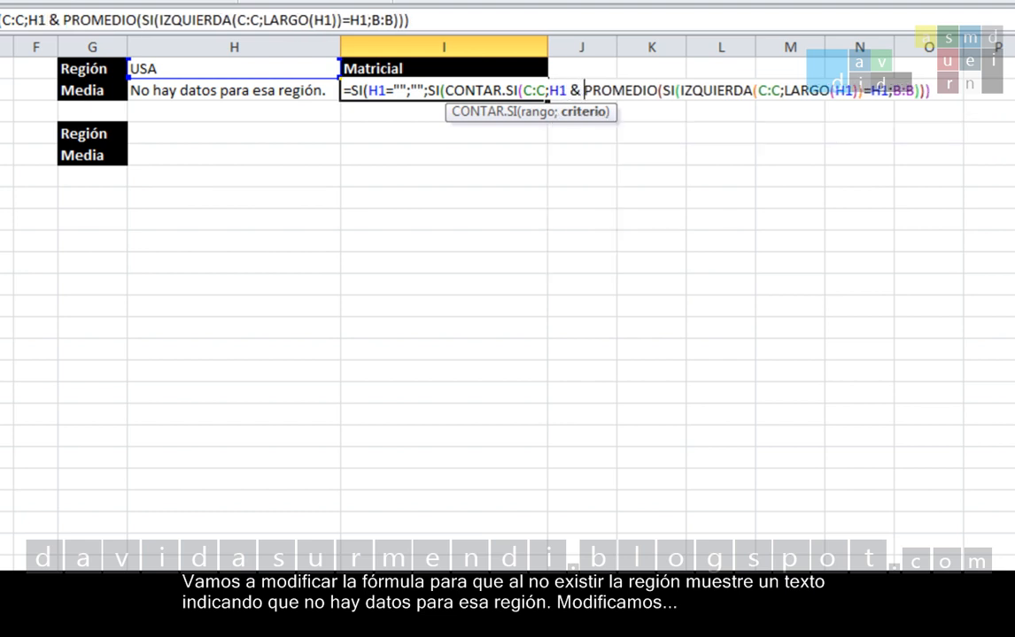
{"action": "type", "text": "*\""}
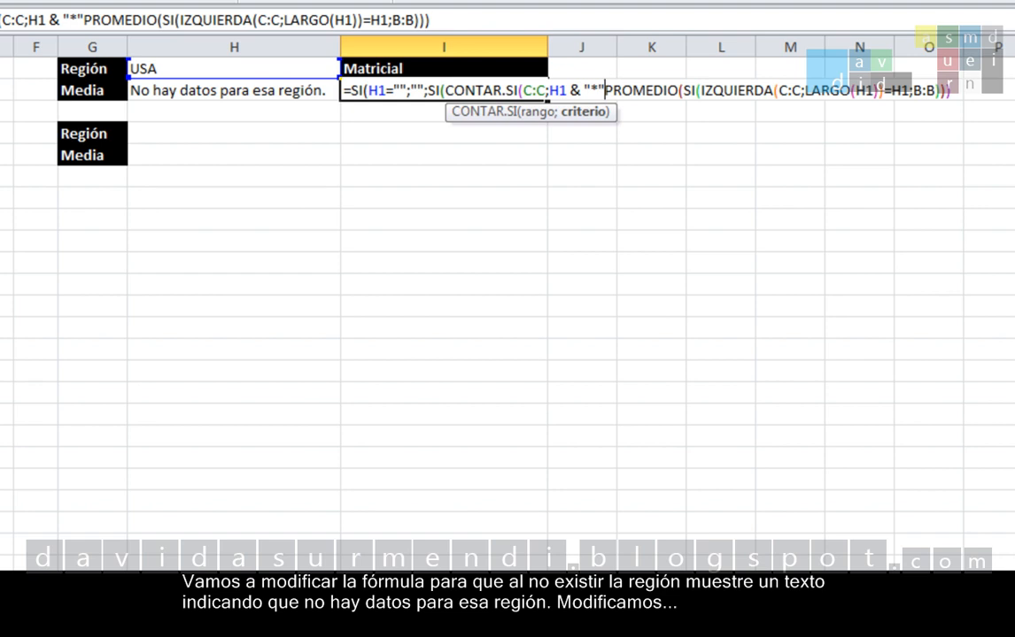
{"action": "type", "text": ")>="}
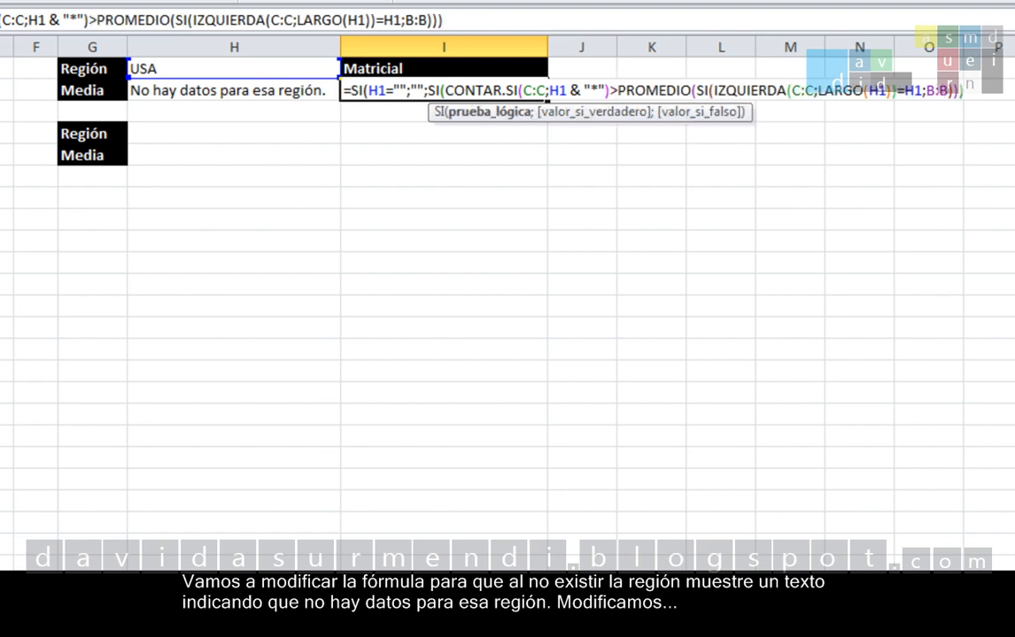
{"action": "type", "text": "1"}
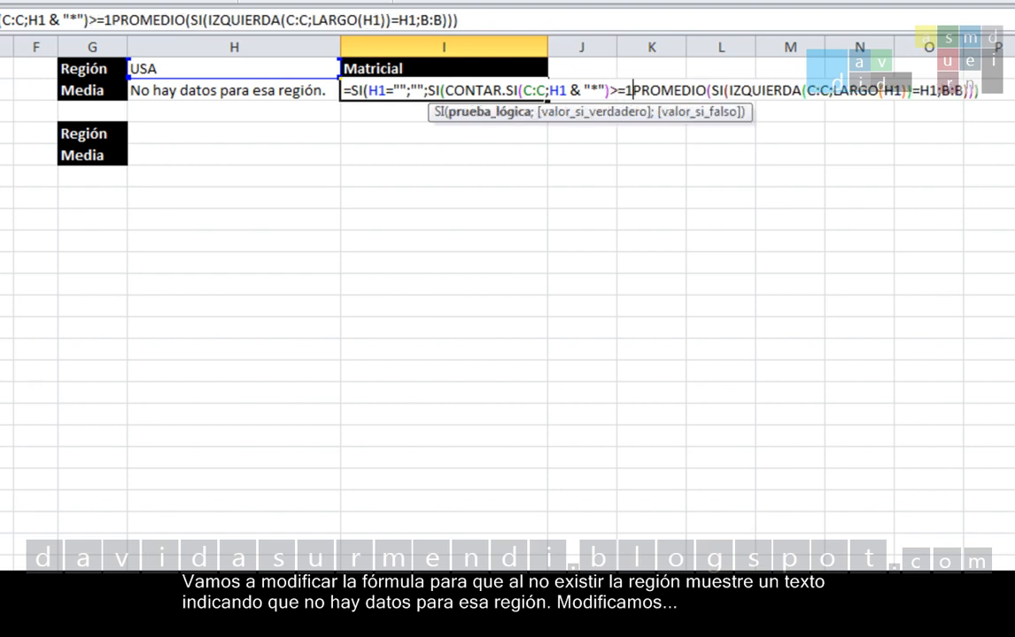
{"action": "type", "text": ";"}
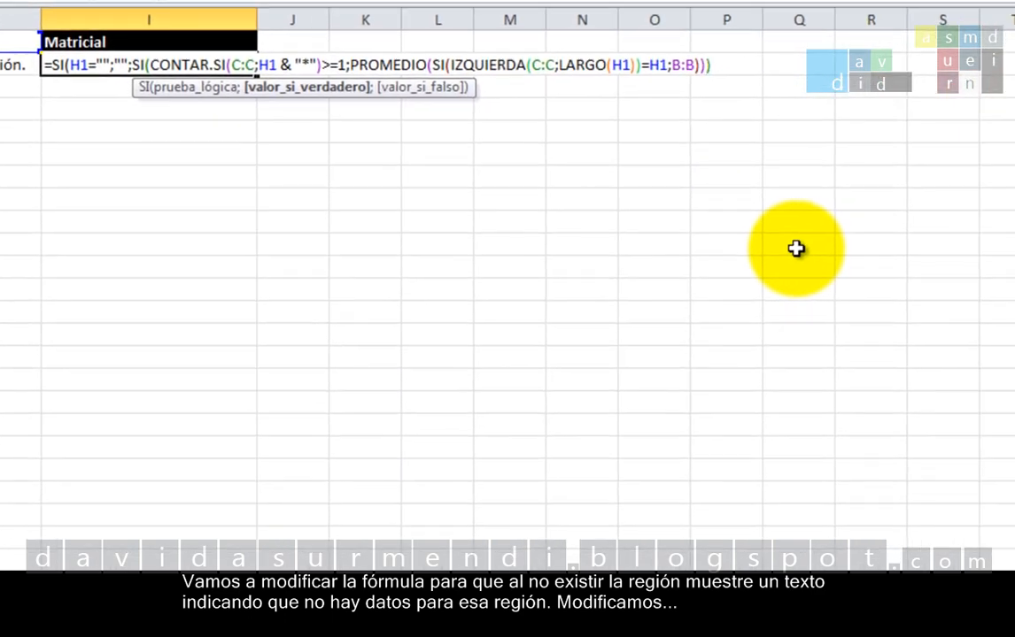
Add "No hay datos para esa región." as the nested SI's false value in I2, and enter it as an array formula
{"action": "key", "text": "Left"}
{"action": "type", "text": ";"}
{"action": "type", "text": "\"No hay"}
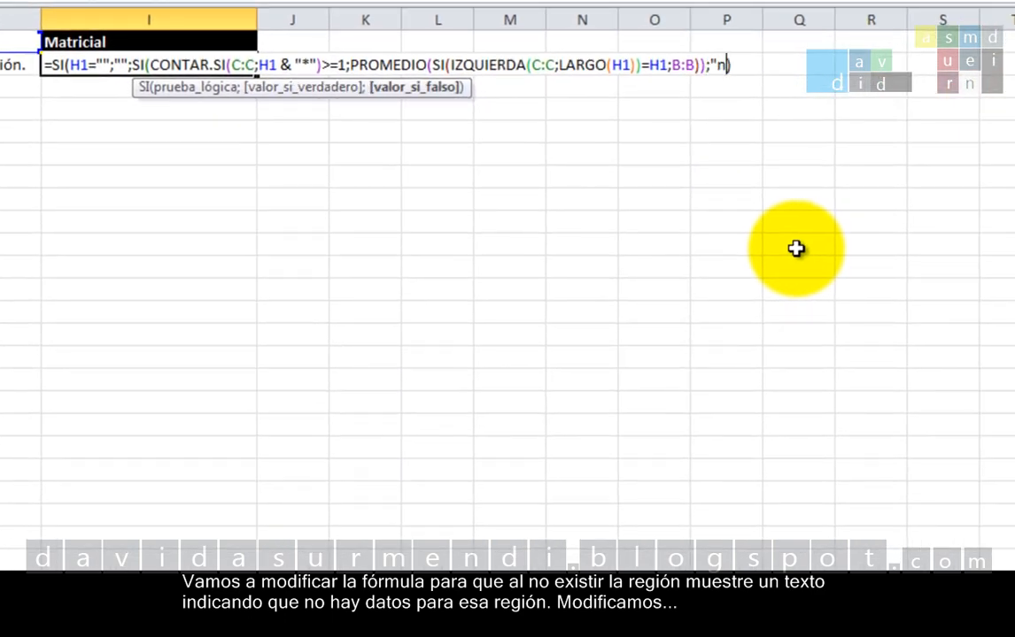
{"action": "type", "text": " datos para e"}
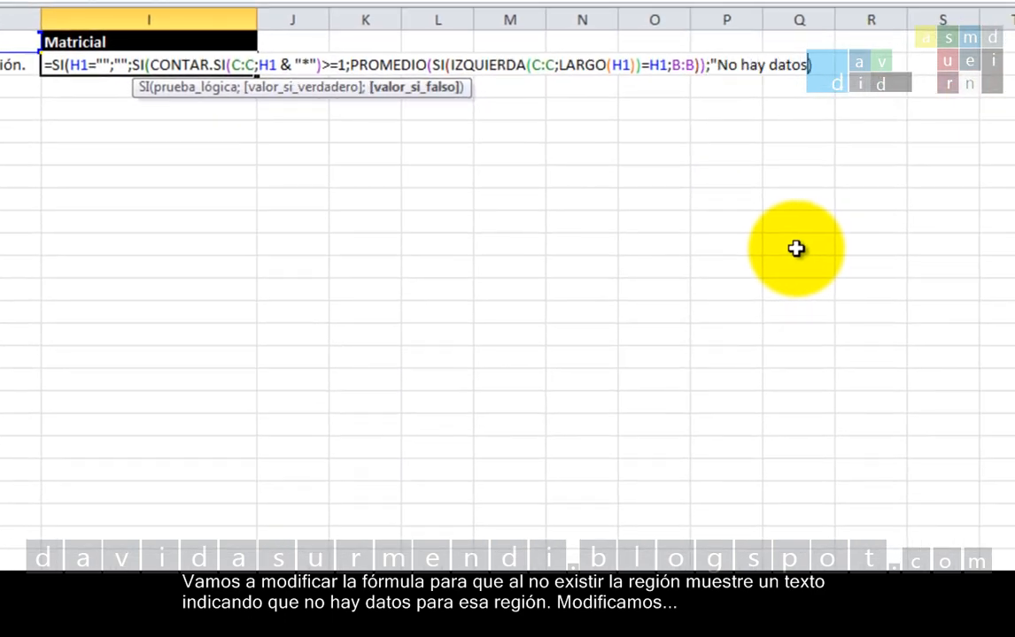
{"action": "type", "text": "sa región."}
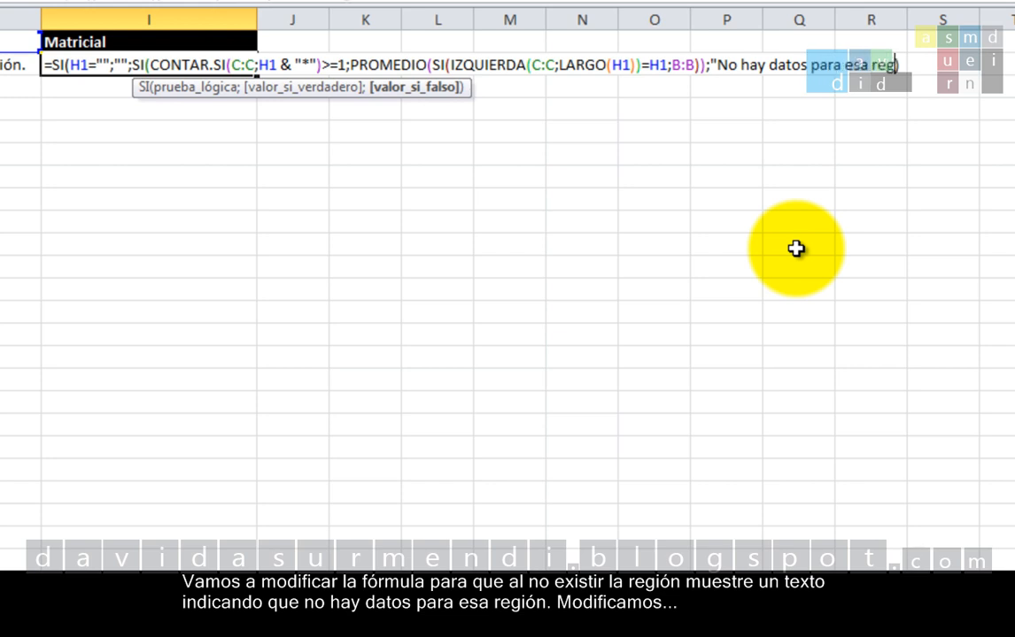
{"action": "type", "text": "\")"}
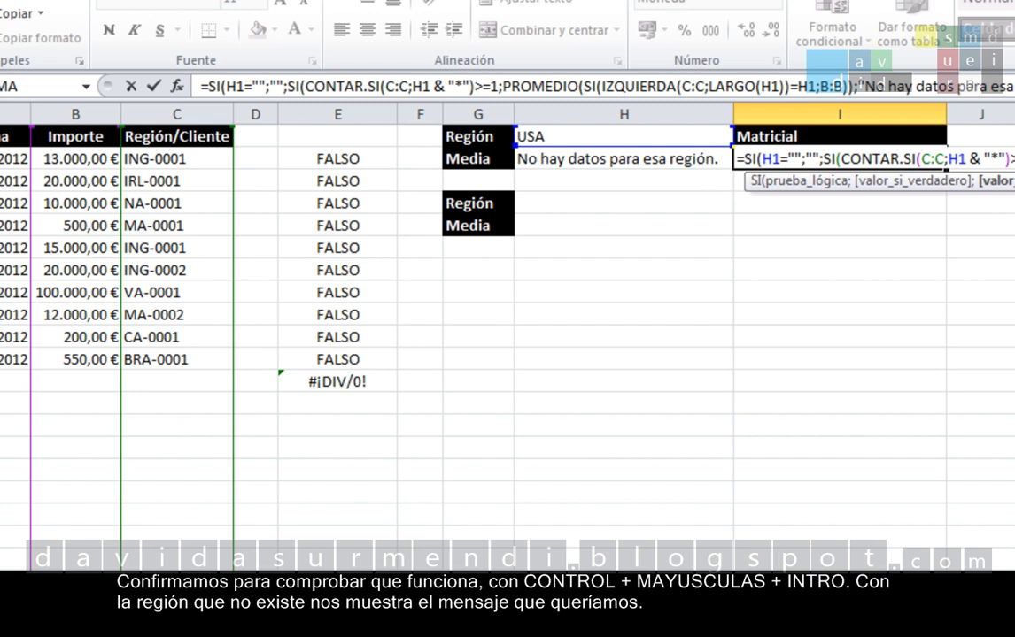
{"action": "key", "text": "ctrl+shift+Return"}
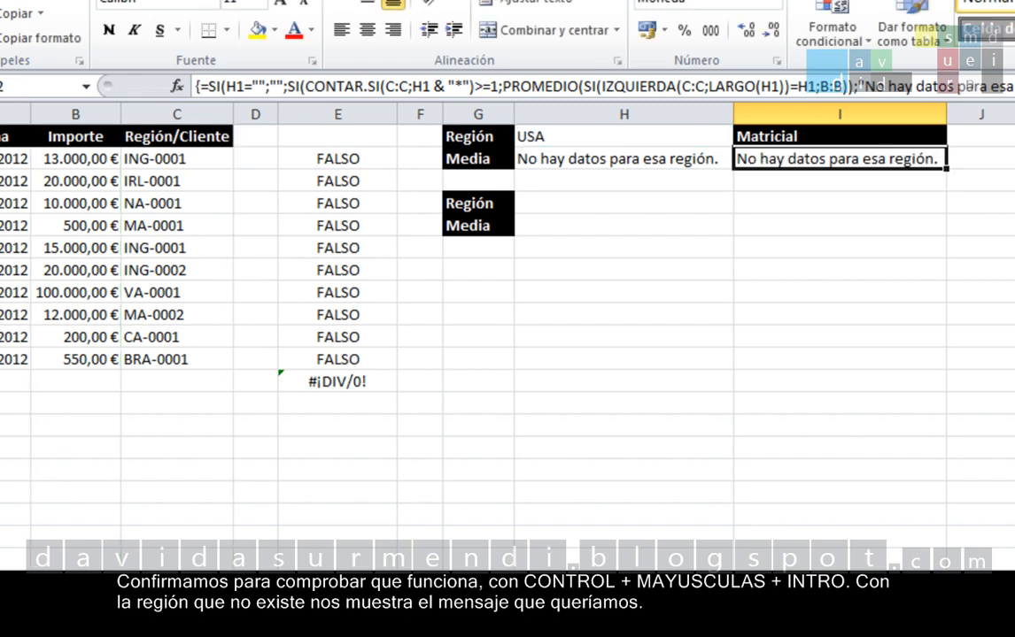
{"action": "key", "text": "Up"}
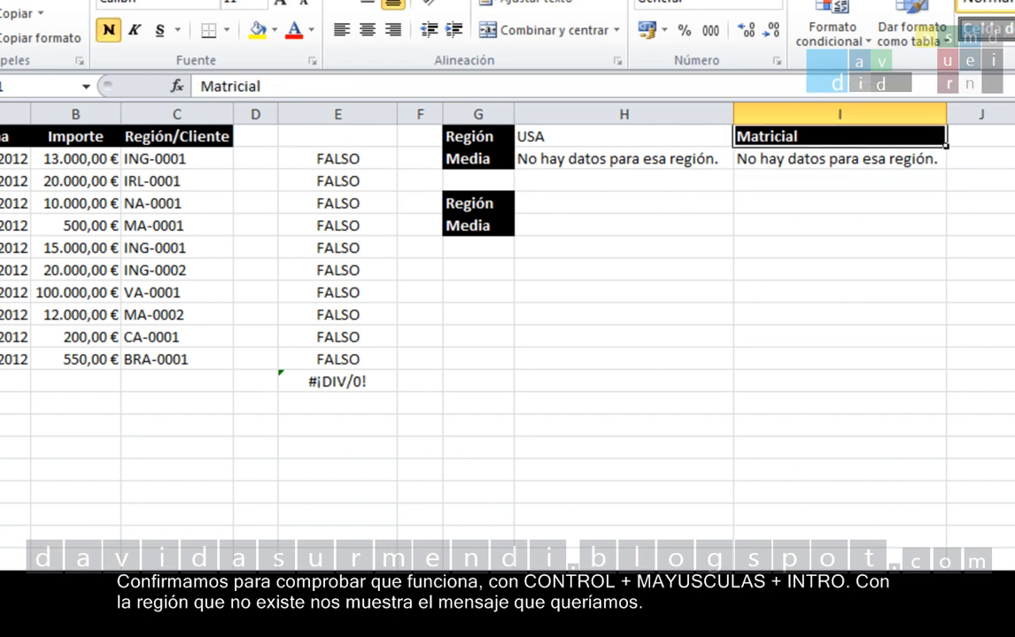
{"action": "key", "text": "Left"}
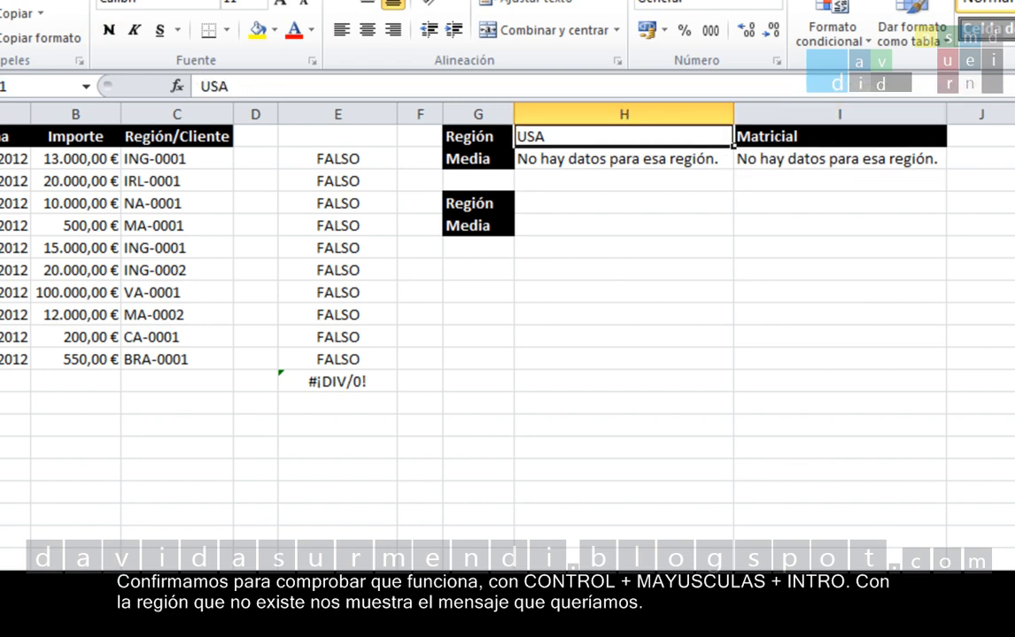
Clear the region in H1 to test an empty cell, and enter MA to test an existing region
{"action": "key", "text": "Delete"}
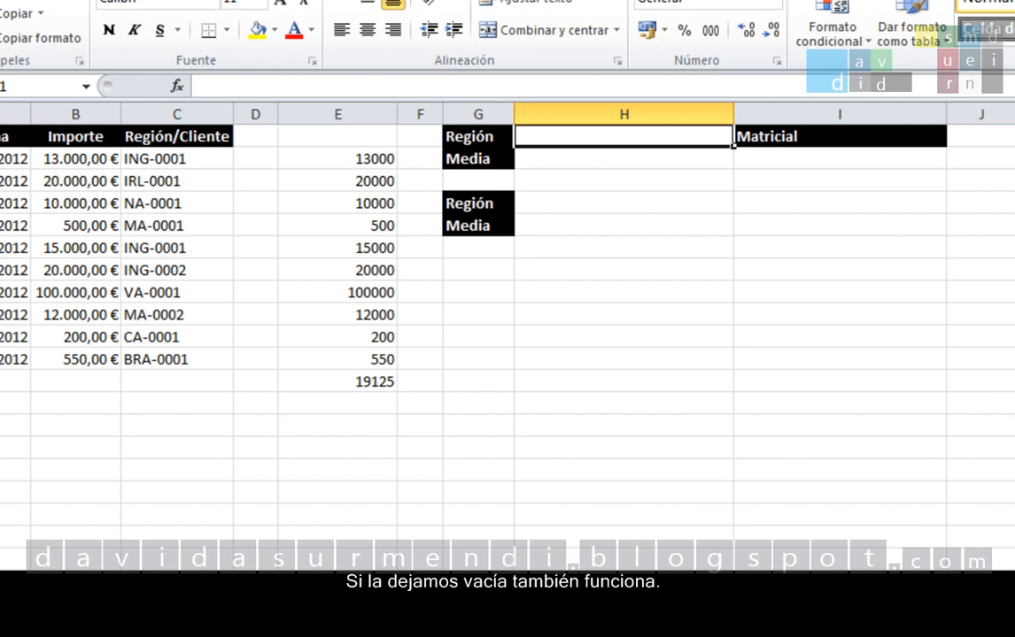
{"action": "type", "text": "ma"}
{"action": "key", "text": "BackSpace"}
{"action": "key", "text": "BackSpace"}
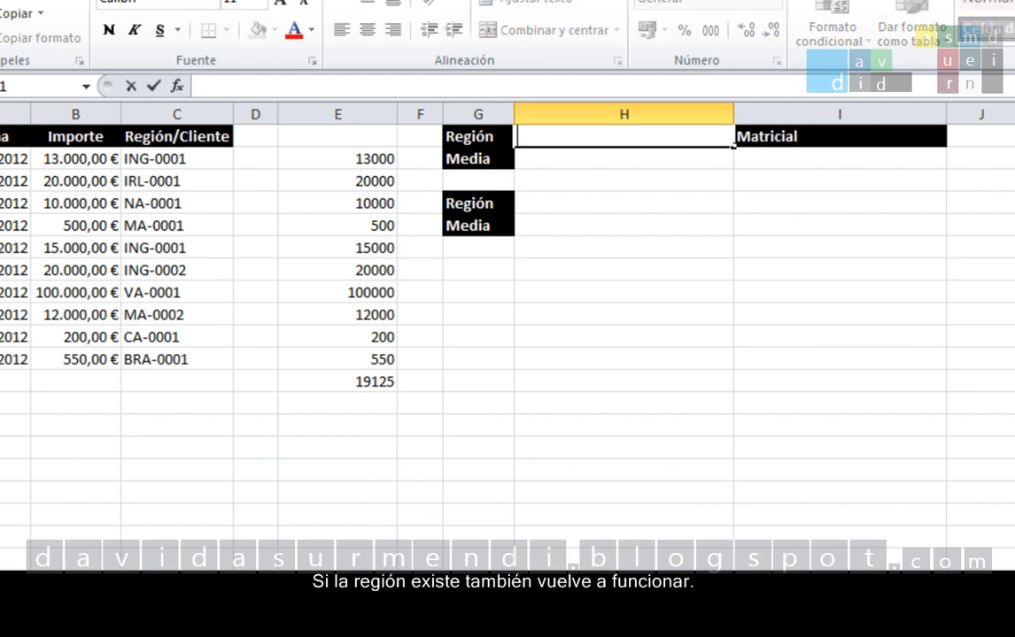
{"action": "type", "text": "MA"}
{"action": "key", "text": "Return"}
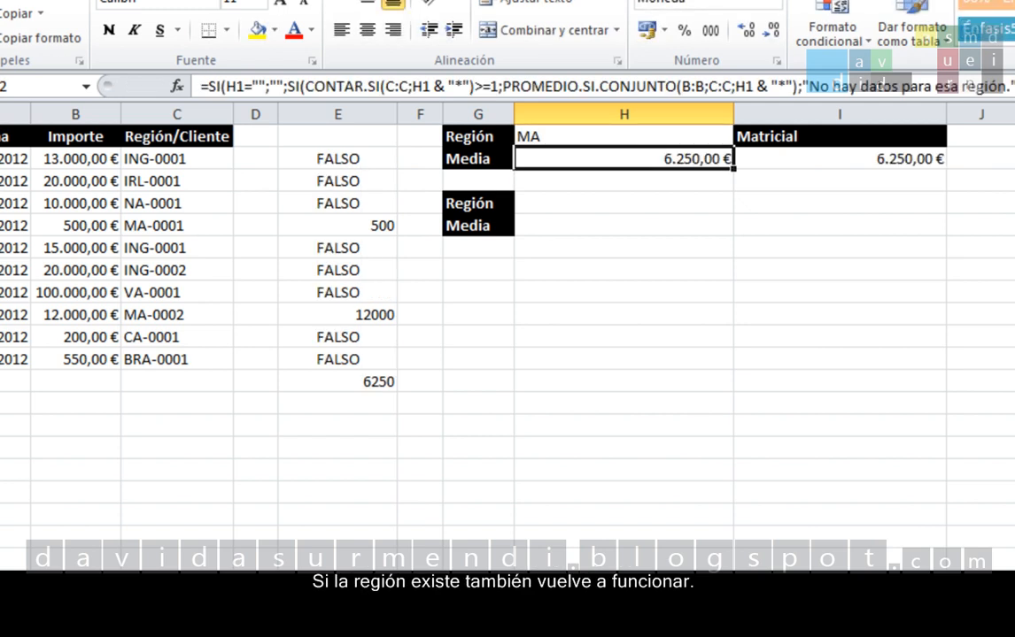
Enter USA as the region in H1 to test the average formulas with a region without data
{"action": "key", "text": "Up"}
{"action": "type", "text": "USA"}
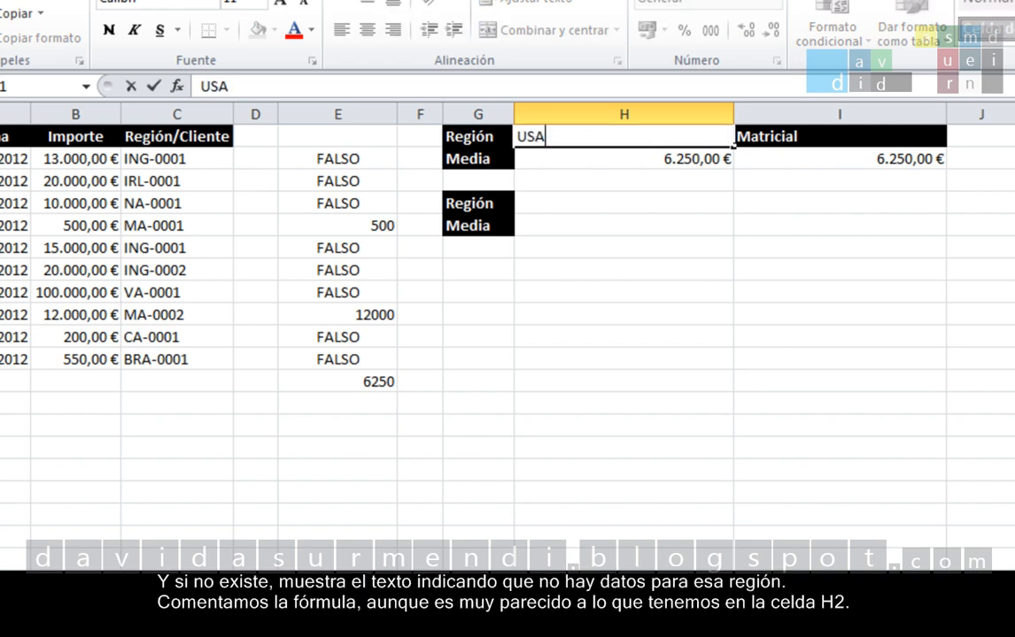
{"action": "key", "text": "Return"}
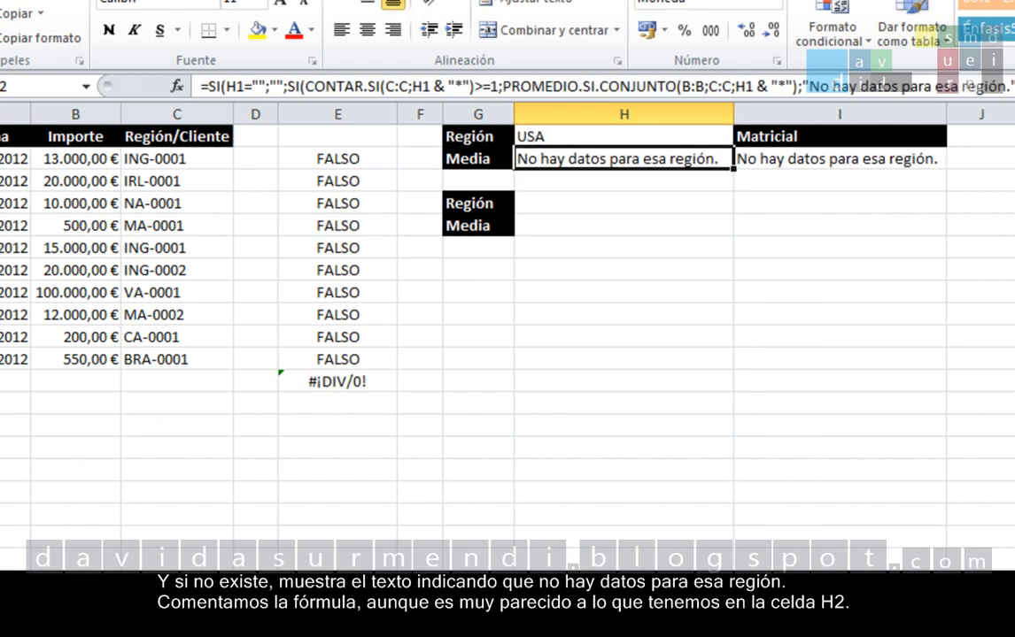
Review the complete average formula in I2 and re-enter it as an array formula
{"action": "key", "text": "Right"}
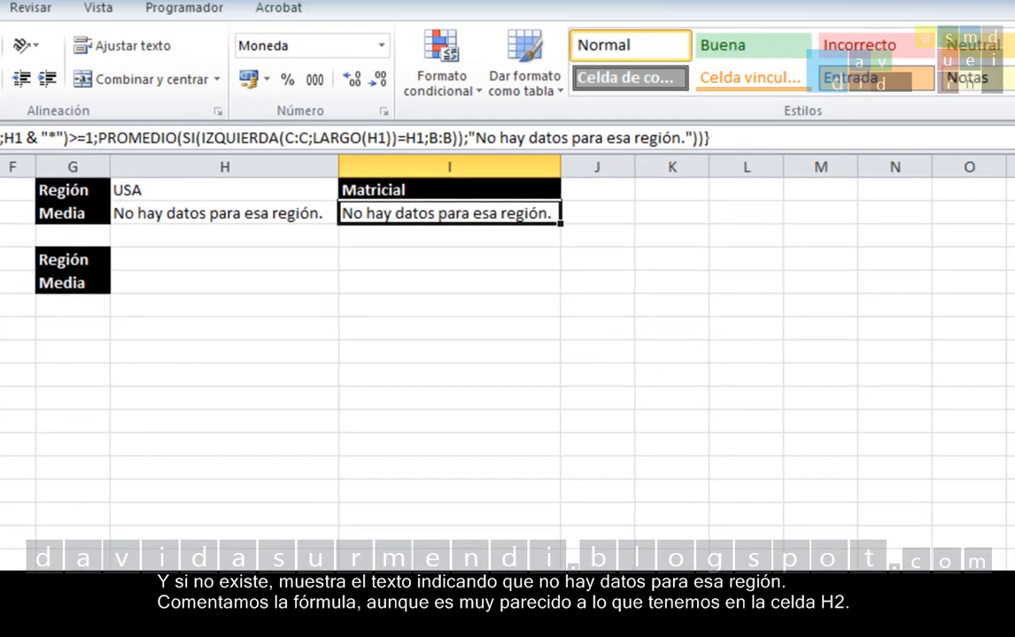
{"action": "key", "text": "F2"}
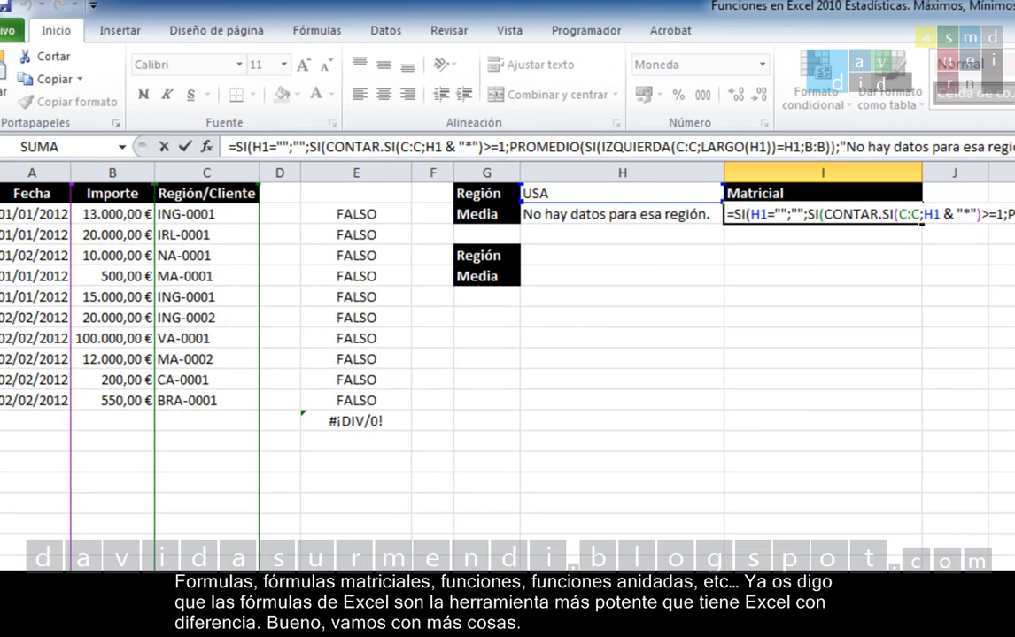
{"action": "key", "text": "ctrl+shift+Return"}
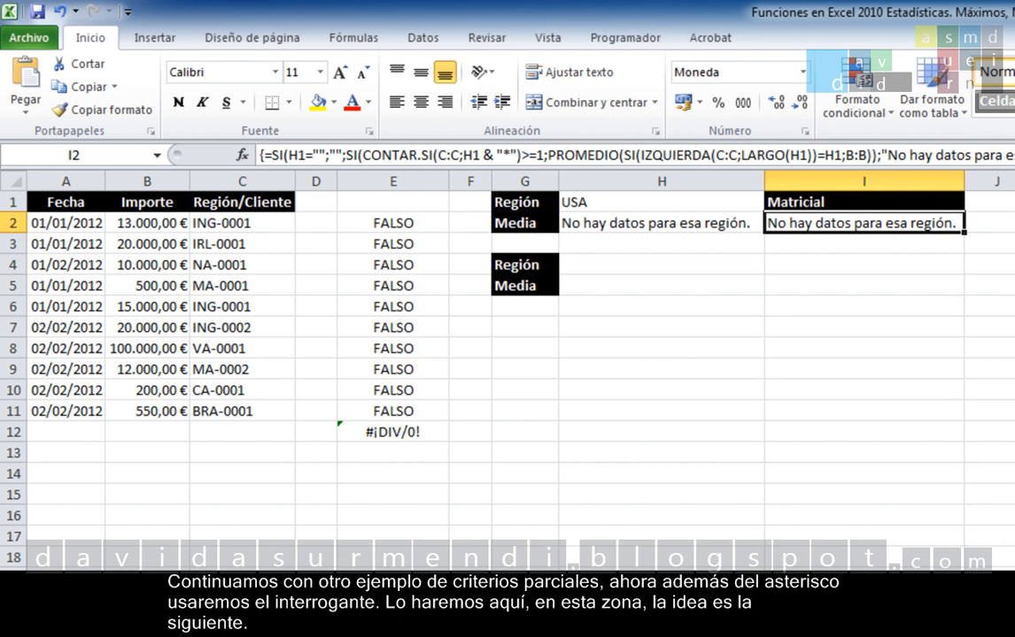
{"action": "left_click", "coordinate": [657, 263]}
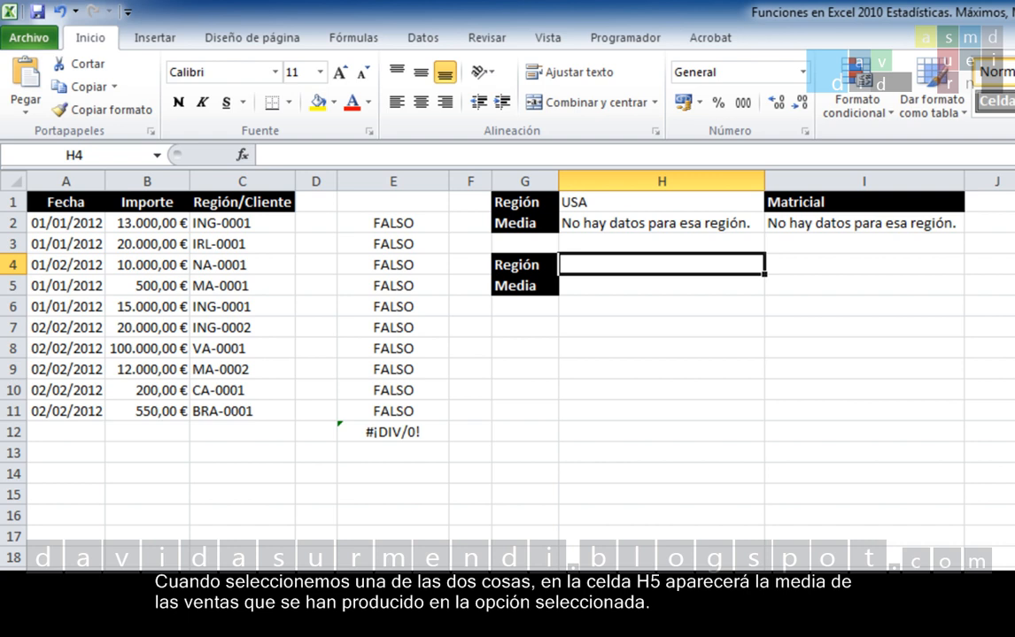
{"action": "type", "text": "nACI"}
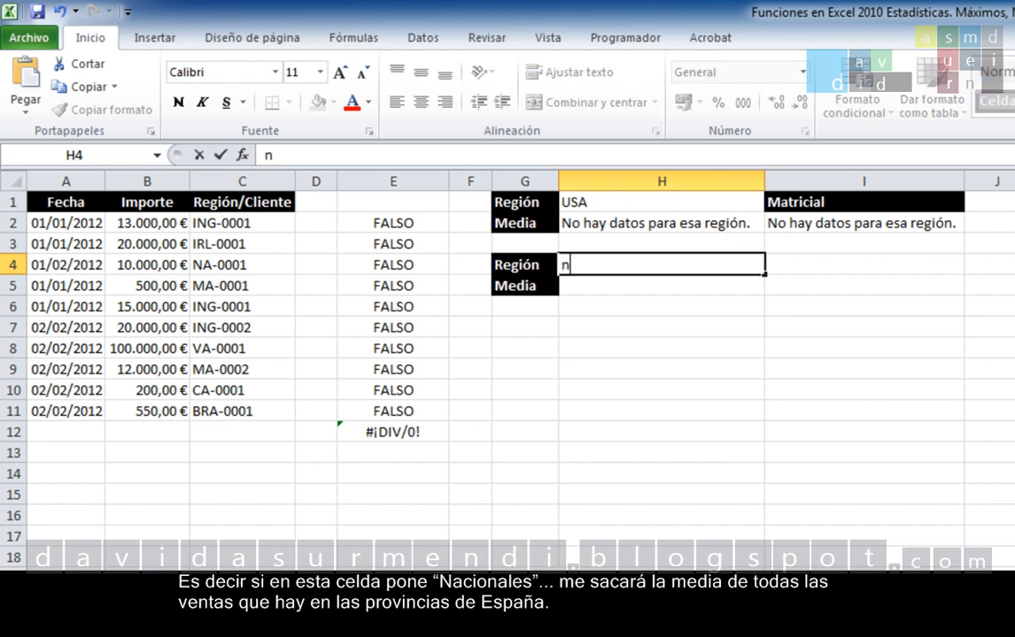
{"action": "key", "text": "BackSpace"}
{"action": "key", "text": "BackSpace"}
{"action": "key", "text": "BackSpace"}
{"action": "key", "text": "BackSpace"}
{"action": "type", "text": "Nacionales"}
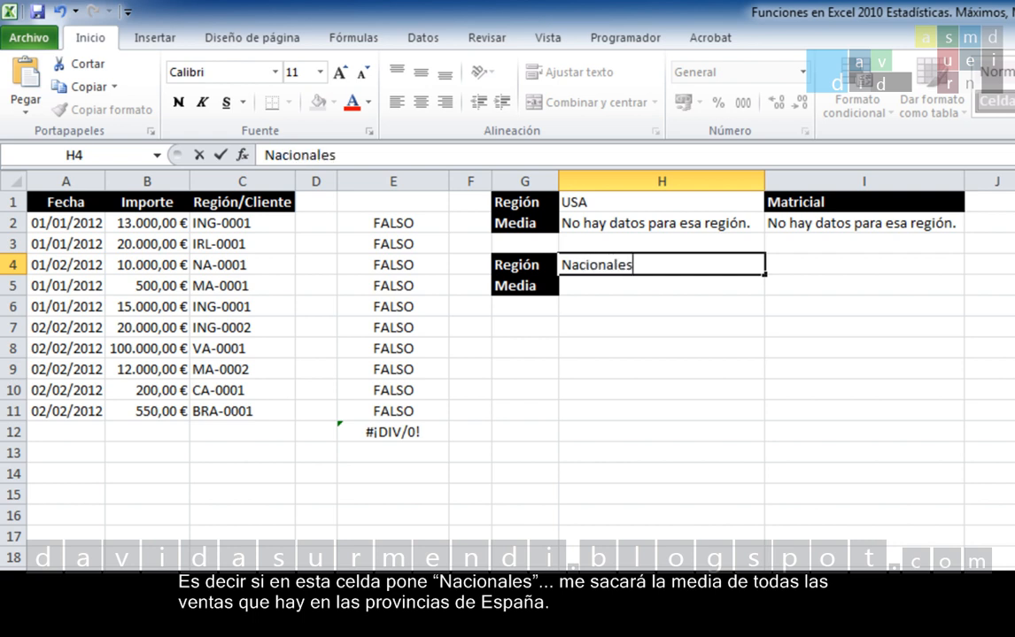
{"action": "key", "text": "BackSpace"}
{"action": "key", "text": "BackSpace"}
{"action": "key", "text": "BackSpace"}
{"action": "key", "text": "BackSpace"}
{"action": "key", "text": "BackSpace"}
{"action": "key", "text": "BackSpace"}
{"action": "key", "text": "BackSpace"}
{"action": "key", "text": "BackSpace"}
{"action": "key", "text": "BackSpace"}
{"action": "key", "text": "BackSpace"}
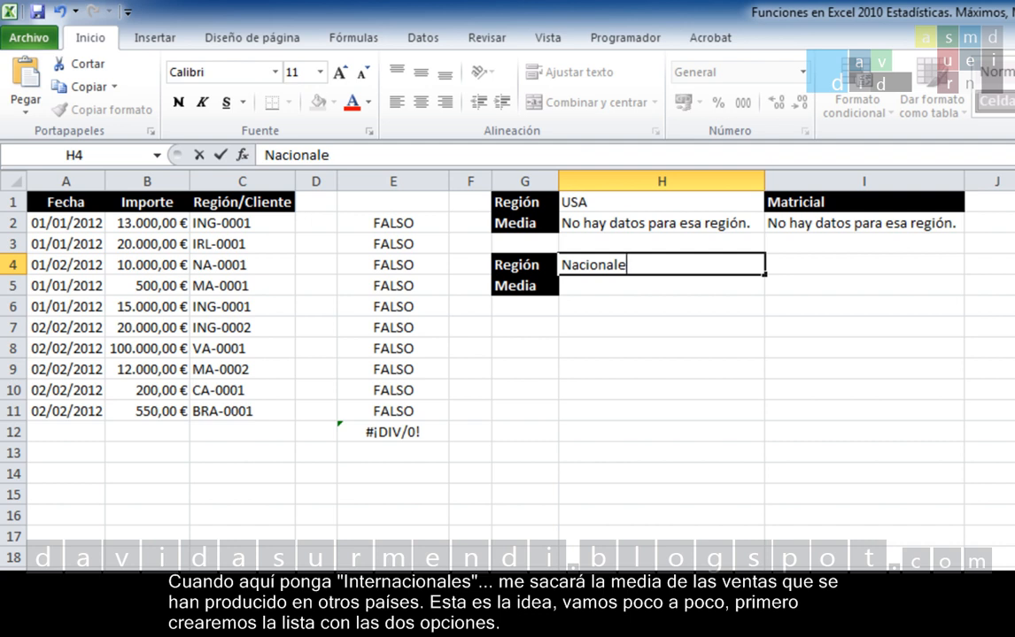
{"action": "type", "text": "Internacionales"}
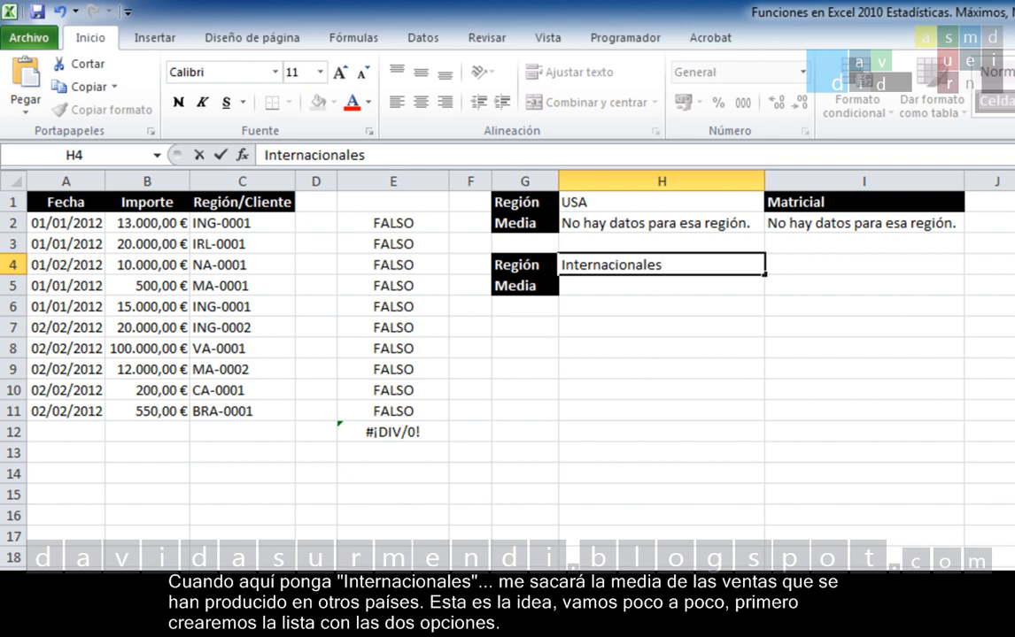
{"action": "key", "text": "Escape"}
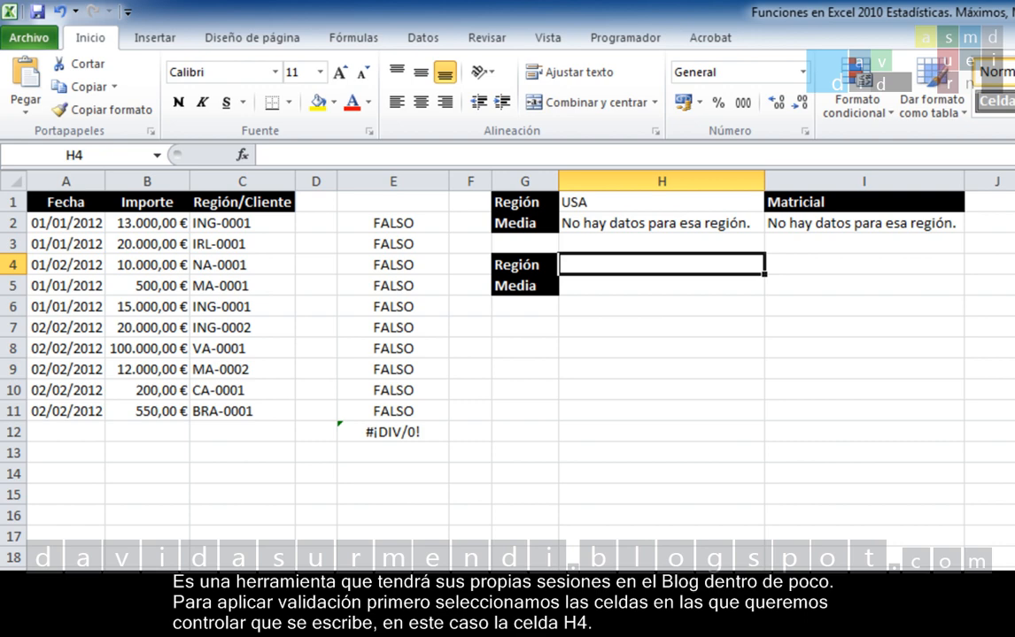
Apply data validation to H4 that allows a list with the source Nacionales;Internacionales
{"action": "left_click", "coordinate": [410, 40]}
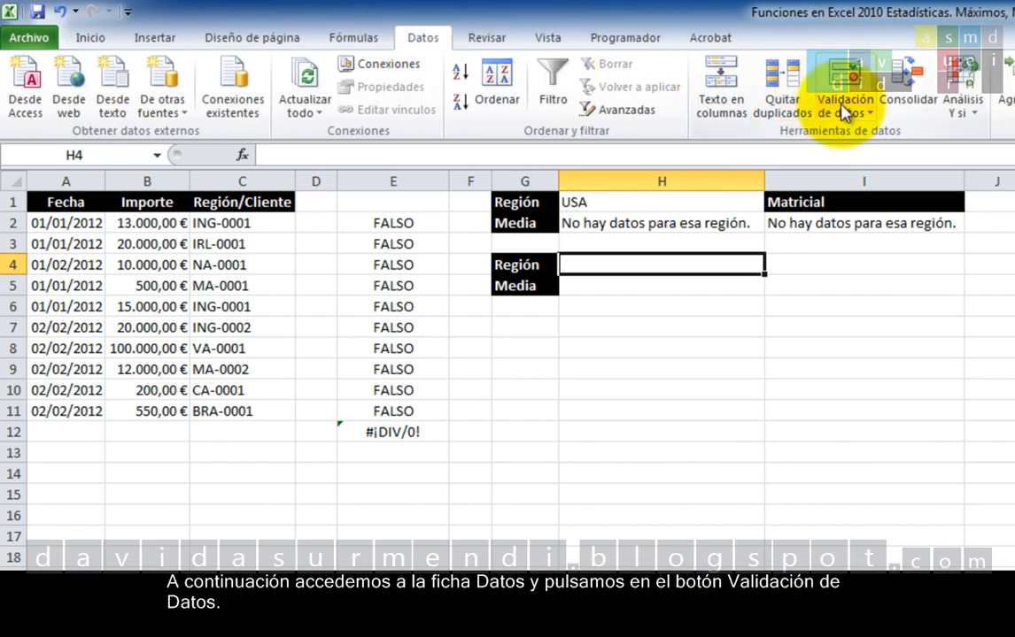
{"action": "left_click", "coordinate": [860, 87]}
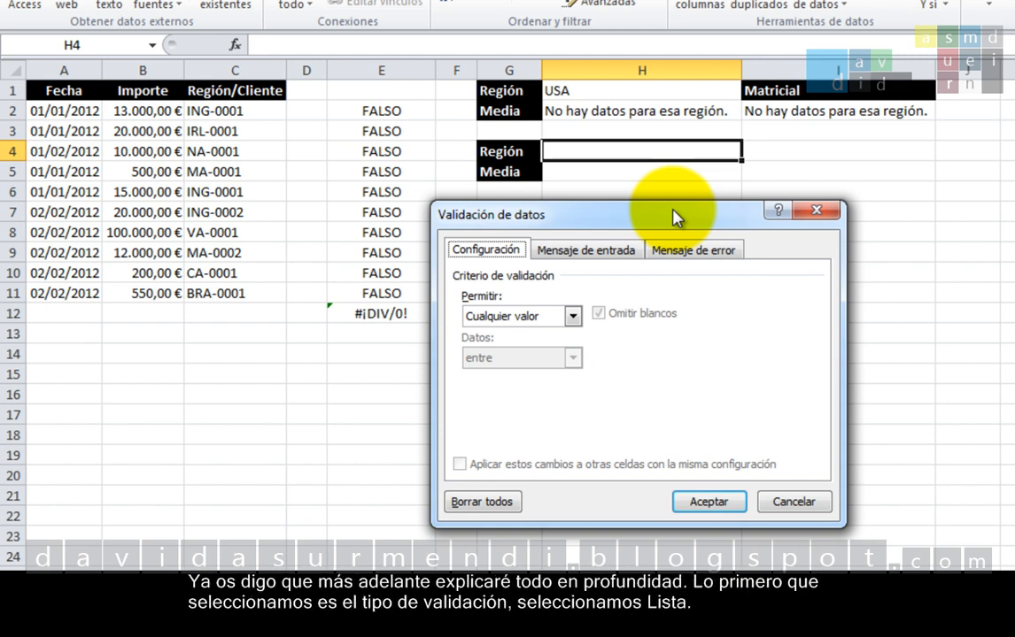
{"action": "left_click", "coordinate": [573, 316]}
{"action": "left_click", "coordinate": [548, 379]}
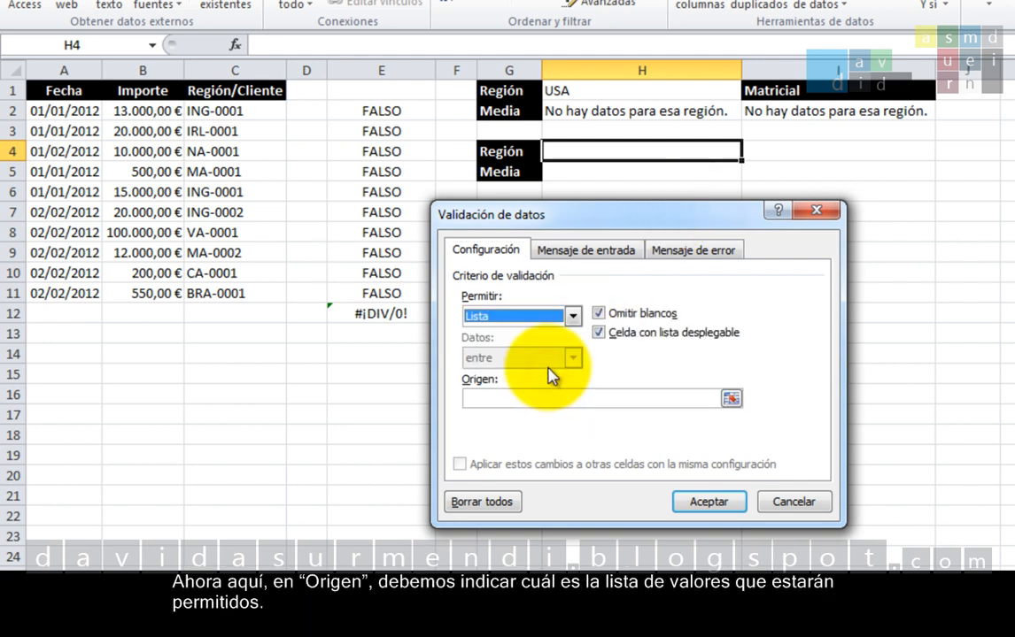
{"action": "left_click", "coordinate": [549, 402]}
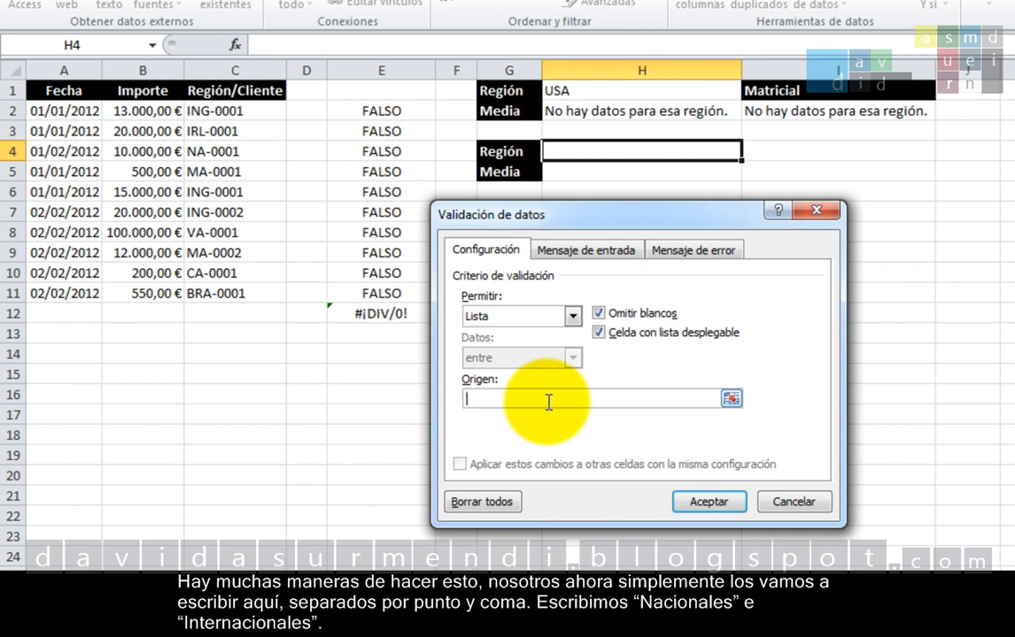
{"action": "type", "text": "Nacionales;I"}
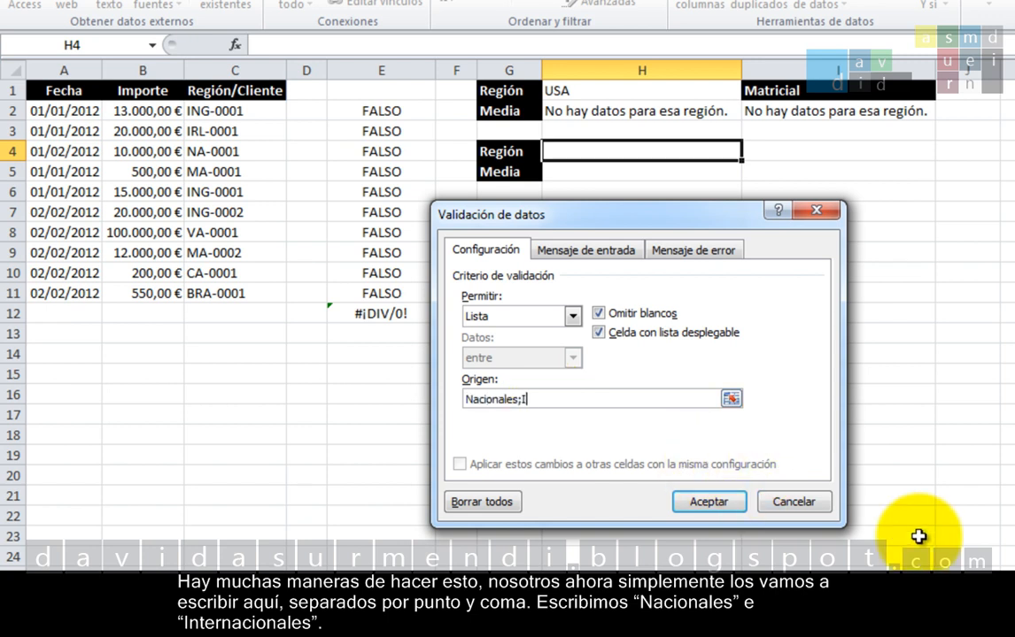
{"action": "type", "text": "nternacionales"}
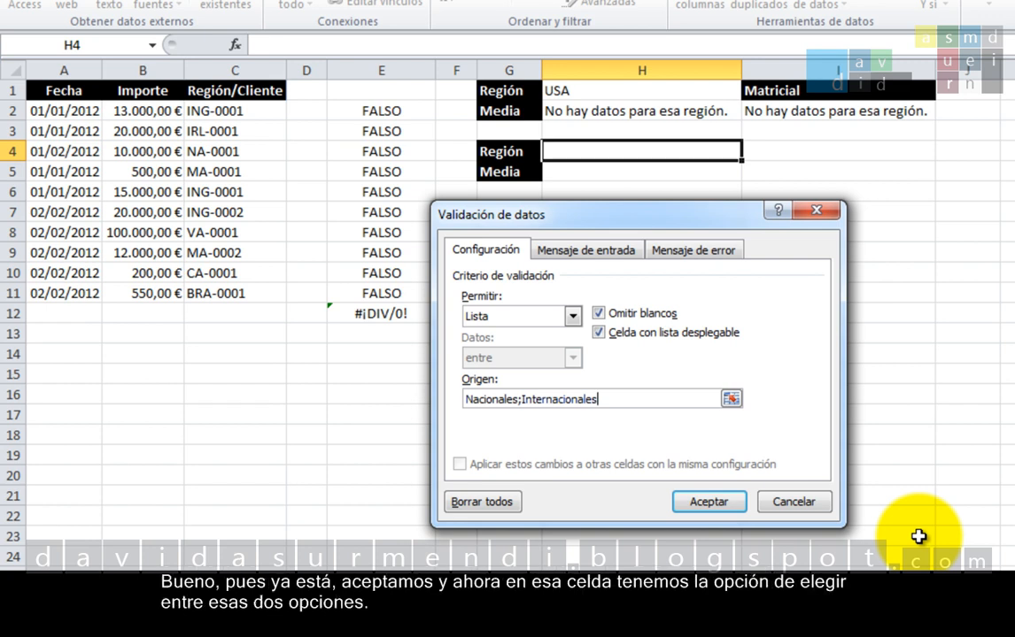
{"action": "left_click", "coordinate": [715, 502]}
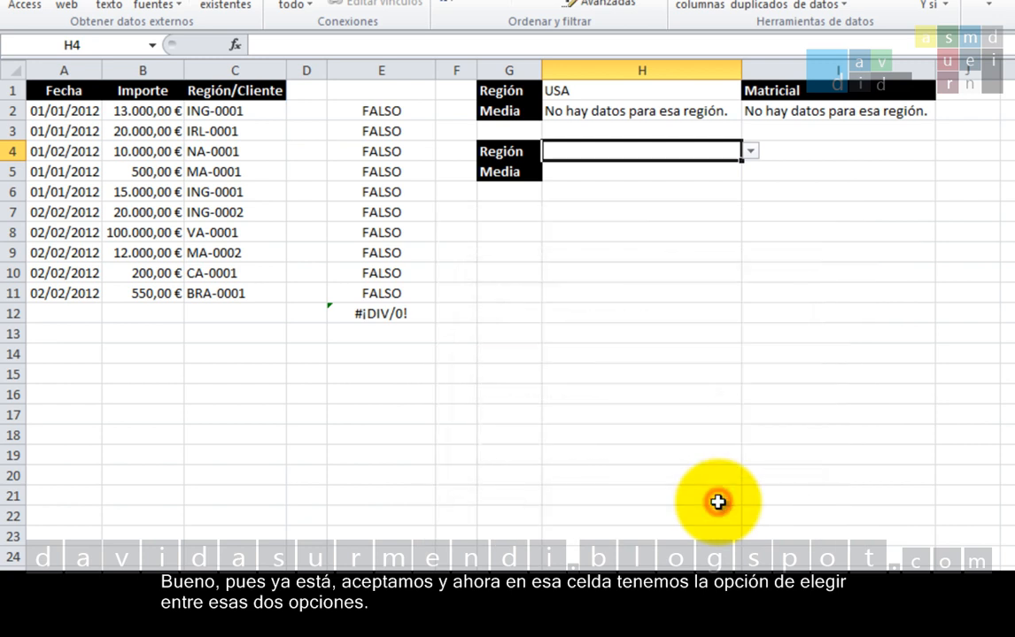
Try to enter NA in H4 to test the list validation, and cancel the entry
{"action": "left_click", "coordinate": [751, 153]}
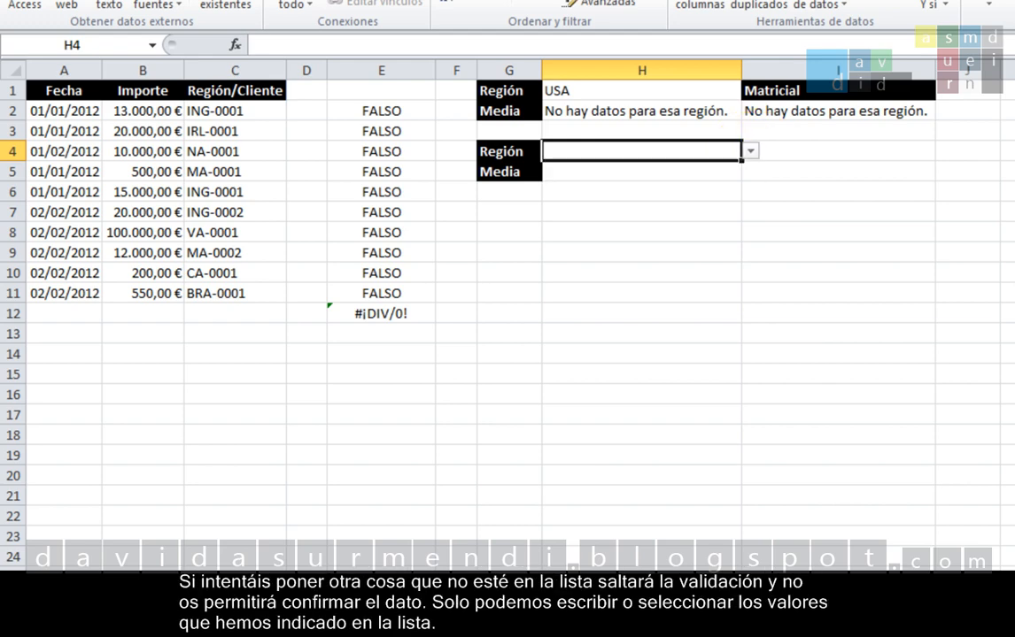
{"action": "type", "text": "NA"}
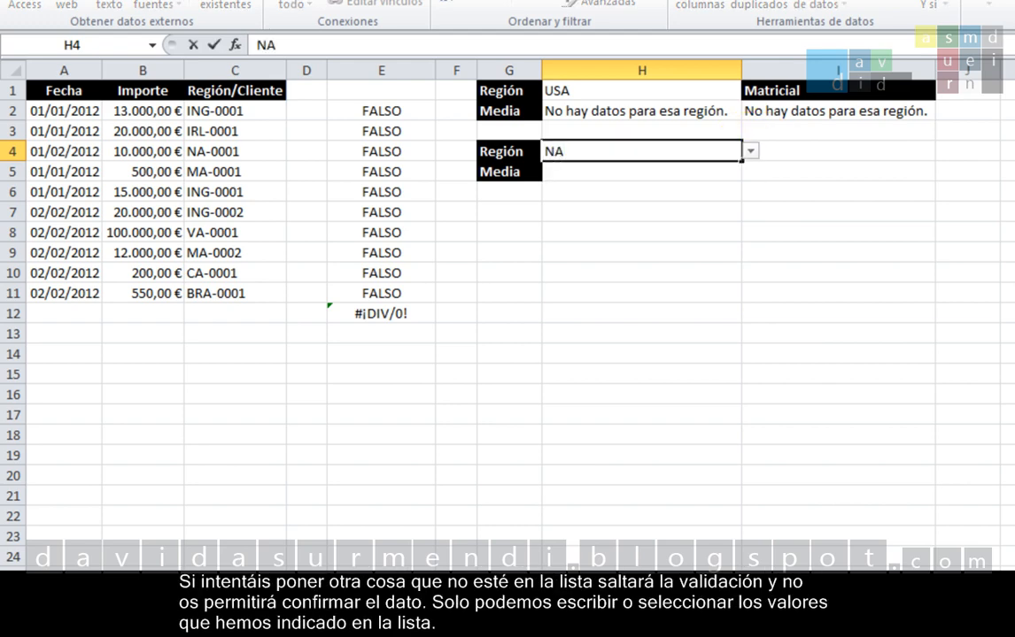
{"action": "key", "text": "Return"}
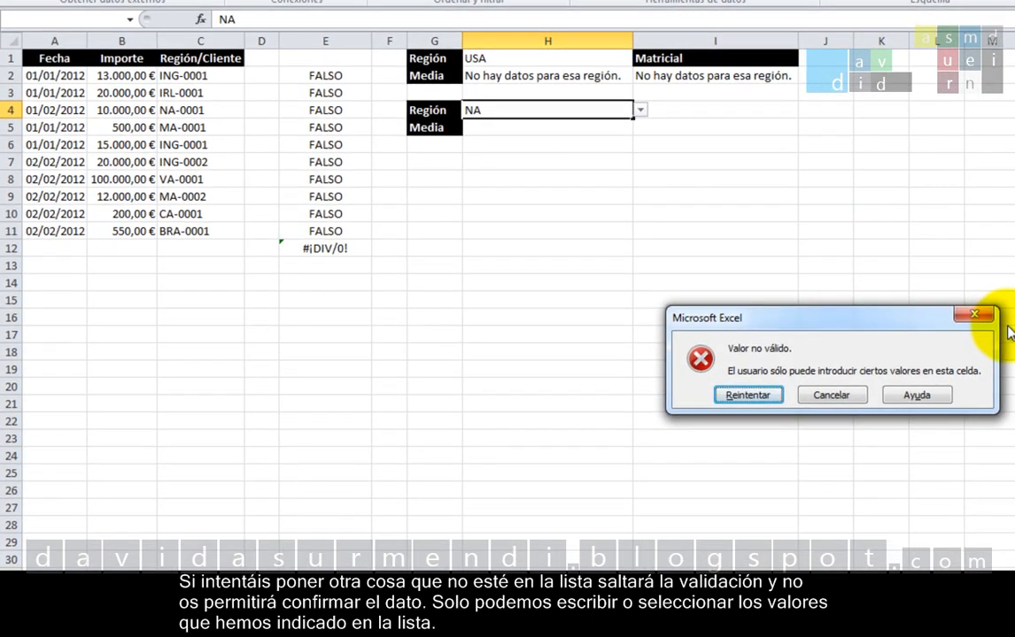
{"action": "left_click", "coordinate": [803, 395]}
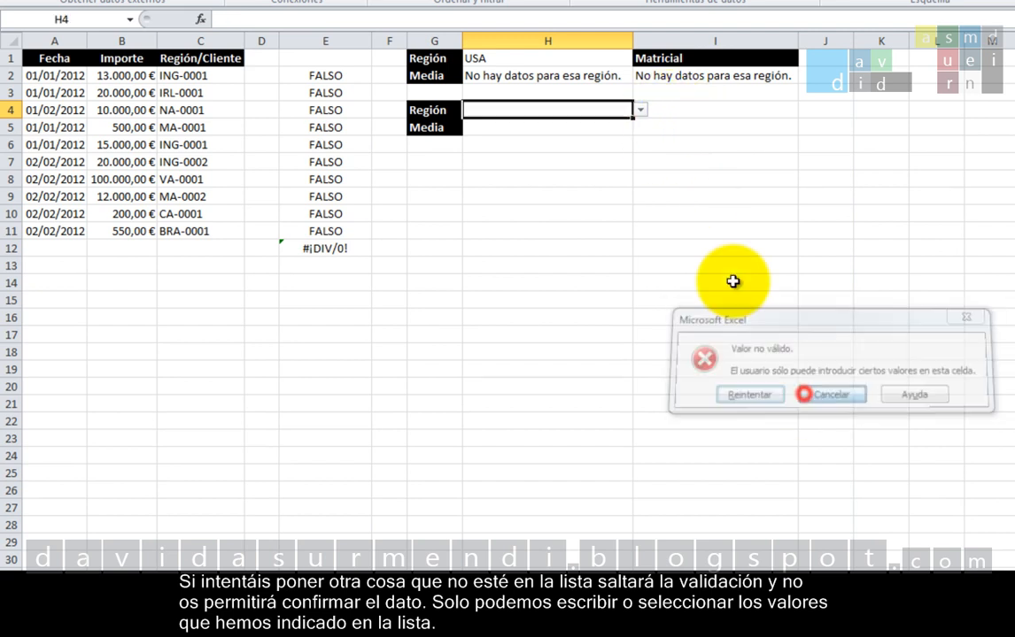
Choose Nacionales from the validation list as the region in H4
{"action": "left_click", "coordinate": [642, 110]}
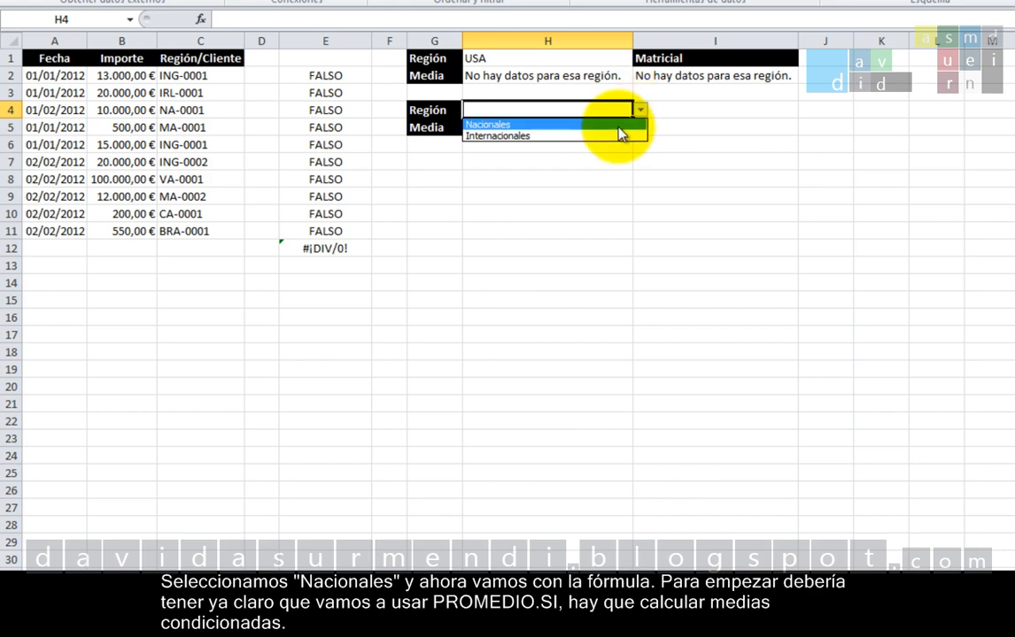
{"action": "left_click", "coordinate": [622, 127]}
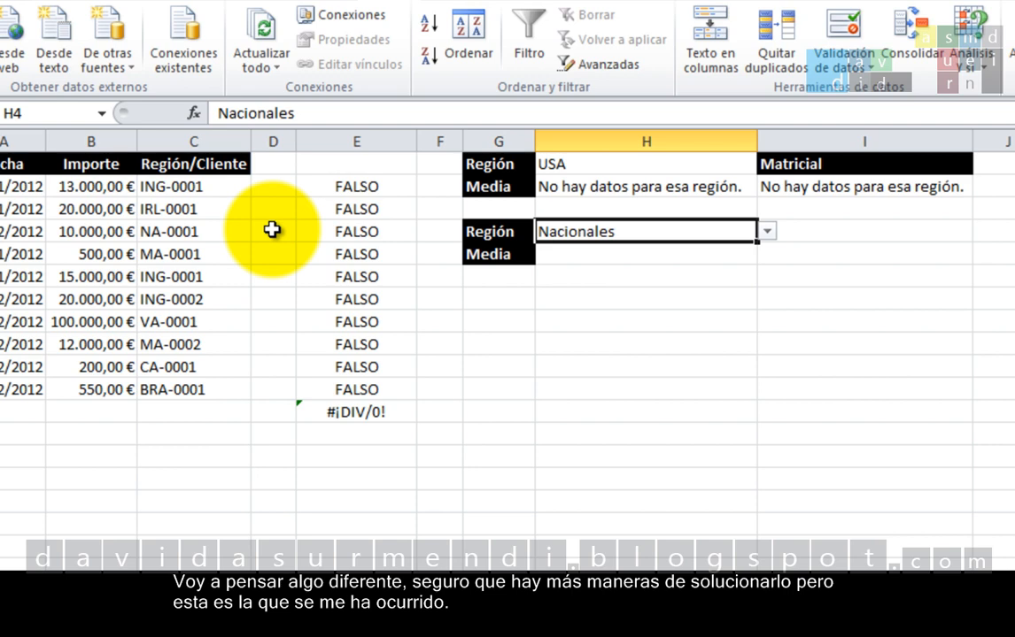
{"action": "key", "text": "Return"}
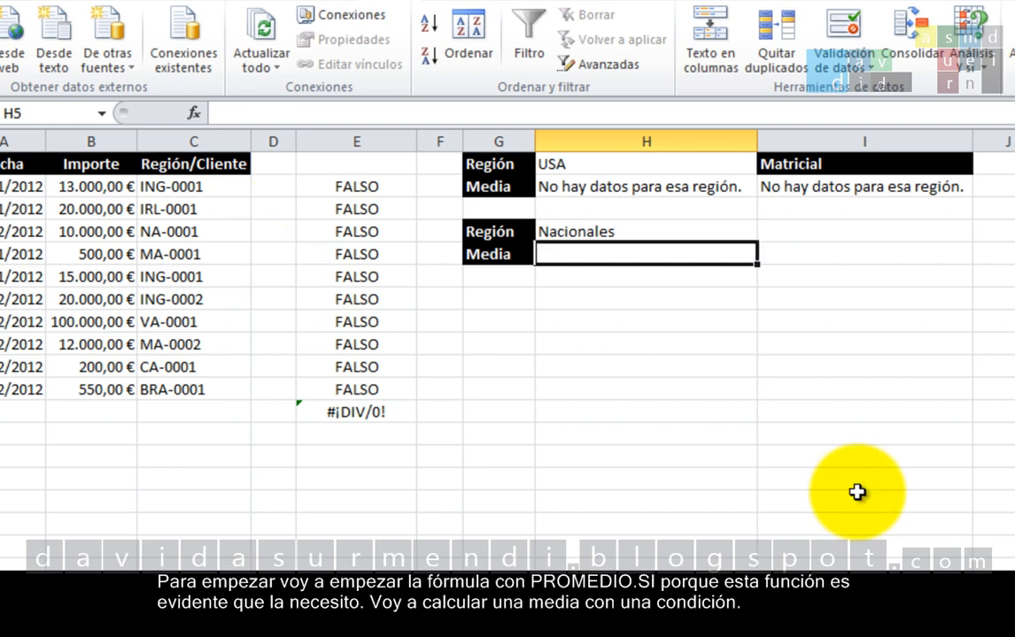
Start a PROMEDIO.SI formula in H5 with column C (C:C) as its criteria range
{"action": "type", "text": "=POR"}
{"action": "key", "text": "BackSpace"}
{"action": "key", "text": "BackSpace"}
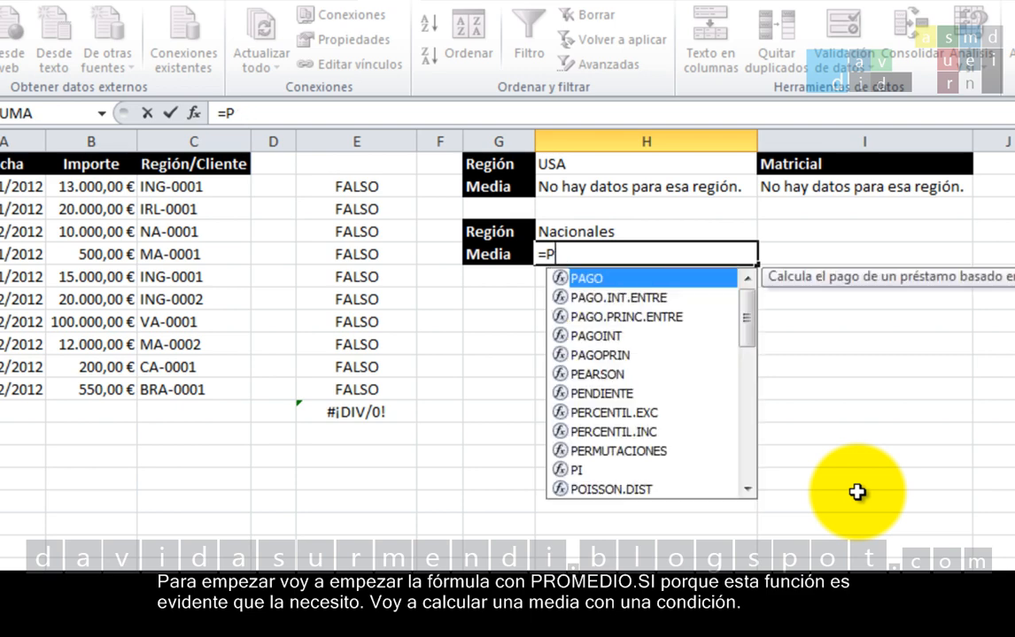
{"action": "type", "text": "ROMEDO"}
{"action": "key", "text": "BackSpace"}
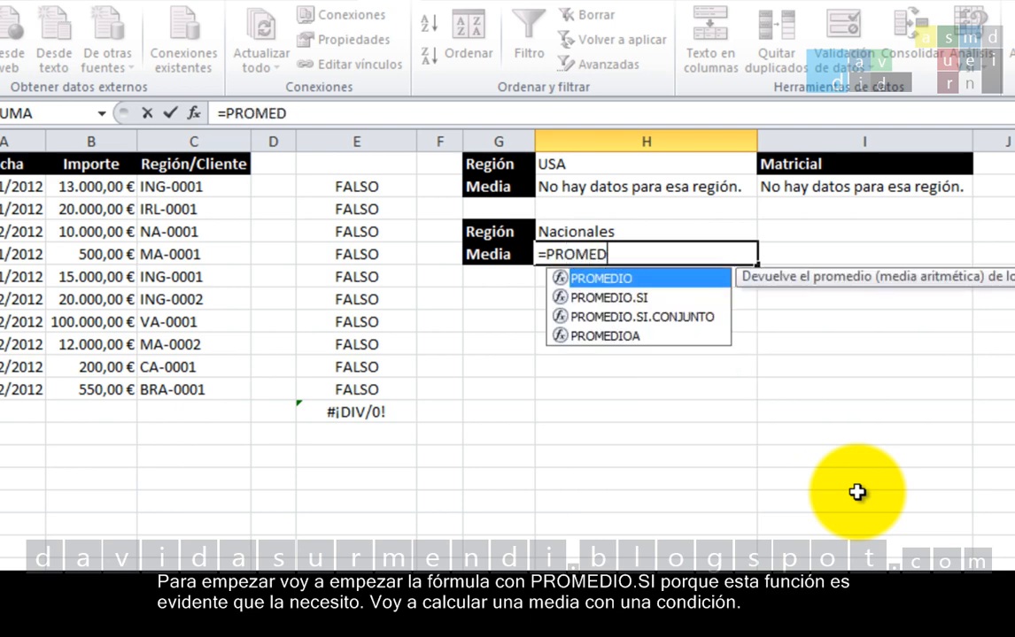
{"action": "type", "text": "IO."}
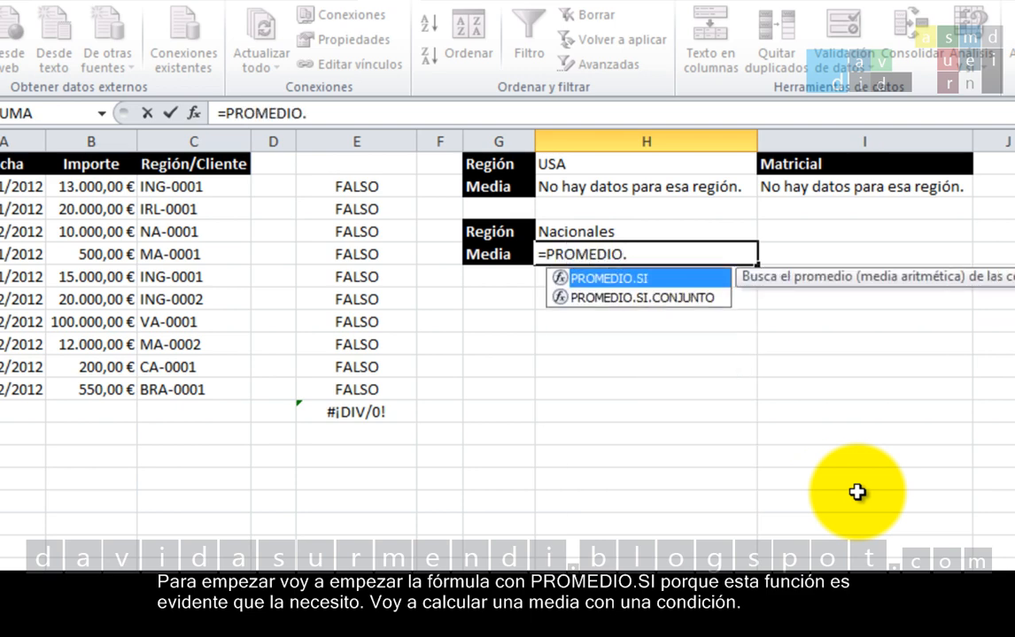
{"action": "type", "text": "SI("}
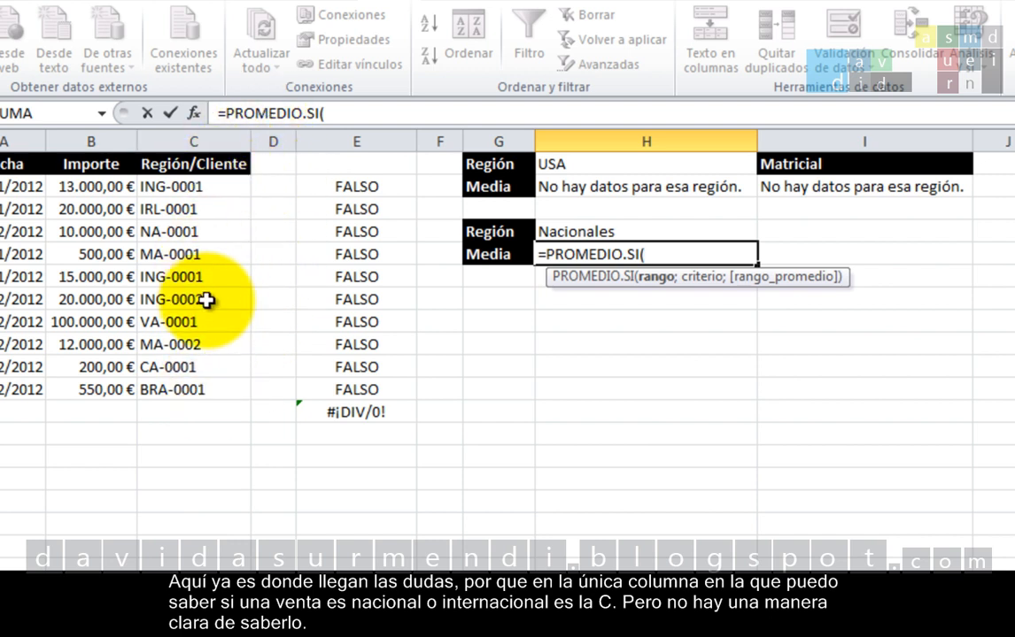
{"action": "left_click", "coordinate": [183, 142]}
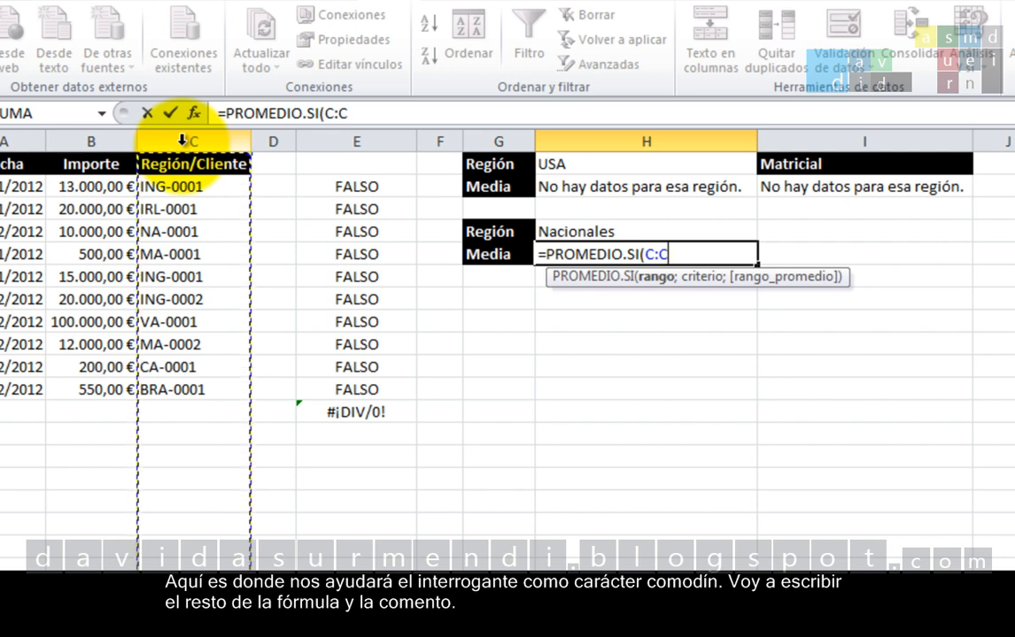
Nest an SI function as the criterion of the H5 formula, with the logical test H4="Nacionales"
{"action": "type", "text": ";SI("}
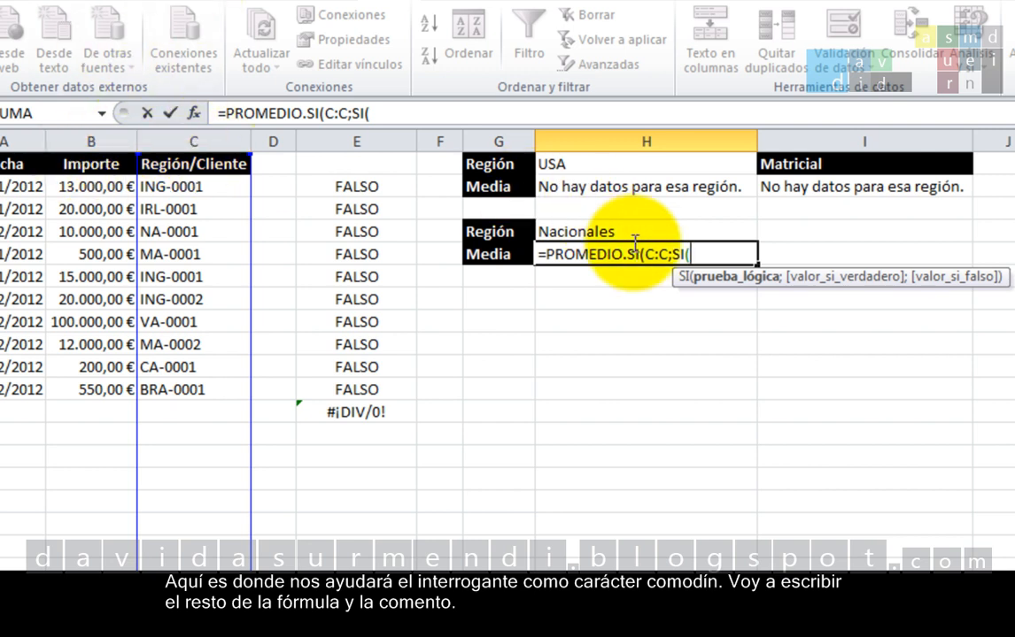
{"action": "left_click", "coordinate": [680, 225]}
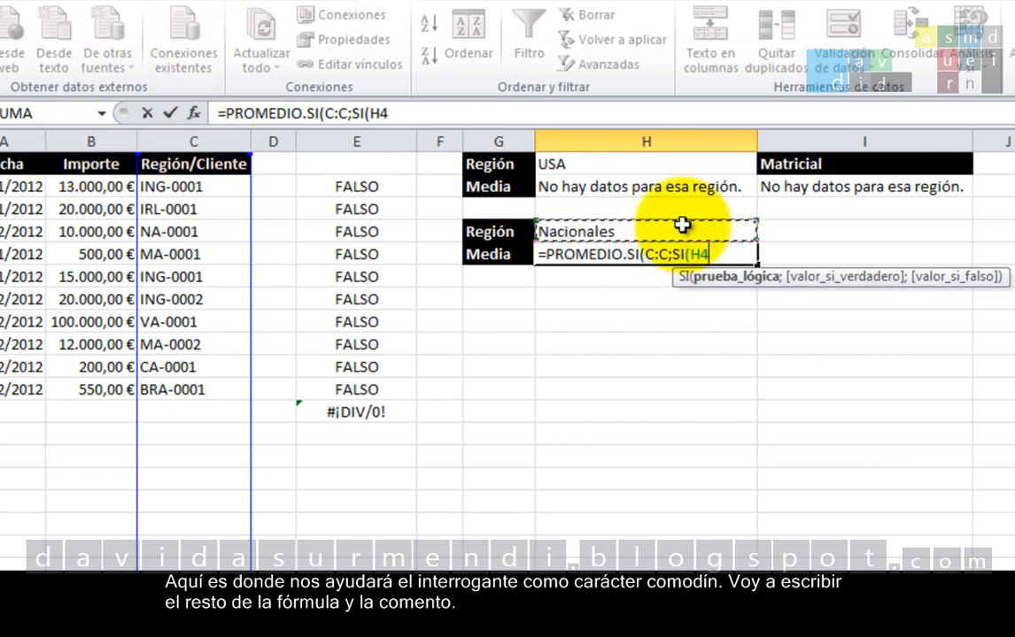
{"action": "type", "text": "=\"NA"}
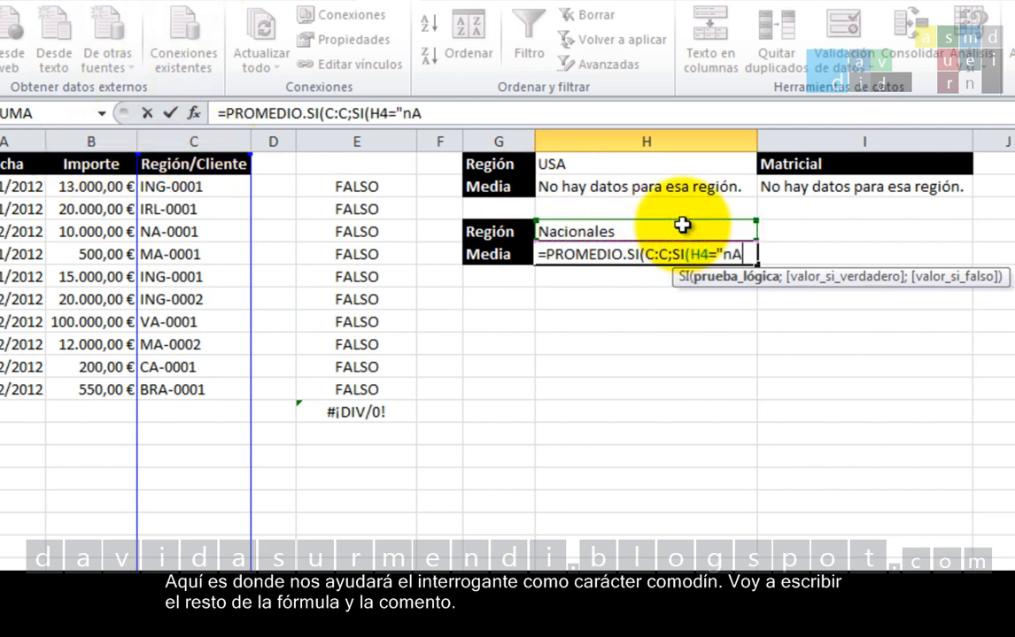
{"action": "key", "text": "BackSpace"}
{"action": "key", "text": "BackSpace"}
{"action": "type", "text": "Nacion"}
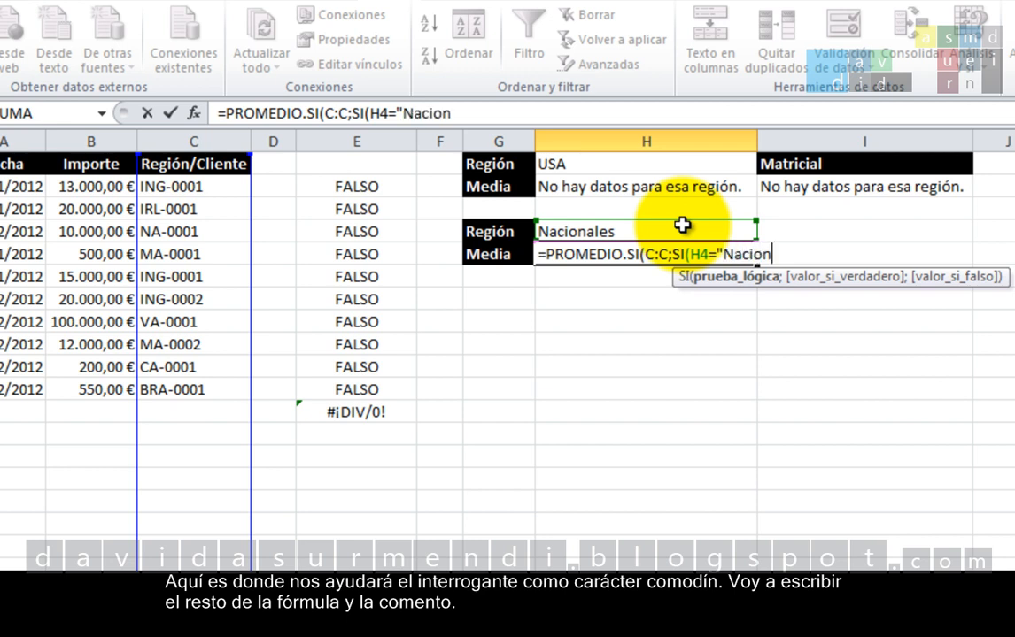
{"action": "type", "text": "ales\""}
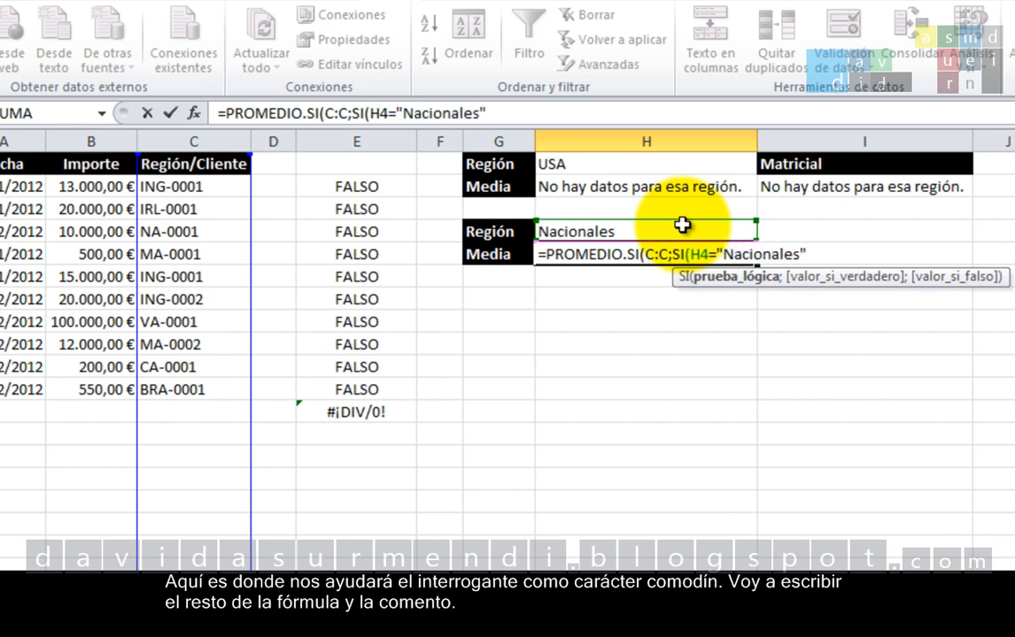
{"action": "type", "text": ";"}
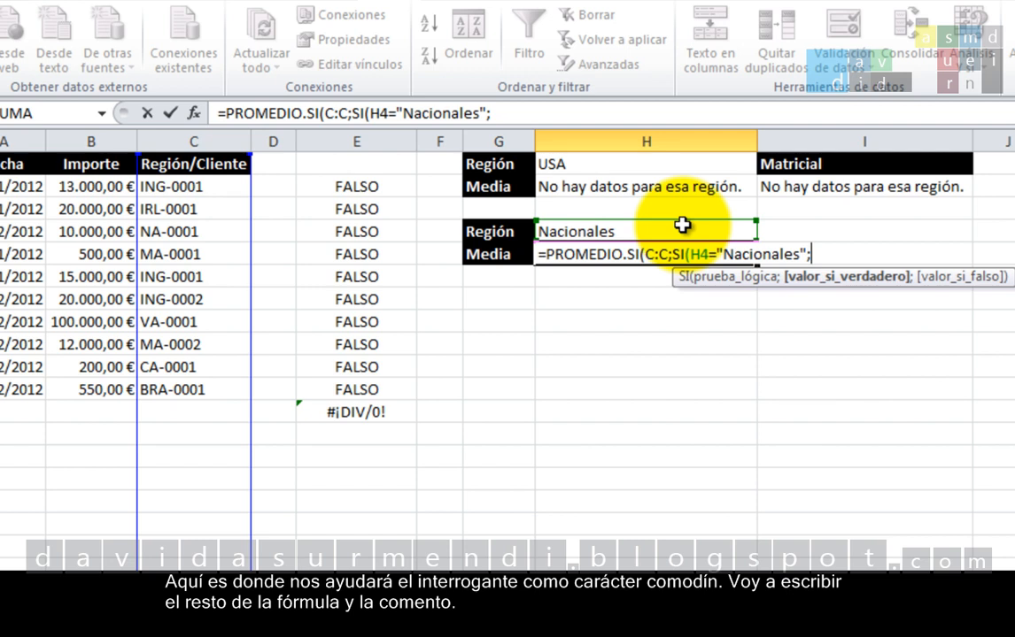
Make the nested SI return the wildcard criterion "??-*" if true and "???-*" if false, and close it
{"action": "type", "text": "\"??-*\""}
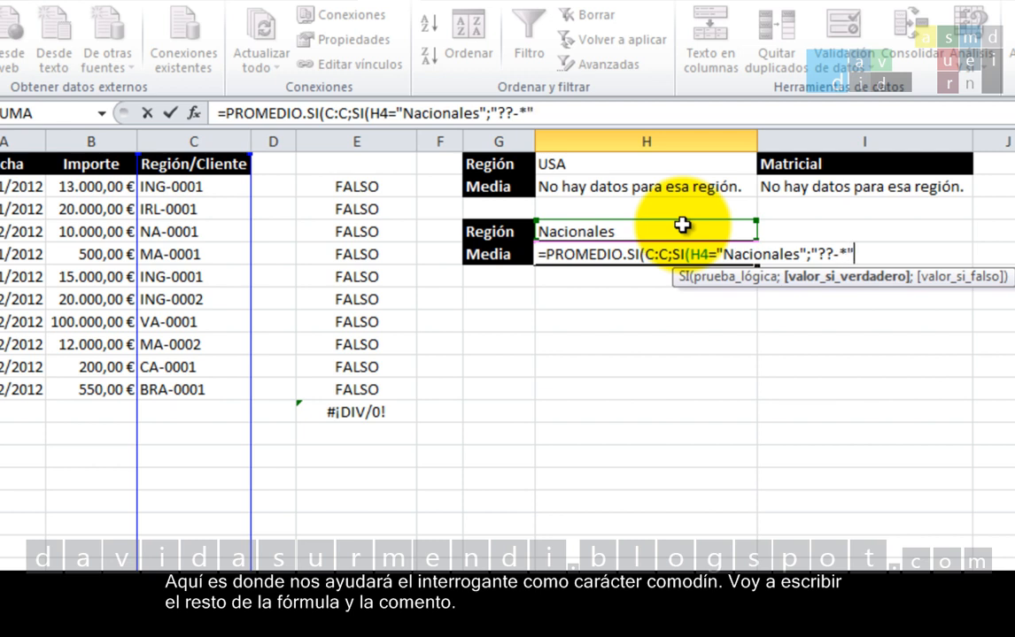
{"action": "type", "text": ";\""}
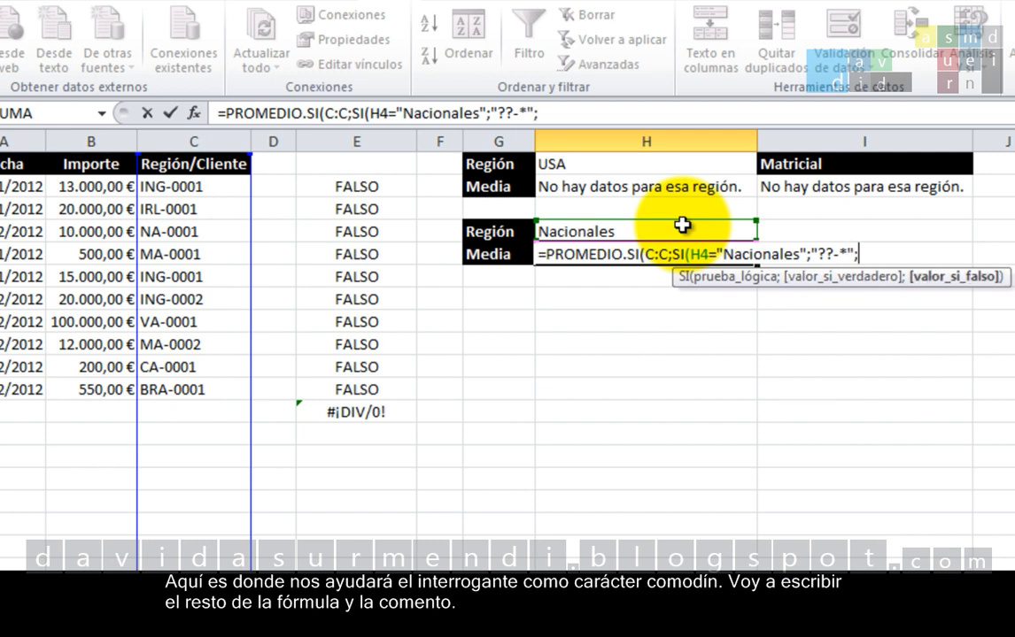
{"action": "type", "text": "???"}
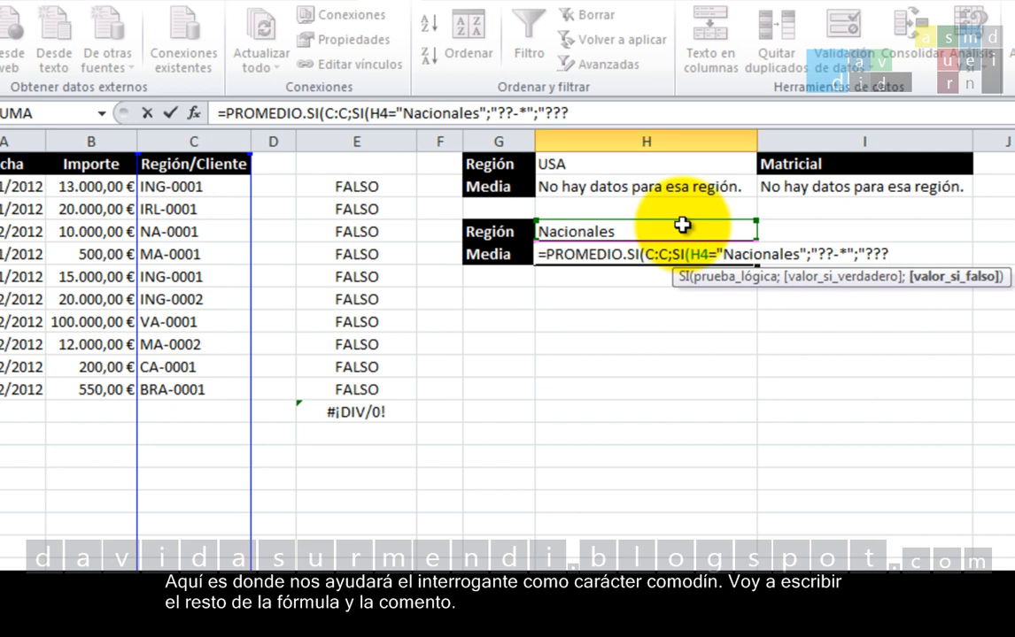
{"action": "type", "text": "-"}
{"action": "type", "text": "*\""}
{"action": "type", "text": "))"}
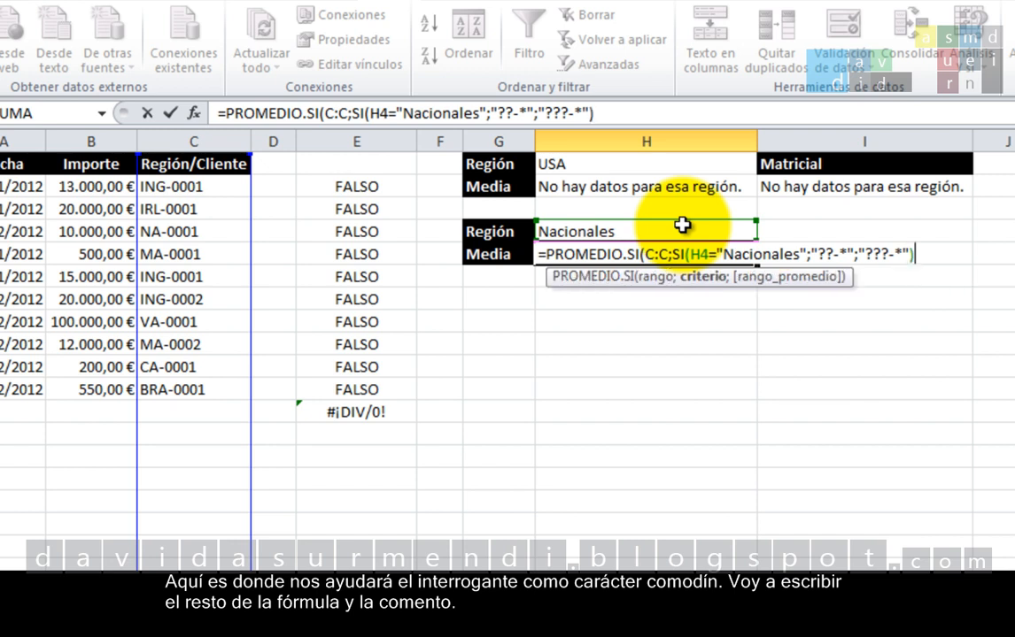
Set column B (B:B) as the range to average in the PROMEDIO.SI formula and enter it in H5
{"action": "type", "text": ";"}
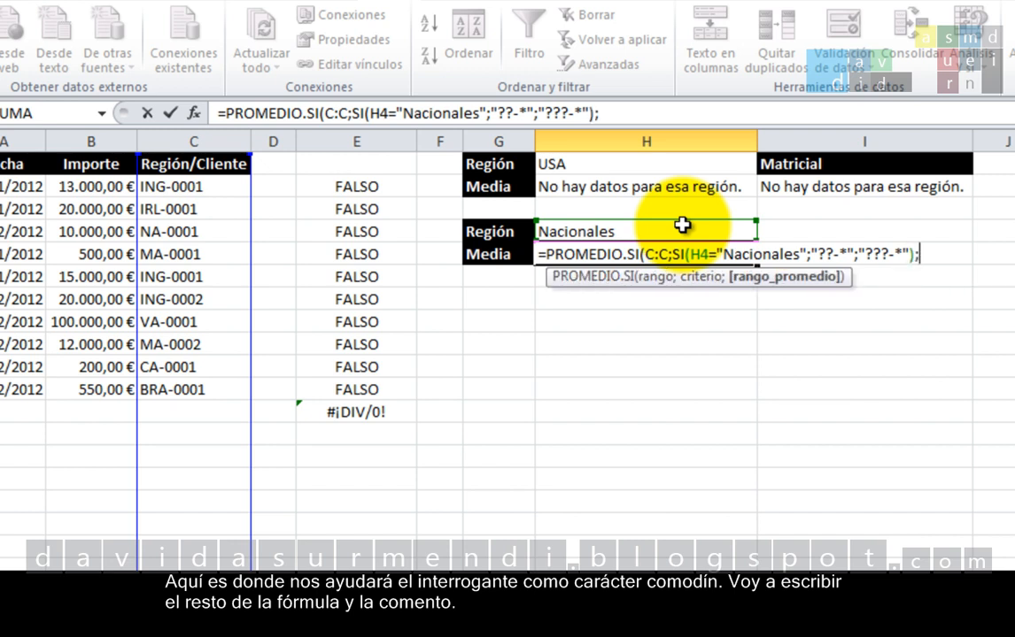
{"action": "left_click", "coordinate": [83, 131]}
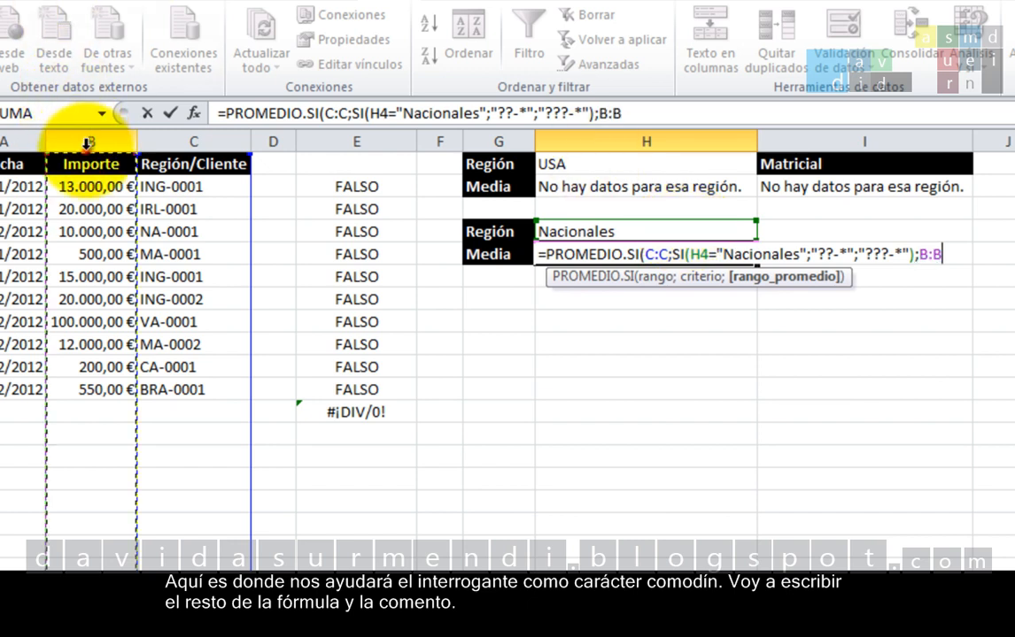
{"action": "type", "text": ")"}
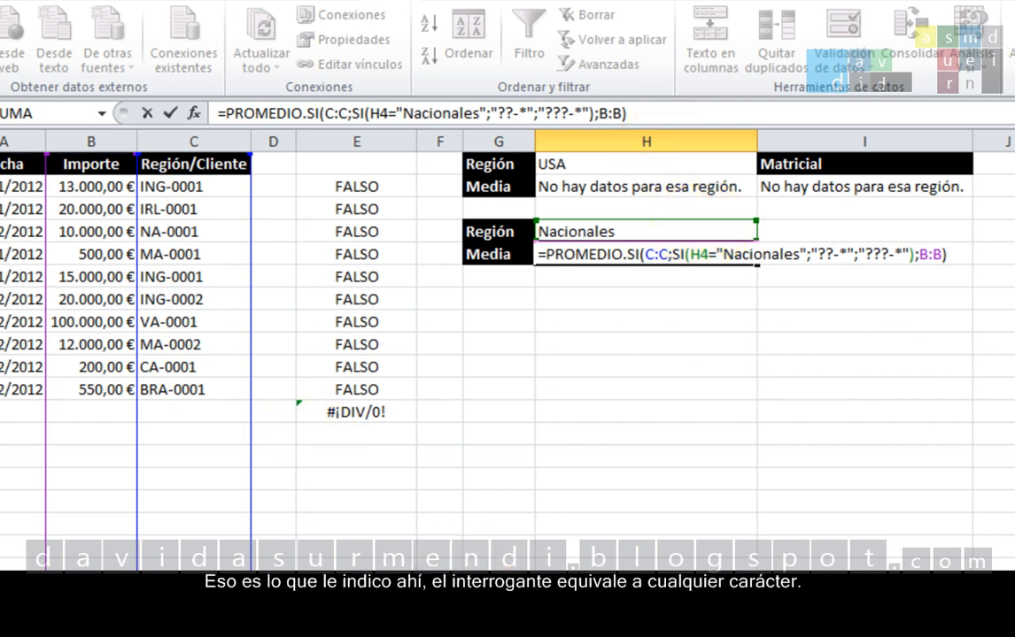
{"action": "left_click_drag", "start_coordinate": [818, 252], "coordinate": [849, 254]}
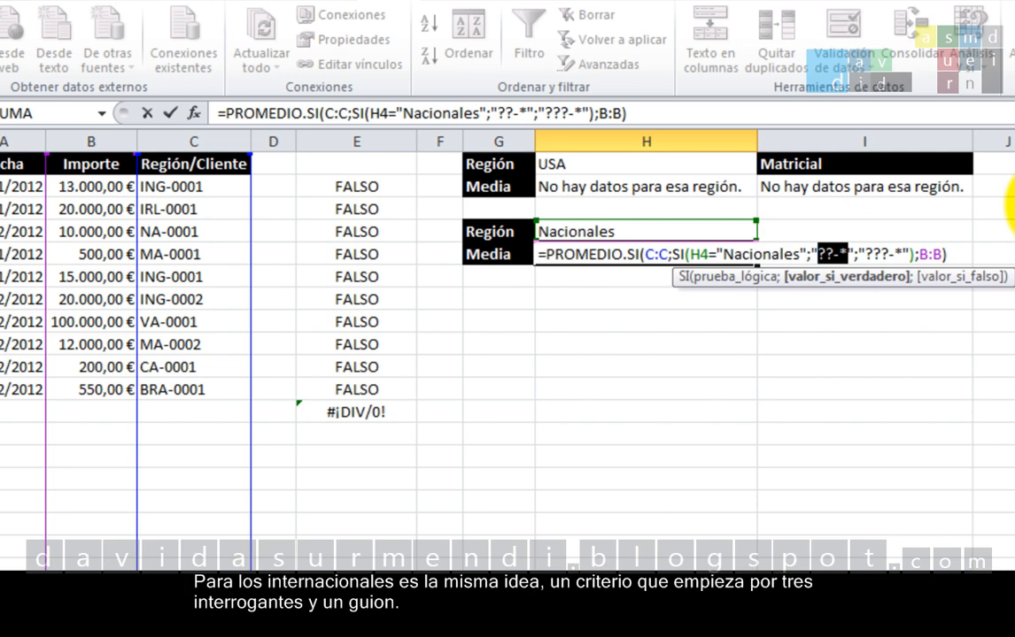
{"action": "left_click", "coordinate": [1012, 207]}
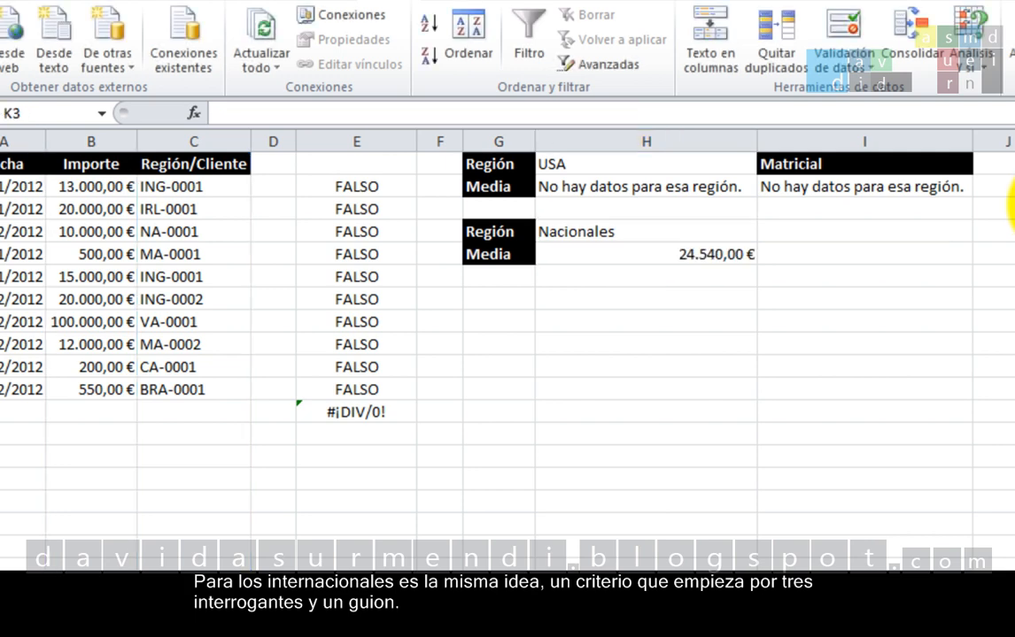
Review the "???-*" criterion for international sales in the H5 formula
{"action": "double_click", "coordinate": [735, 253]}
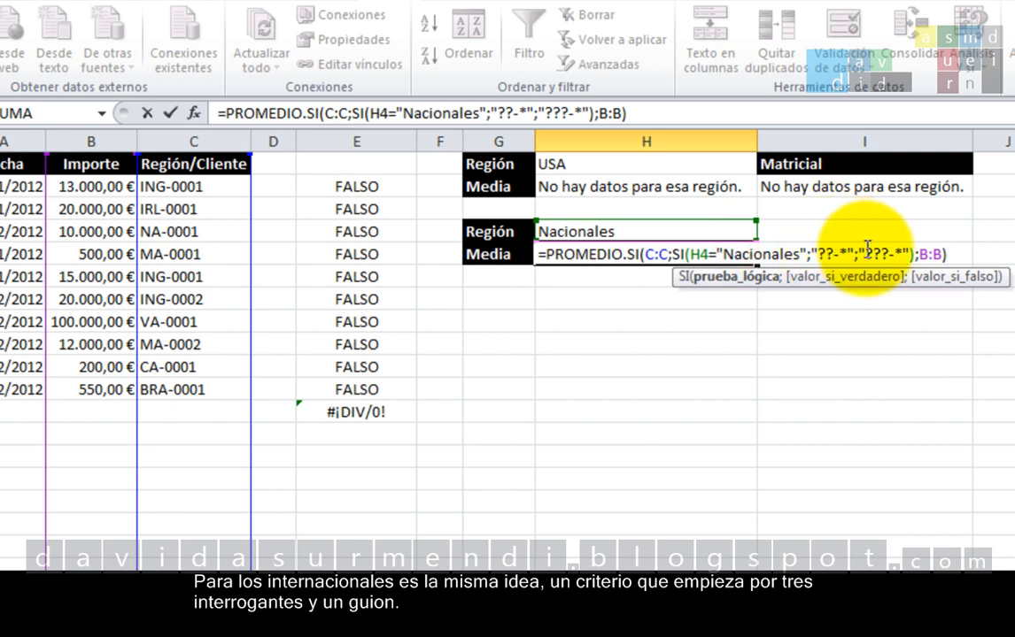
{"action": "left_click_drag", "start_coordinate": [866, 251], "coordinate": [902, 253]}
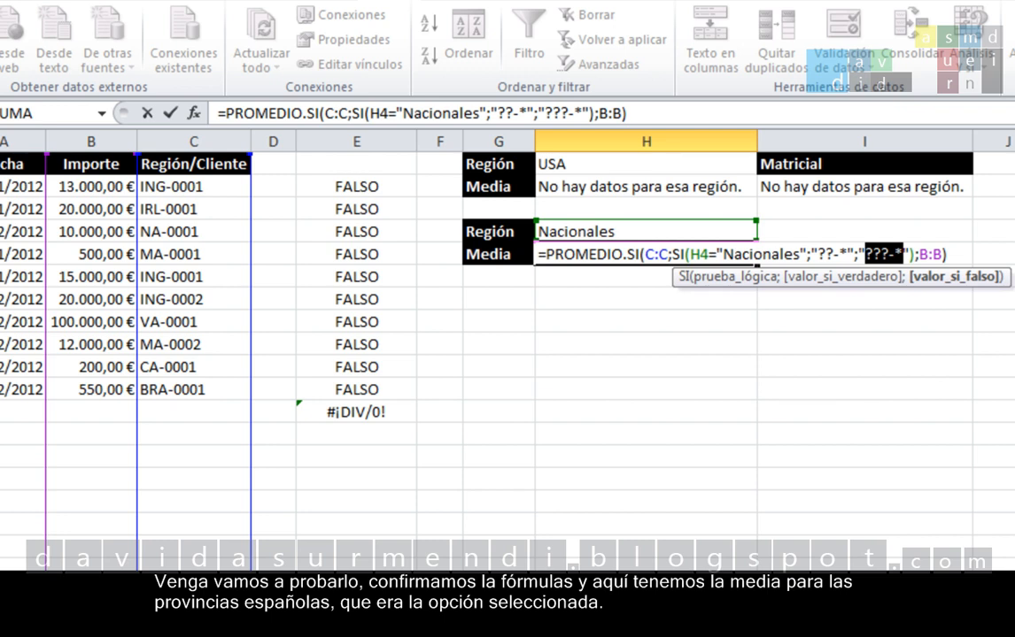
{"action": "key", "text": "Return"}
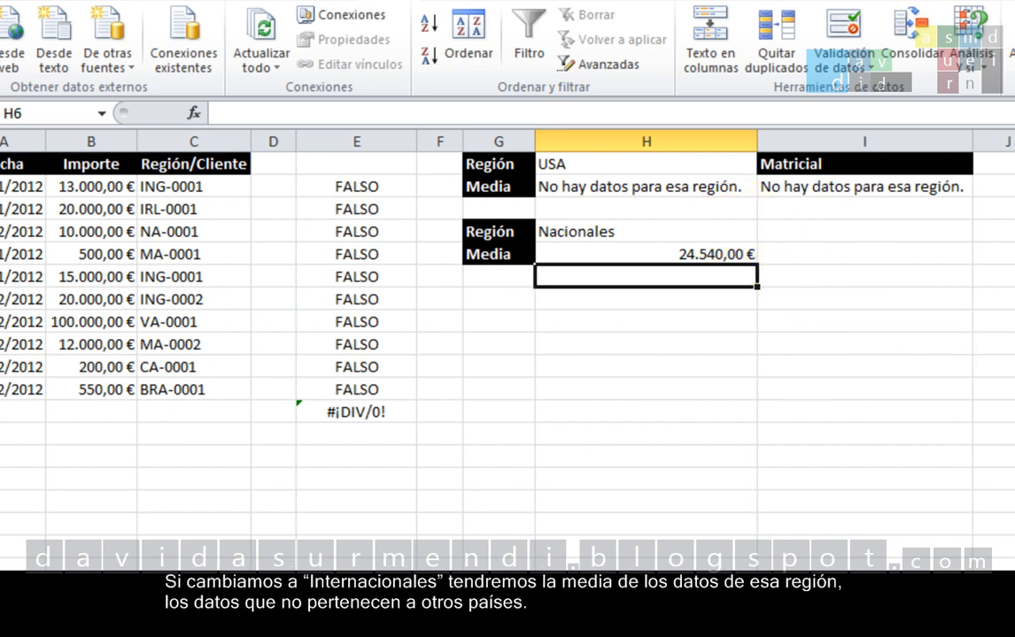
Choose Internacionales from the validation list in H4 to test the average
{"action": "left_click", "coordinate": [745, 231]}
{"action": "left_click", "coordinate": [767, 231]}
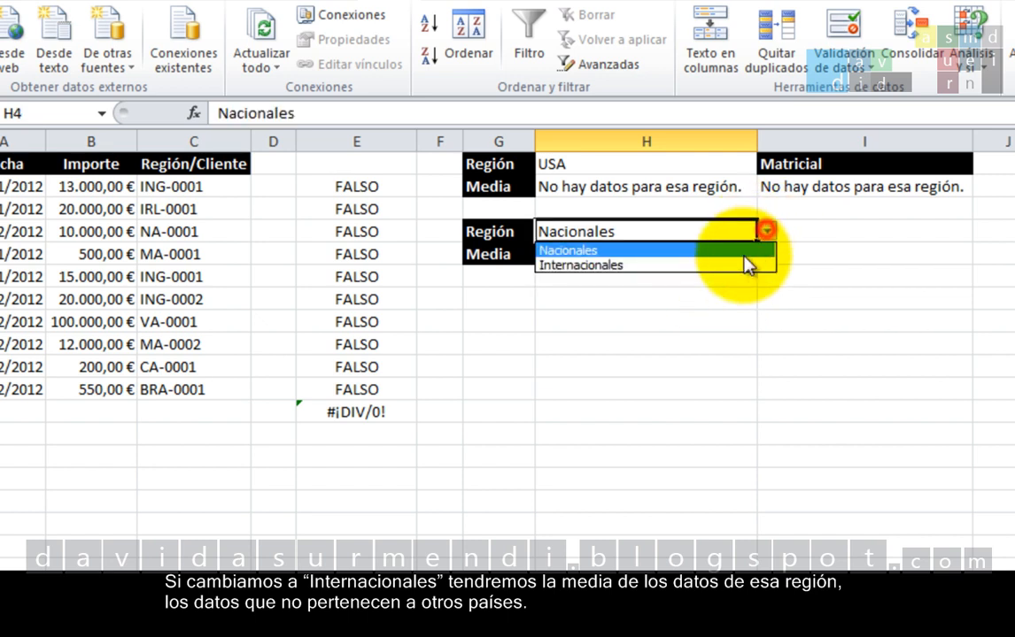
{"action": "left_click", "coordinate": [730, 266]}
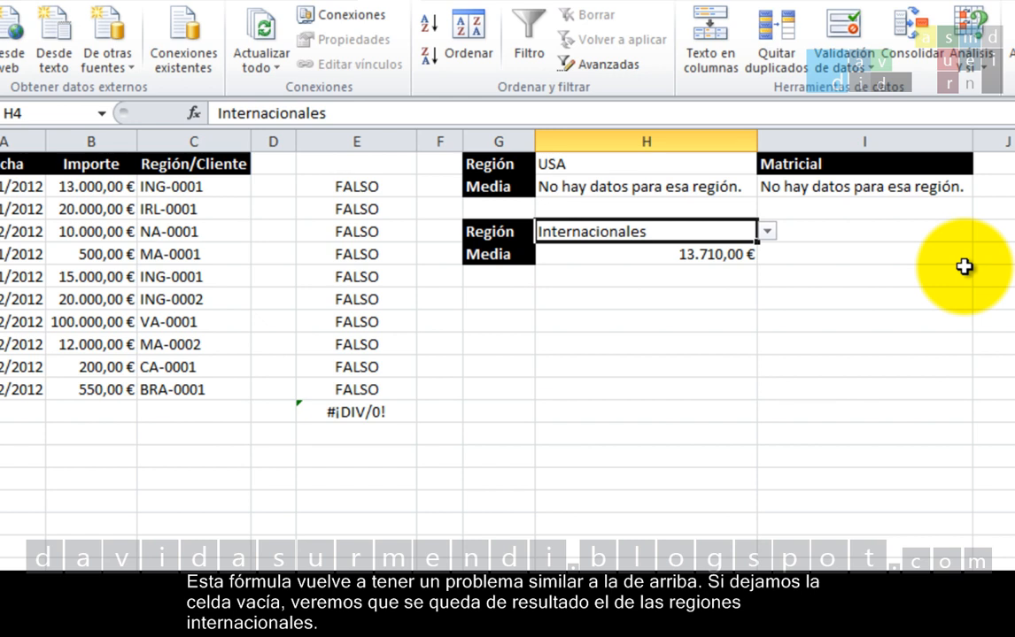
Clear the region in H4 and examine how the H5 formula handles the empty cell
{"action": "key", "text": "Delete"}
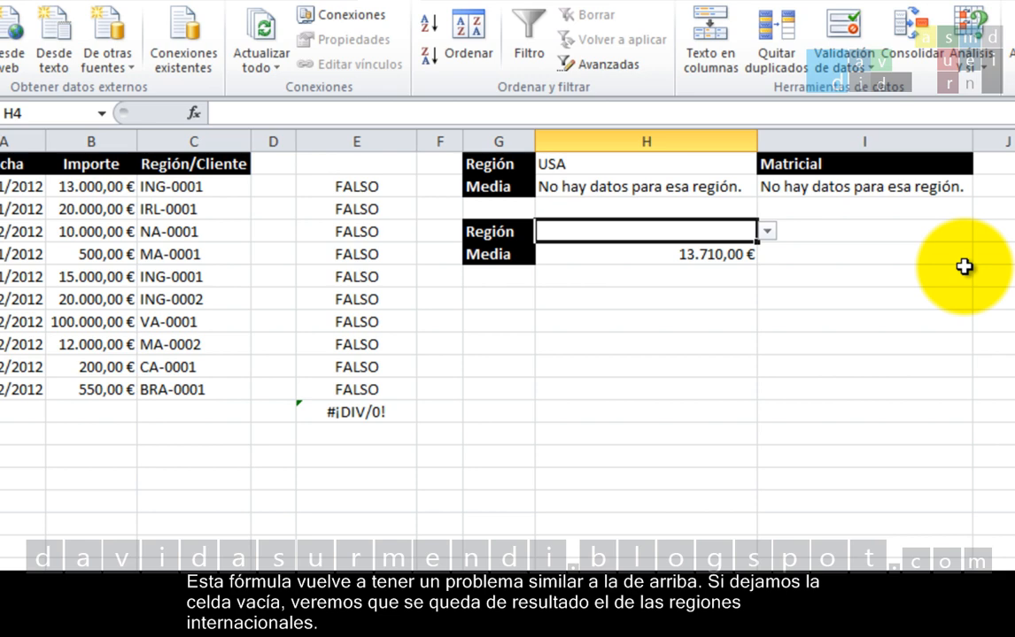
{"action": "key", "text": "Down"}
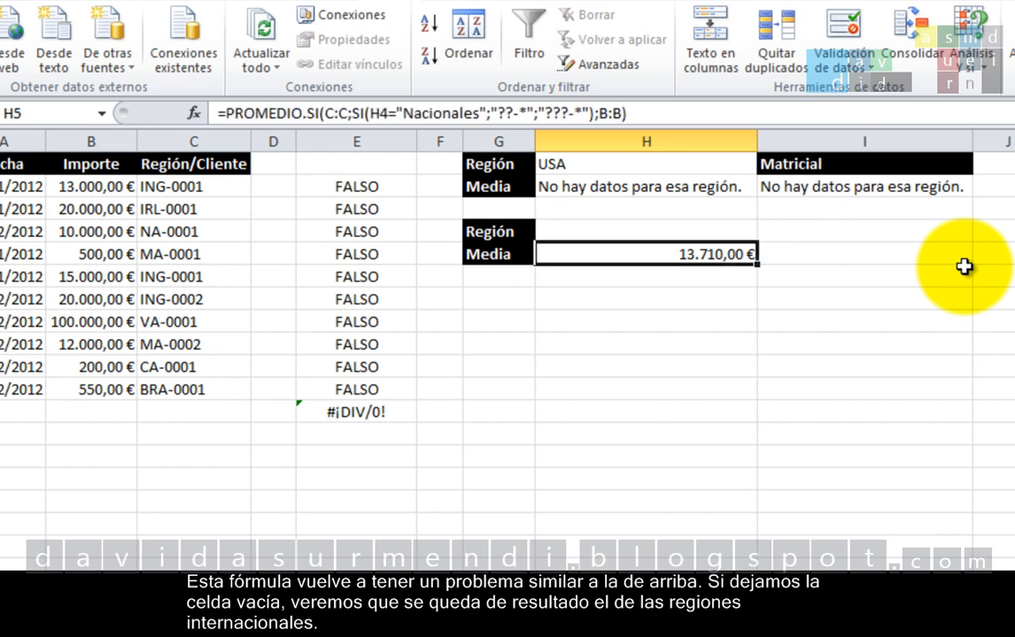
{"action": "key", "text": "F2"}
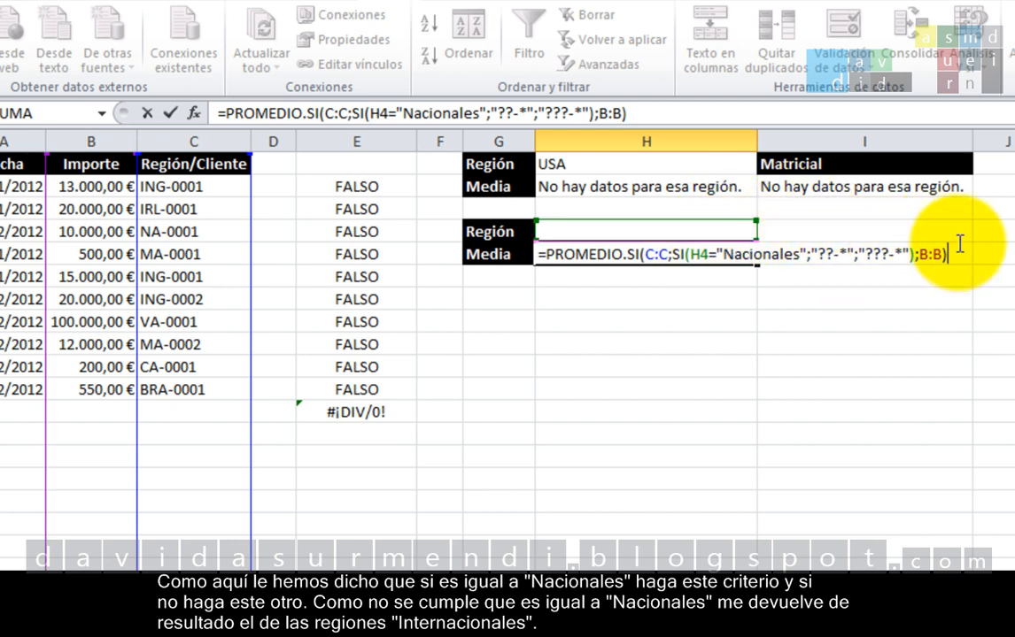
{"action": "key", "text": "Return"}
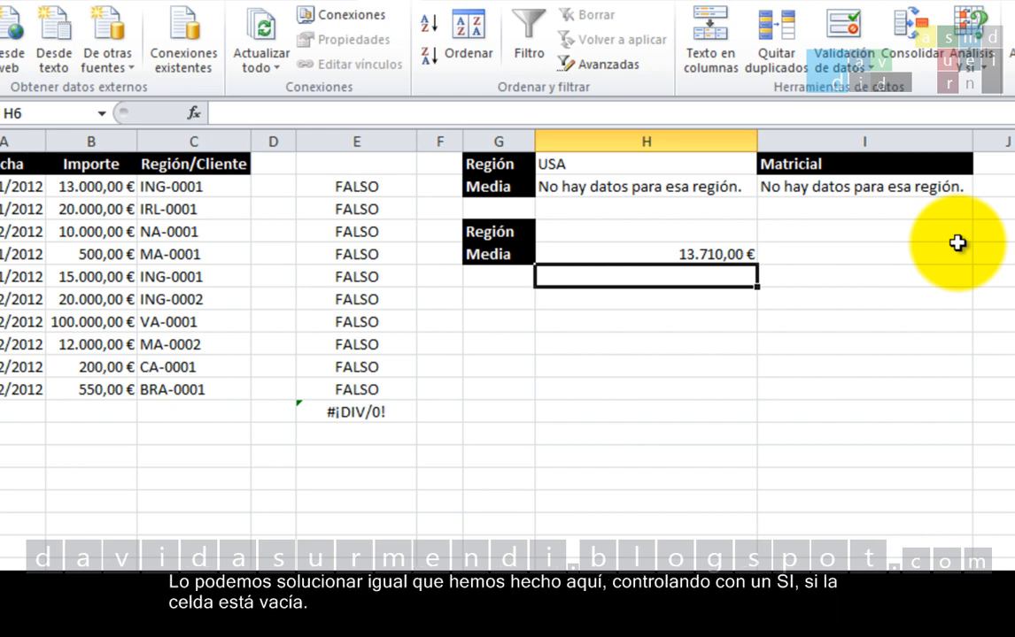
Insert an outer SI before PROMEDIO.SI in H5 that tests H4="" and returns "" if true, keeping the existing formula as the false value
{"action": "key", "text": "Up"}
{"action": "key", "text": "F2"}
{"action": "key", "text": "Left"}
{"action": "key", "text": "Left"}
{"action": "key", "text": "Left"}
{"action": "key", "text": "Left"}
{"action": "key", "text": "Left"}
{"action": "key", "text": "Left"}
{"action": "key", "text": "Left"}
{"action": "key", "text": "Left"}
{"action": "key", "text": "Left"}
{"action": "key", "text": "Left"}
{"action": "key", "text": "Left"}
{"action": "key", "text": "Left"}
{"action": "key", "text": "Left"}
{"action": "key", "text": "Left"}
{"action": "key", "text": "Left"}
{"action": "key", "text": "Left"}
{"action": "key", "text": "Left"}
{"action": "key", "text": "Left"}
{"action": "key", "text": "Left"}
{"action": "key", "text": "Left"}
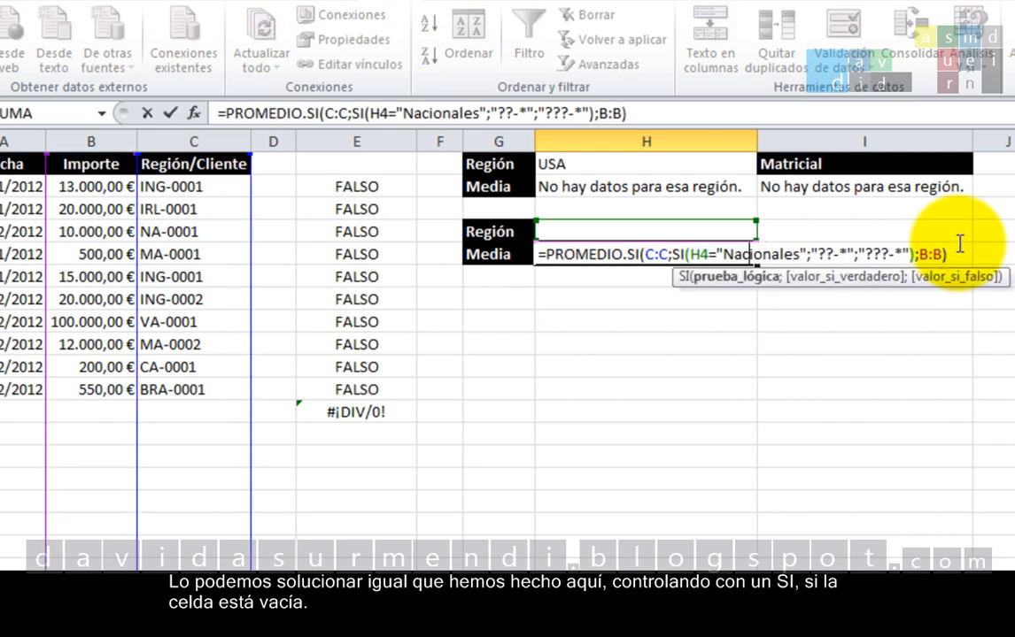
{"action": "key", "text": "Left"}
{"action": "key", "text": "Left"}
{"action": "key", "text": "Left"}
{"action": "key", "text": "Left"}
{"action": "key", "text": "Left"}
{"action": "key", "text": "Left"}
{"action": "key", "text": "Left"}
{"action": "key", "text": "Left"}
{"action": "key", "text": "Left"}
{"action": "key", "text": "Left"}
{"action": "key", "text": "Left"}
{"action": "key", "text": "Left"}
{"action": "key", "text": "Left"}
{"action": "key", "text": "Left"}
{"action": "key", "text": "Left"}
{"action": "key", "text": "Left"}
{"action": "key", "text": "Left"}
{"action": "key", "text": "Left"}
{"action": "key", "text": "Left"}
{"action": "key", "text": "Left"}
{"action": "type", "text": "s"}
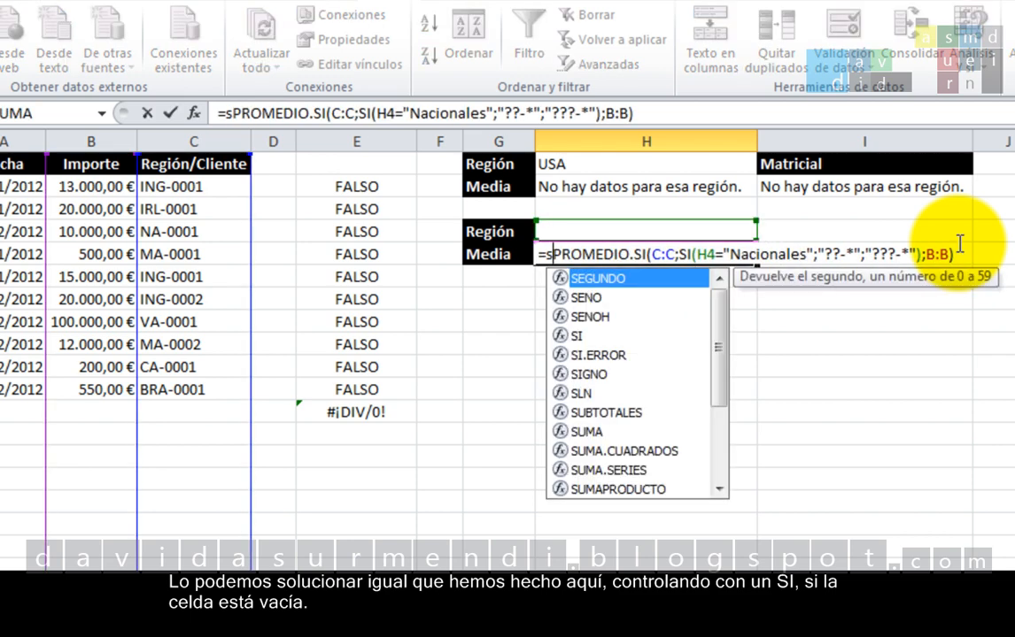
{"action": "type", "text": "i"}
{"action": "key", "text": "Tab"}
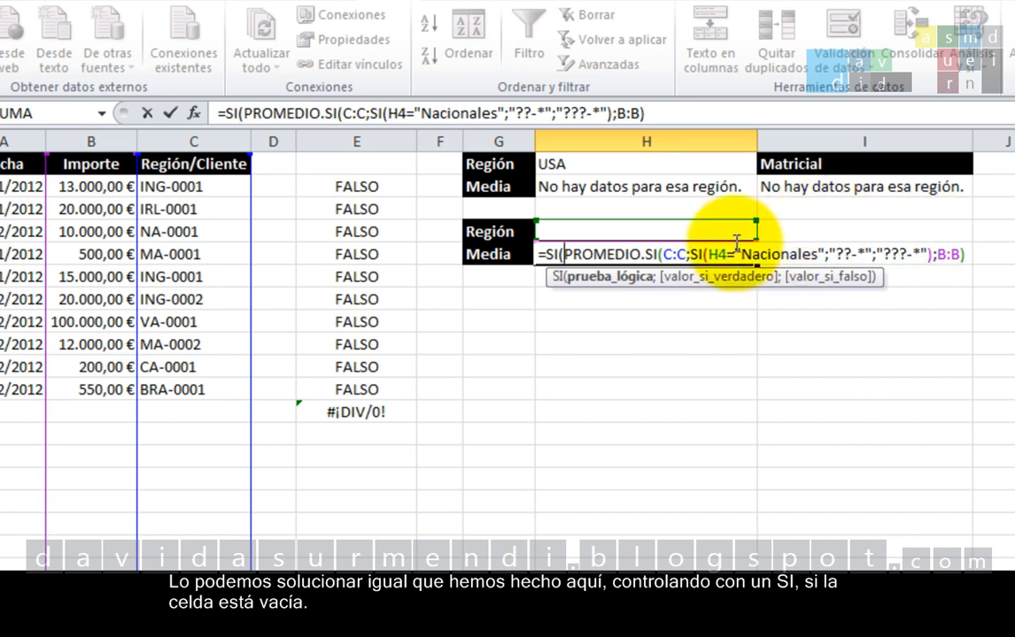
{"action": "left_click", "coordinate": [705, 230]}
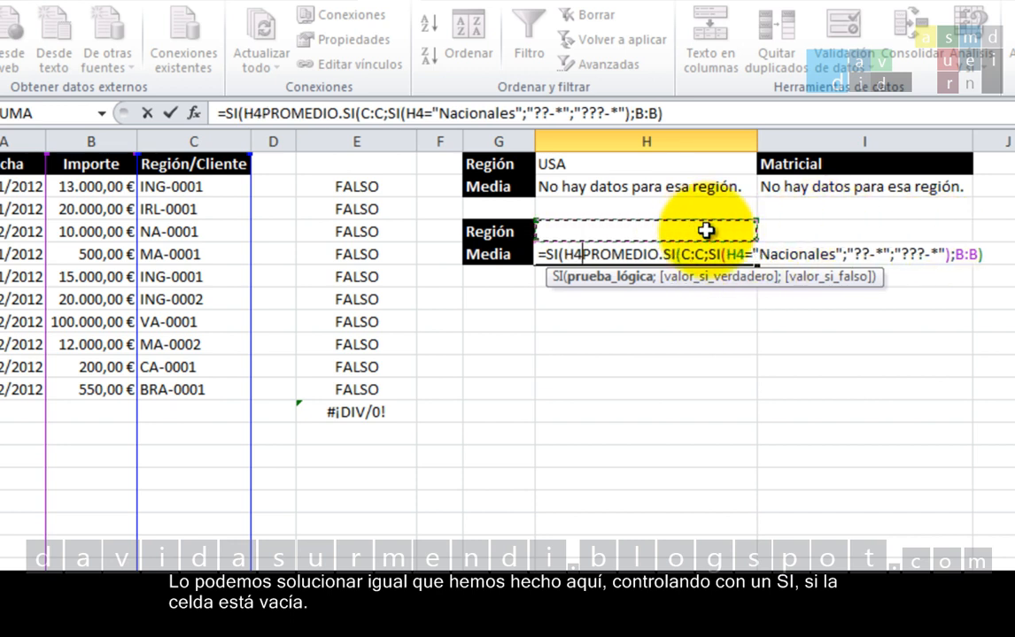
{"action": "type", "text": "=\"\""}
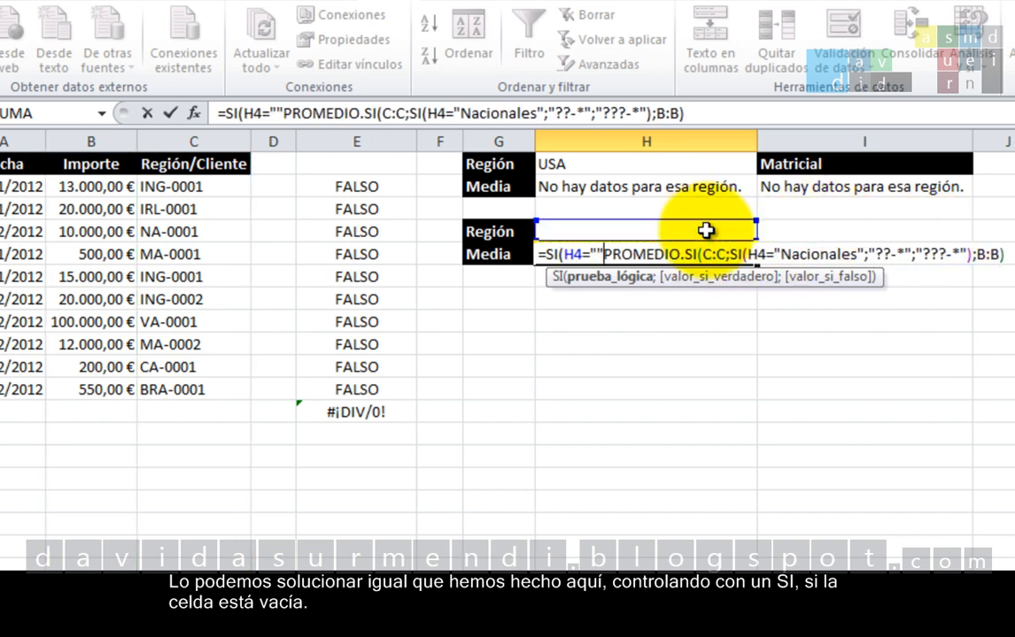
{"action": "type", "text": ";\"\""}
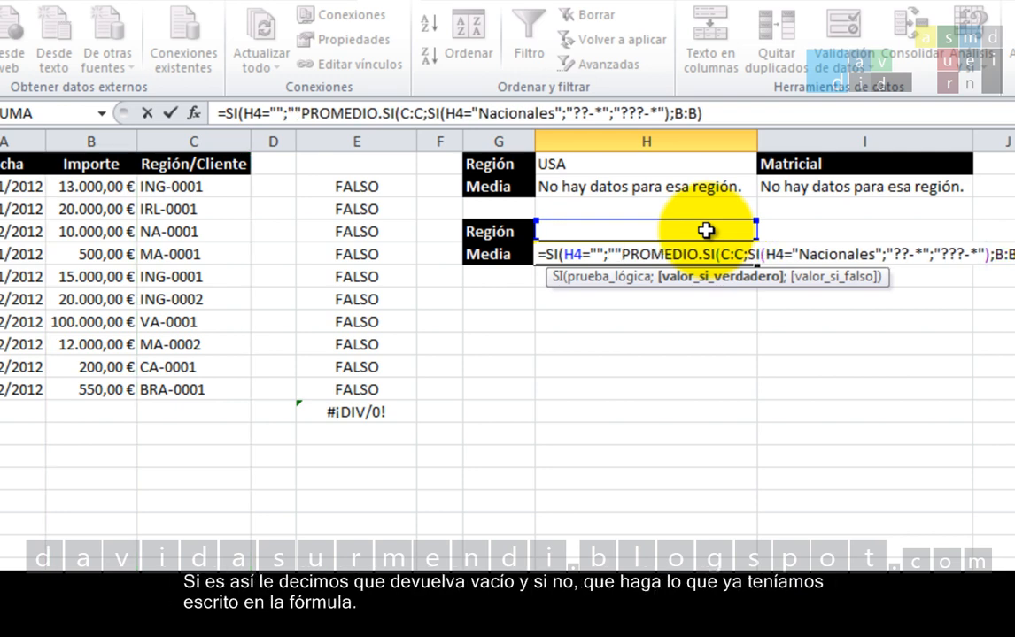
{"action": "type", "text": ";"}
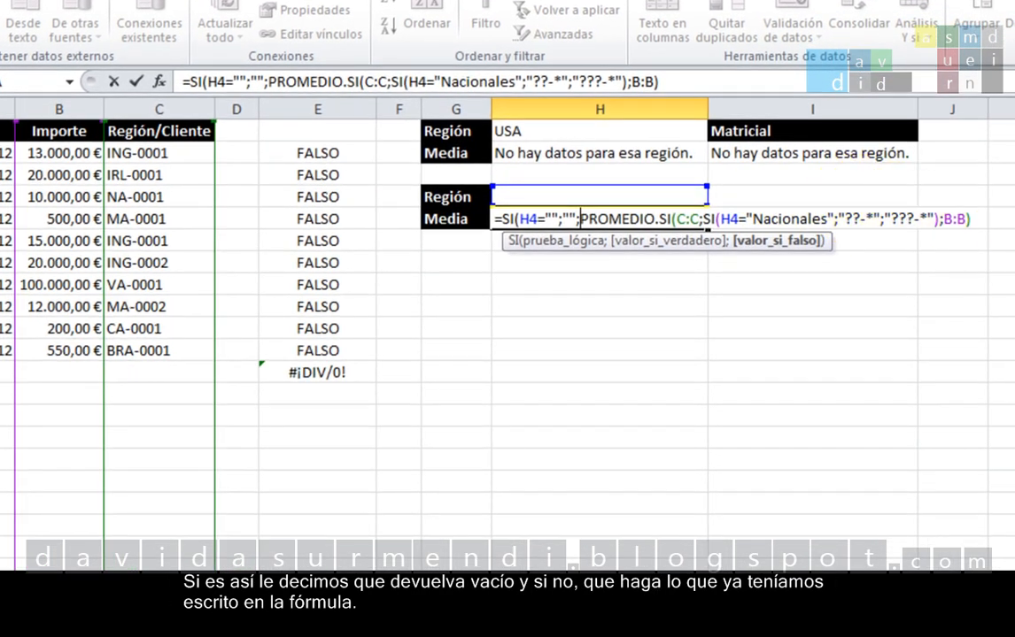
Close the outer SI after the PROMEDIO.SI function, enter the formula, and reselect H5
{"action": "left_click", "coordinate": [974, 220]}
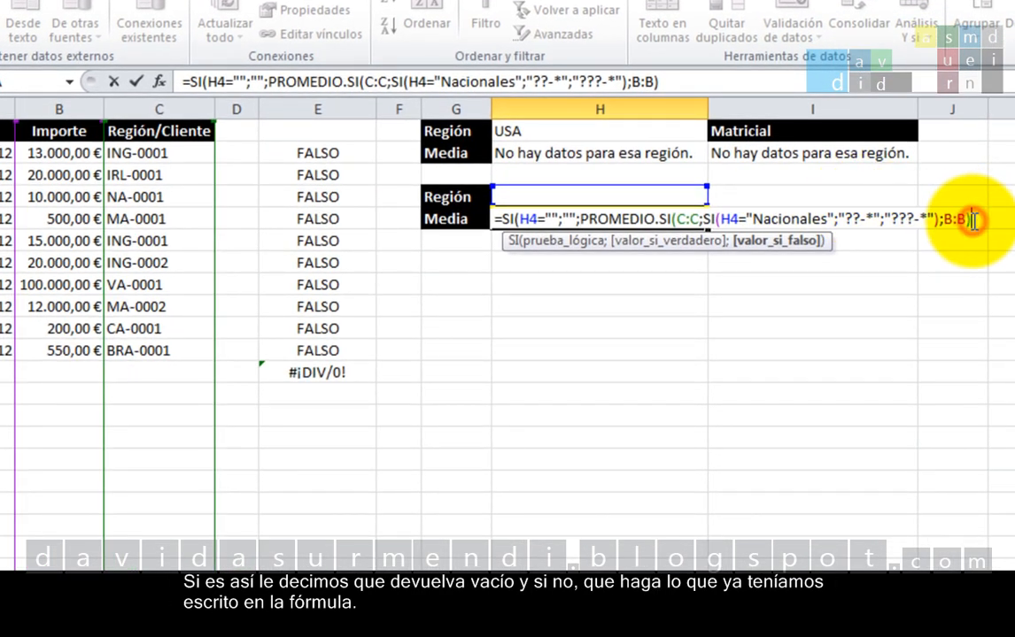
{"action": "type", "text": ")"}
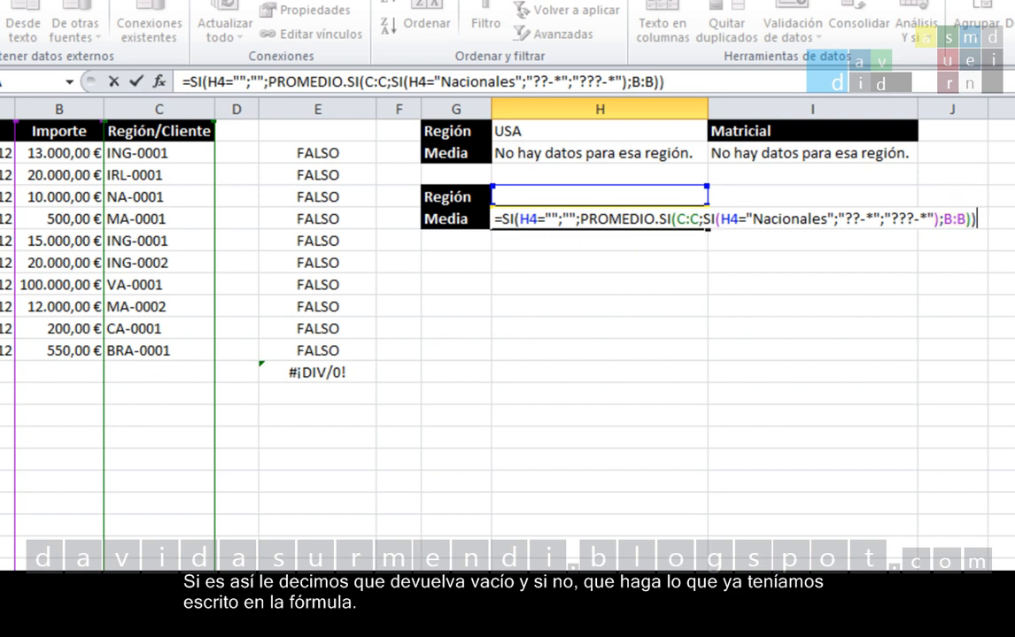
{"action": "key", "text": "Return"}
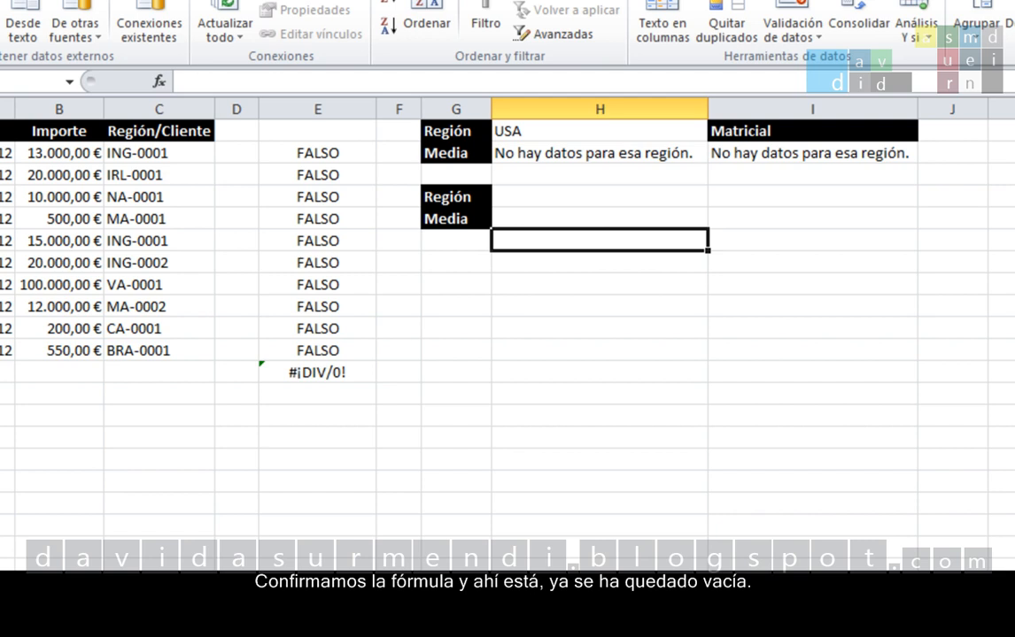
{"action": "key", "text": "Up"}
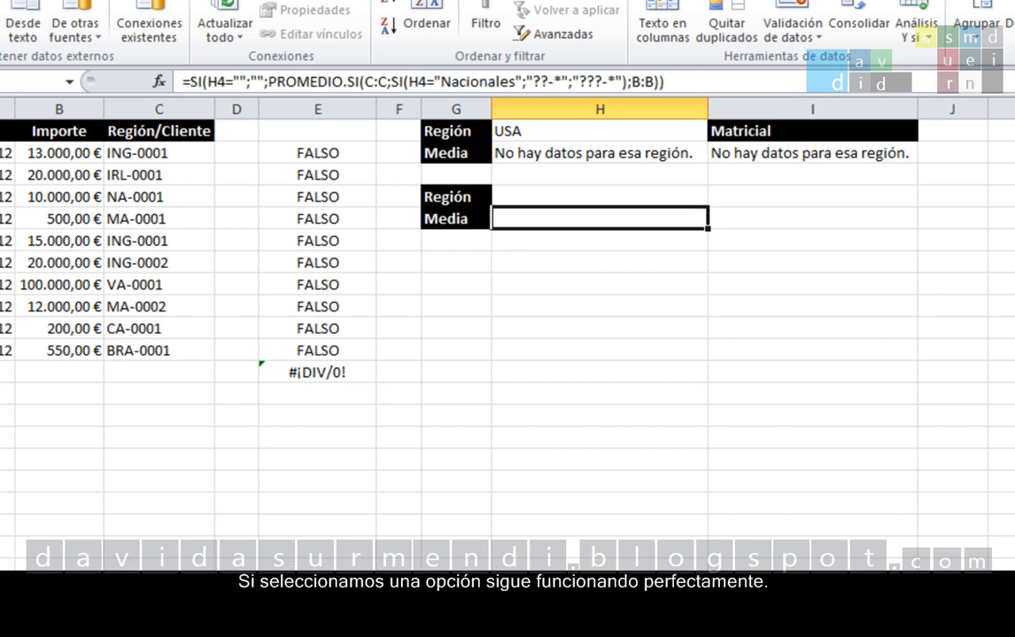
Choose Nacionales and then Internacionales from the validation list in H4 to test the H5 average with both options
{"action": "left_click", "coordinate": [670, 190]}
{"action": "left_click", "coordinate": [718, 197]}
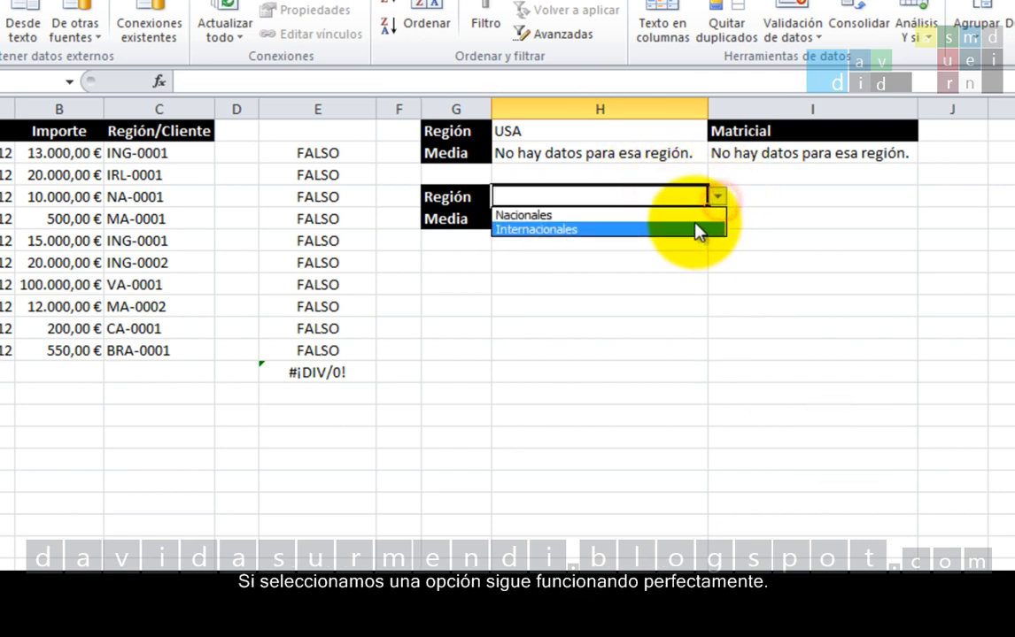
{"action": "left_click", "coordinate": [672, 215]}
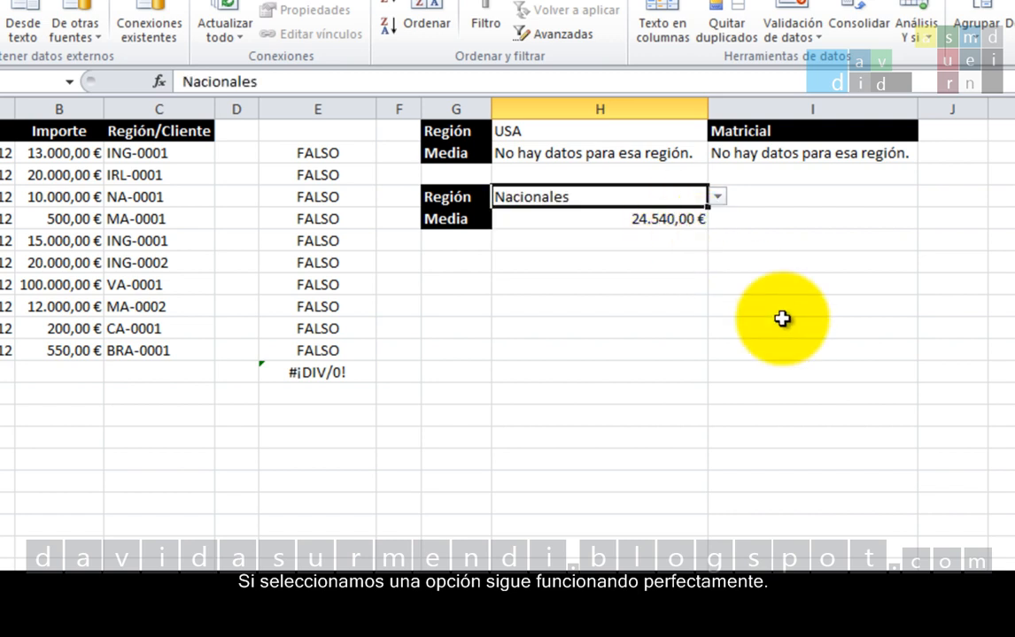
{"action": "left_click", "coordinate": [717, 197]}
{"action": "left_click", "coordinate": [687, 230]}
{"action": "left_click", "coordinate": [838, 327]}
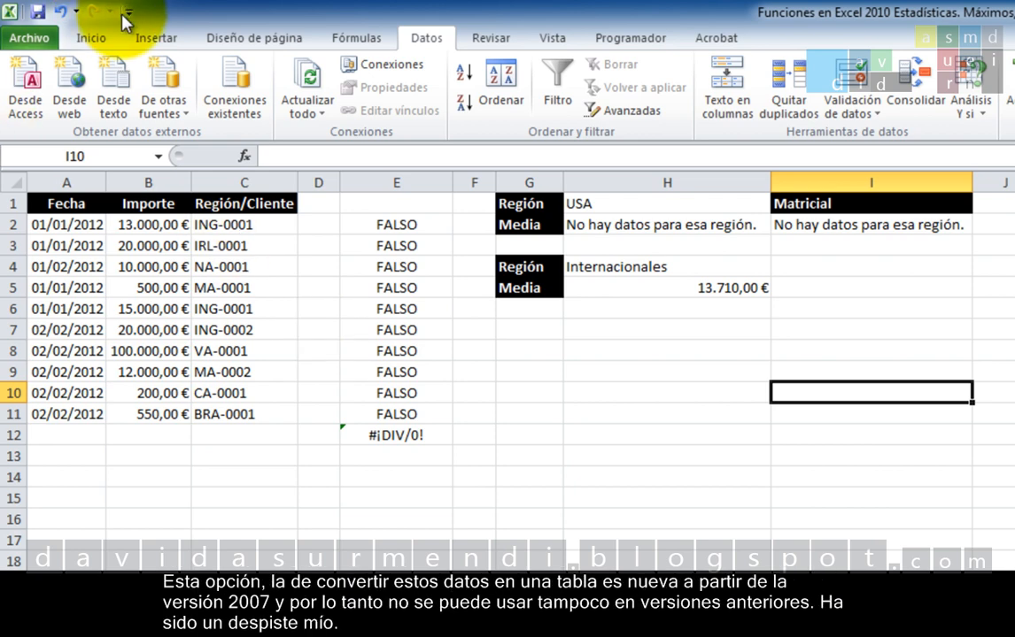
{"action": "left_click", "coordinate": [94, 39]}
{"action": "left_click", "coordinate": [145, 40]}
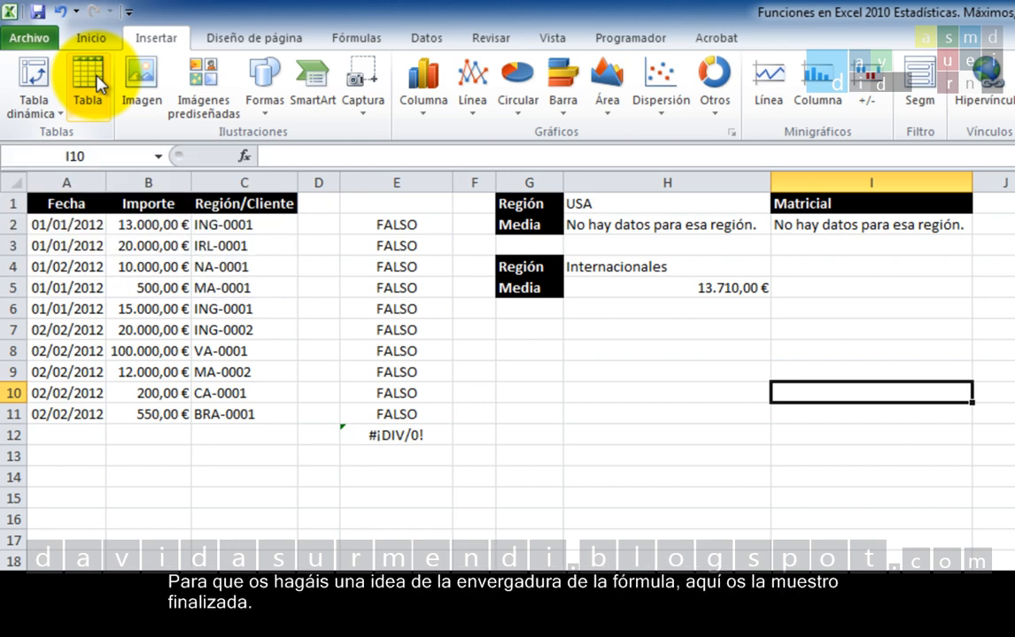
Open the workbook "Funciones en Excel 2010 Estadísticas. Máximos, Mínimos, Medias. 3ª Parte. Finalizada" from the Videos folder
{"action": "left_click", "coordinate": [12, 42]}
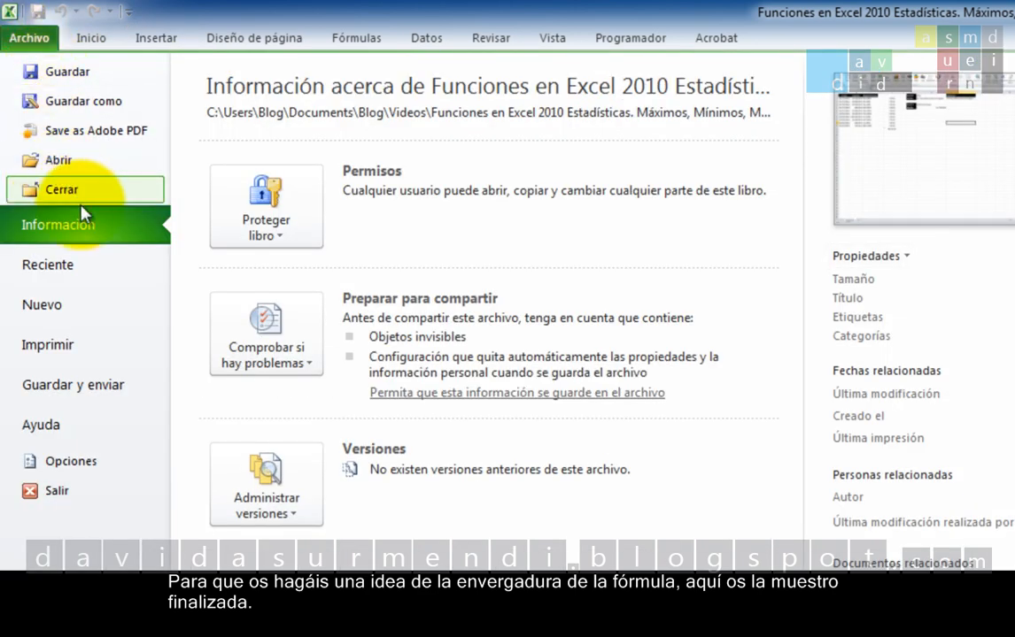
{"action": "left_click", "coordinate": [149, 164]}
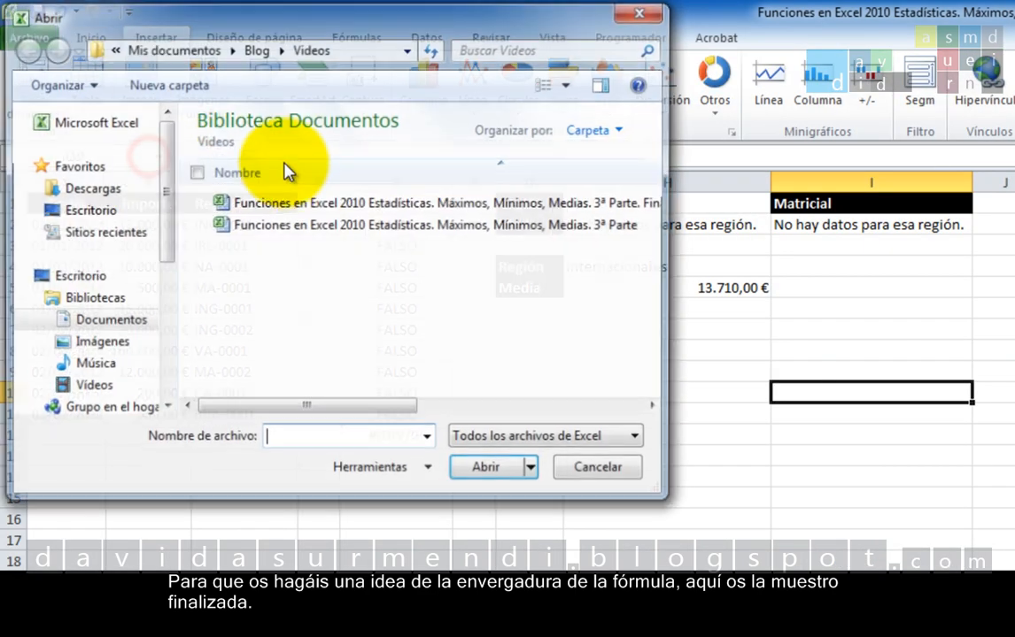
{"action": "left_click", "coordinate": [350, 205]}
{"action": "double_click", "coordinate": [350, 205]}
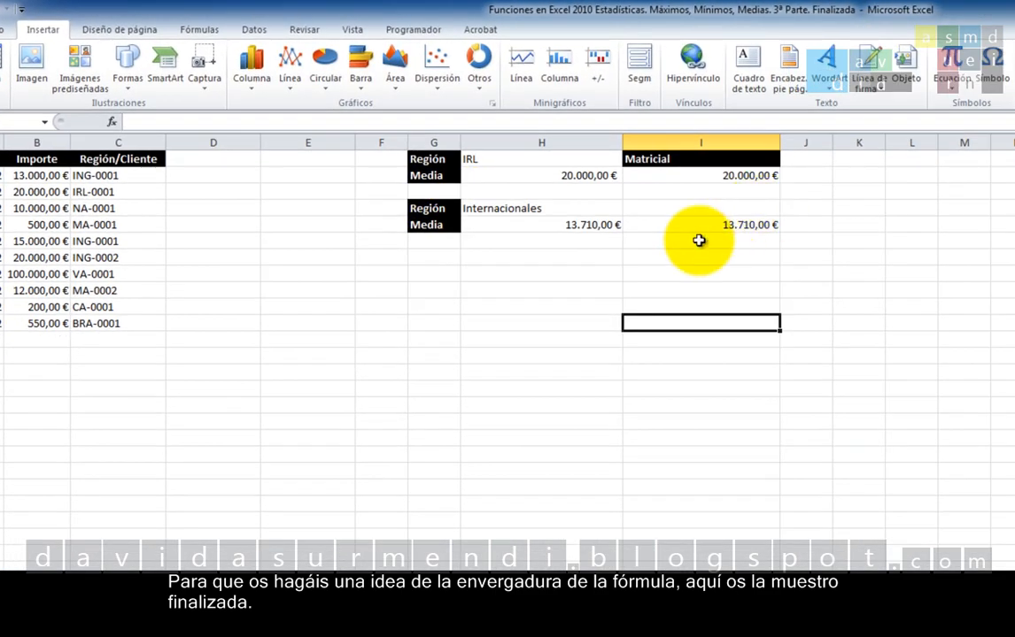
Examine the PROMEDIO array formula in I5 of the finished workbook and re-enter it unchanged as an array formula
{"action": "left_click", "coordinate": [695, 225]}
{"action": "double_click", "coordinate": [691, 225]}
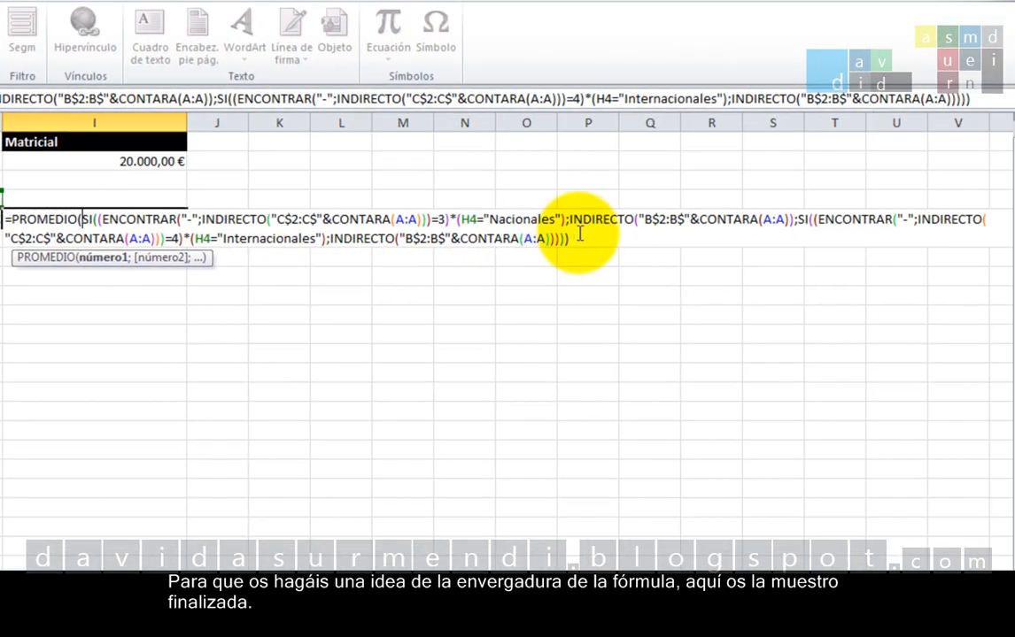
{"action": "left_click", "coordinate": [577, 235]}
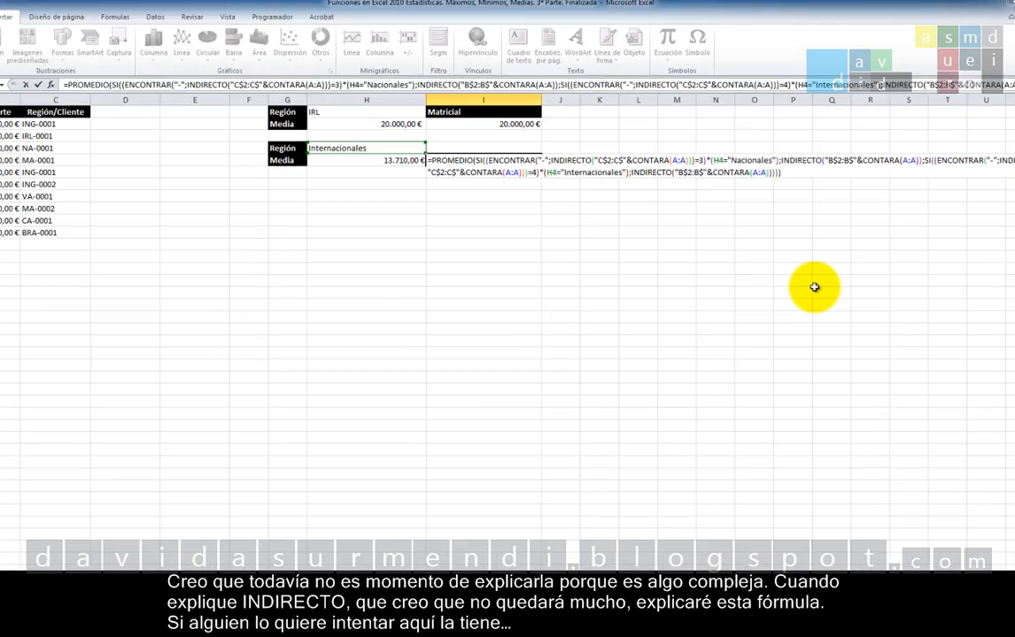
{"action": "key", "text": "ctrl+shift+Return"}
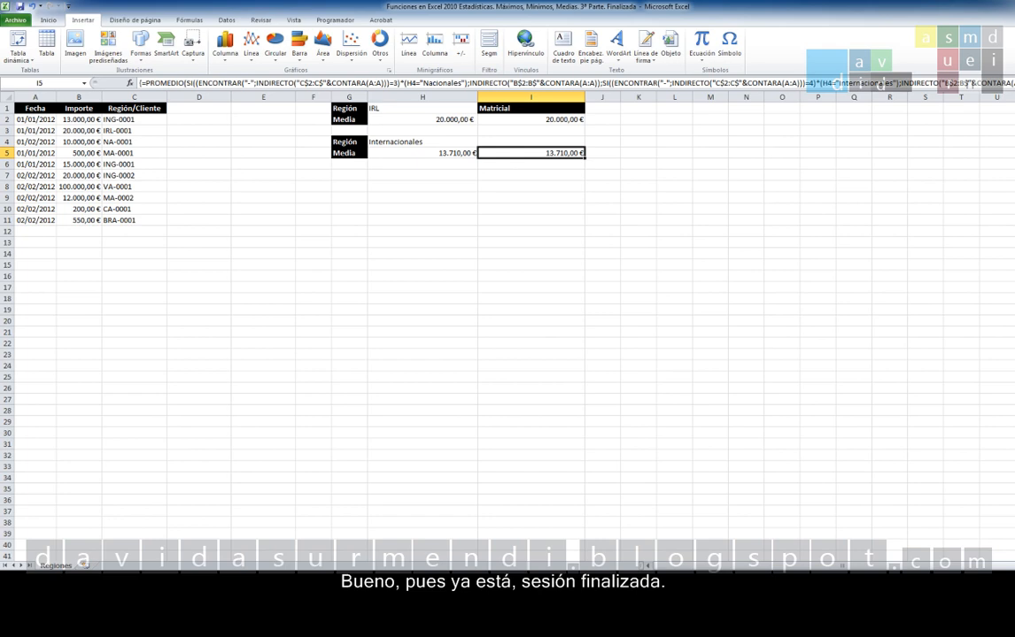
Close the finished workbook, then close the "3ª Parte" practice workbook, saving its changes
{"action": "key", "text": "alt+F4"}
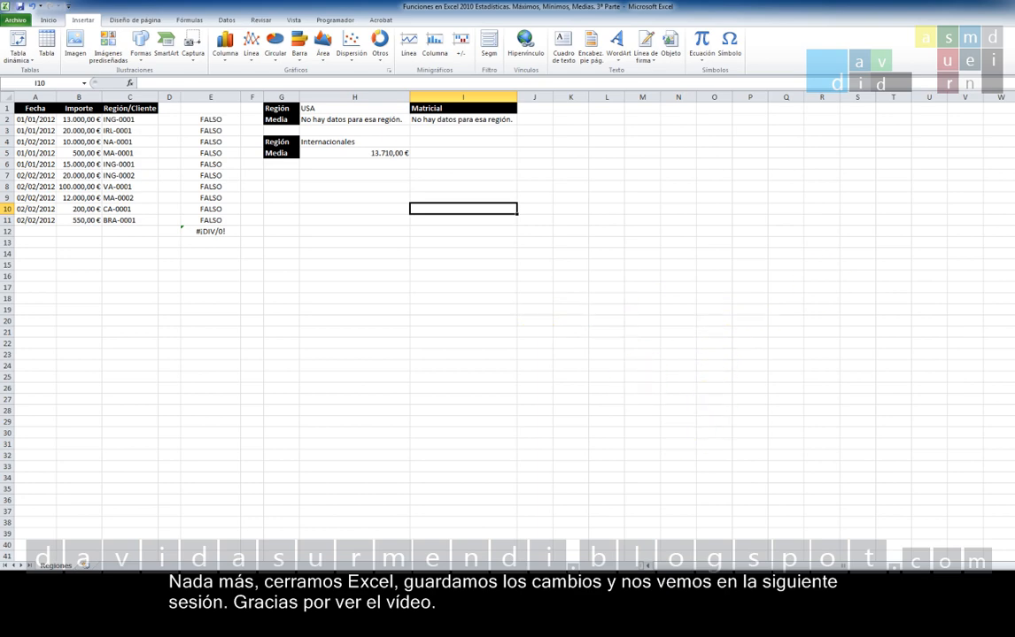
{"action": "key", "text": "alt+F4"}
{"action": "left_click", "coordinate": [489, 313]}
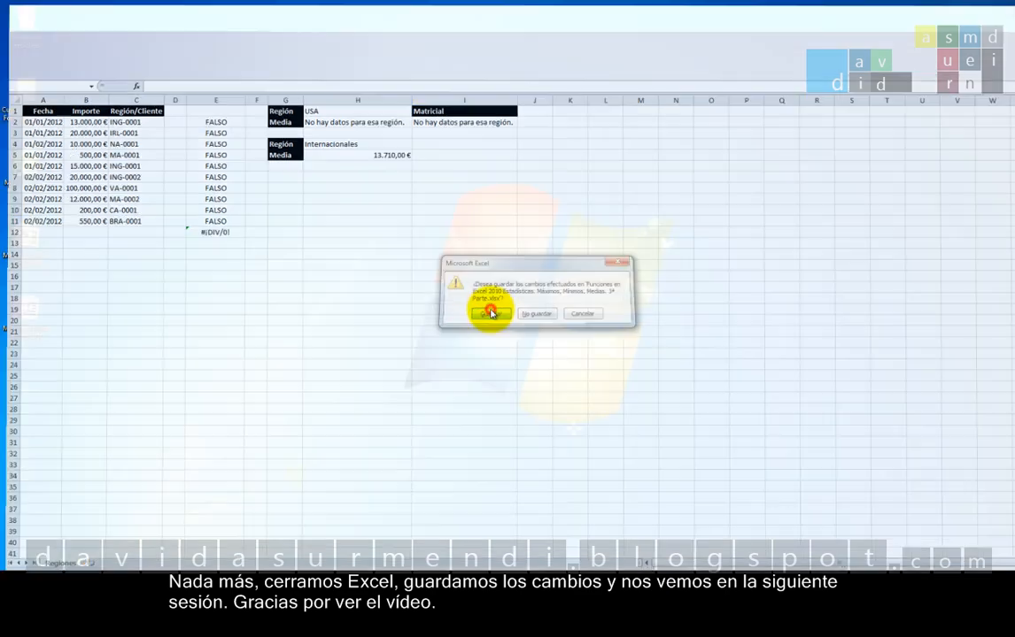